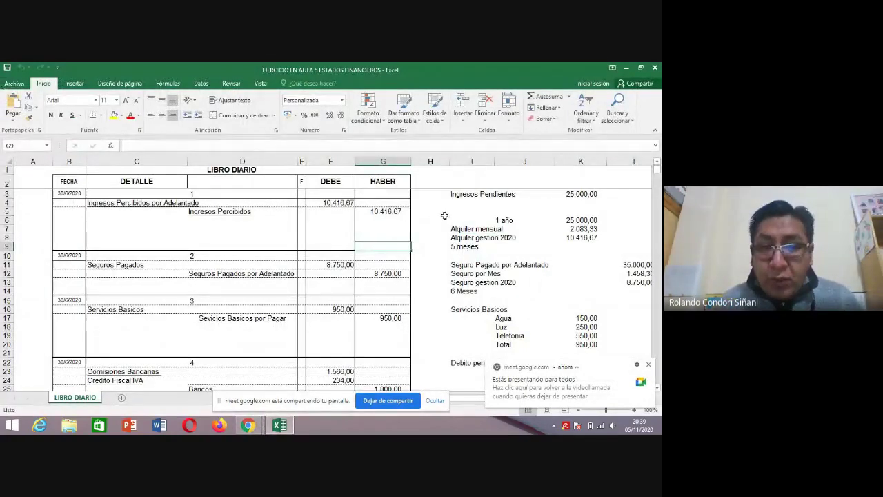
Step: Examine the first journal entry alongside the rental income calculation next to it
{"action": "scroll", "coordinate": [455, 228], "scroll_direction": "up", "scroll_amount": 2, "text": "ctrl"}
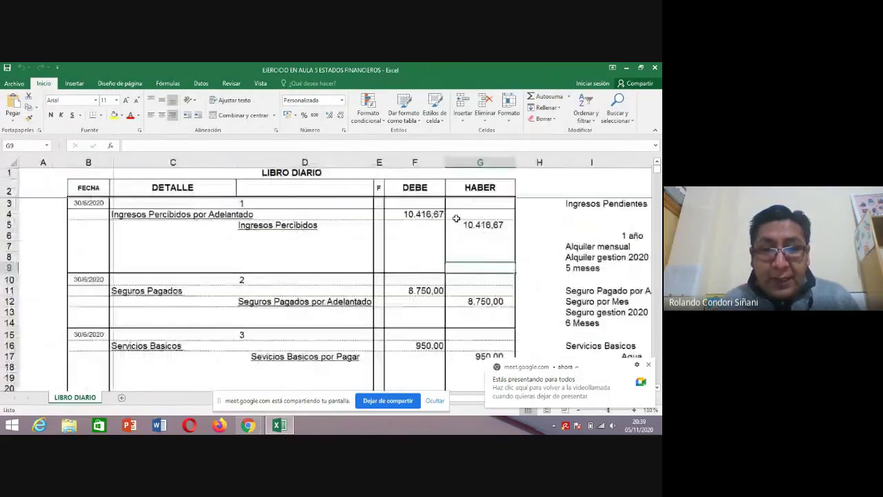
{"action": "left_click", "coordinate": [543, 226]}
{"action": "key", "text": "Right"}
{"action": "key", "text": "Right"}
{"action": "key", "text": "Right"}
{"action": "key", "text": "Right"}
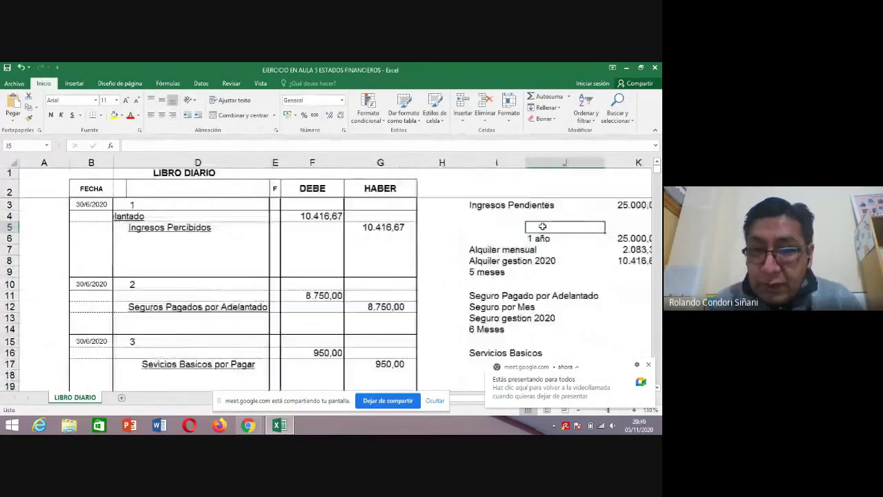
{"action": "key", "text": "Left"}
{"action": "key", "text": "Left"}
{"action": "key", "text": "Left"}
{"action": "key", "text": "Left"}
{"action": "key", "text": "Left"}
{"action": "key", "text": "Left"}
{"action": "key", "text": "Left"}
{"action": "key", "text": "Right"}
{"action": "key", "text": "Right"}
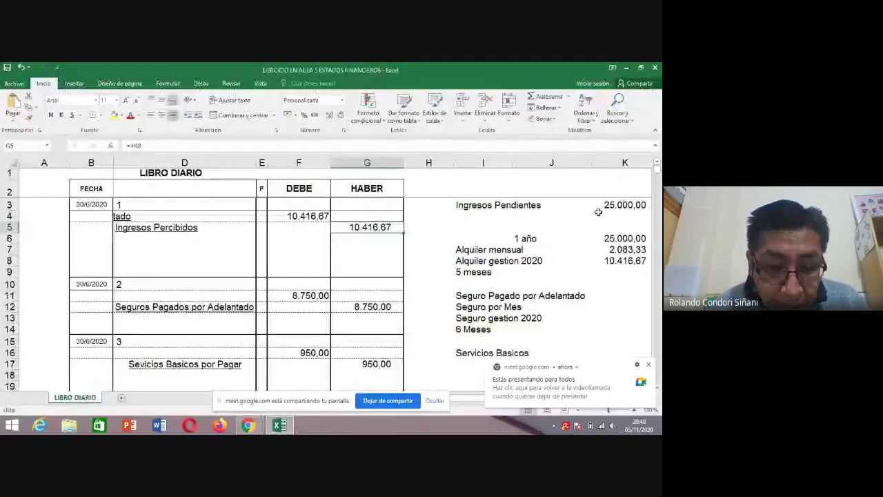
Step: Switch to the browser and open the EJERCICIO EN AULA 5 statement to read the first adjustment
{"action": "mouse_move", "coordinate": [249, 425]}
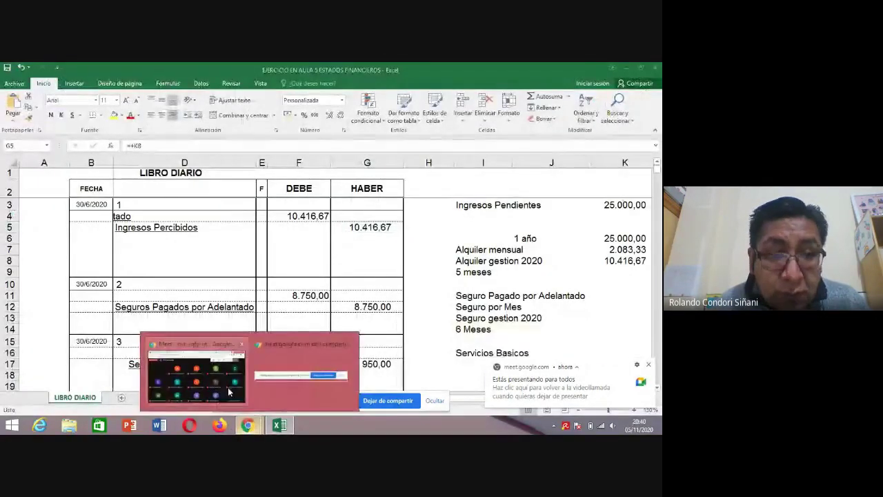
{"action": "left_click", "coordinate": [197, 376]}
{"action": "left_click", "coordinate": [169, 70]}
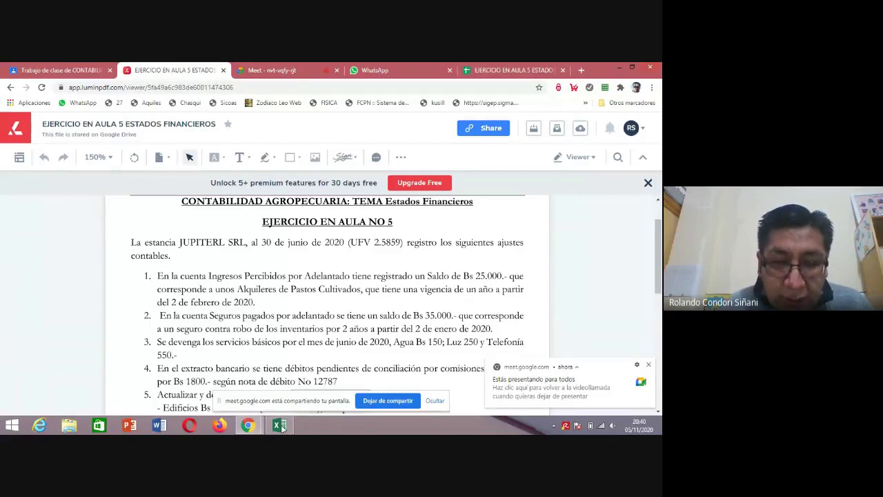
Step: Return to Excel and enter PASIVO in B4, beside Ingresos Percibidos por Adelantado in the first journal entry
{"action": "left_click", "coordinate": [280, 427]}
{"action": "left_click", "coordinate": [491, 205]}
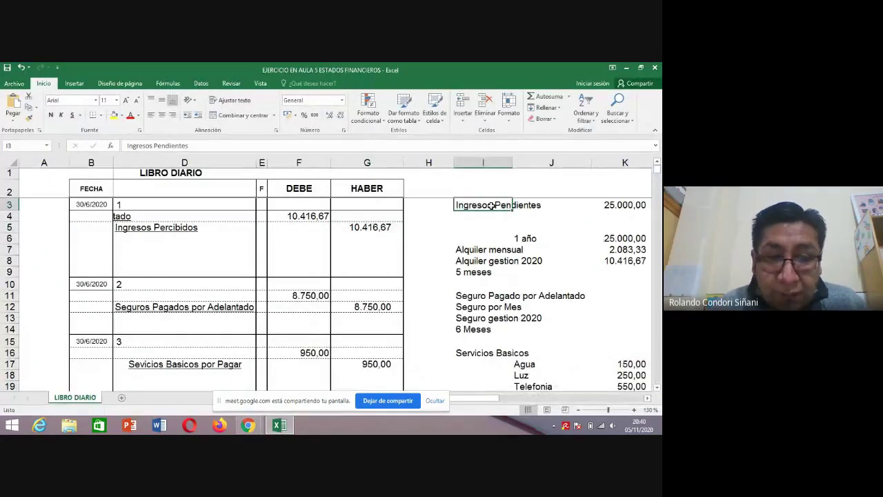
{"action": "key", "text": "Left"}
{"action": "key", "text": "Left"}
{"action": "key", "text": "Left"}
{"action": "key", "text": "Left"}
{"action": "key", "text": "Left"}
{"action": "key", "text": "Left"}
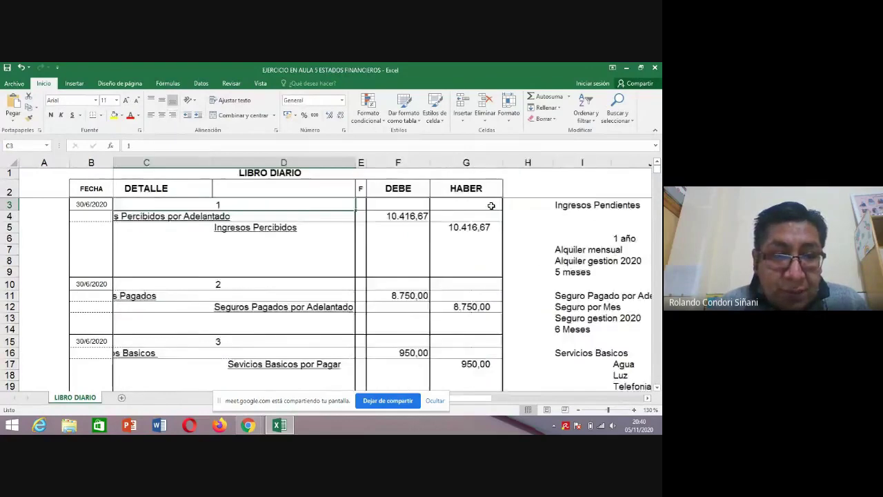
{"action": "key", "text": "Left"}
{"action": "key", "text": "Down"}
{"action": "type", "text": "PASIVO"}
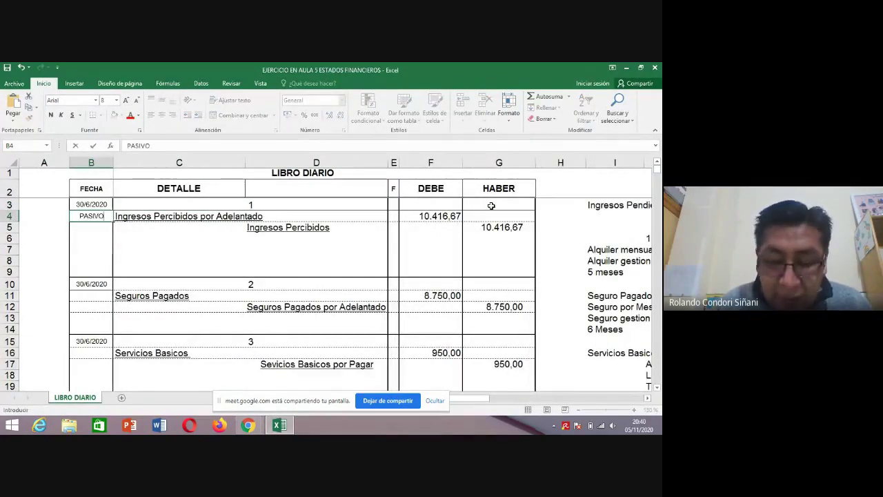
{"action": "key", "text": "Return"}
Step: Examine the Ingresos Pendientes amount in the supporting calculation beside the journal
{"action": "key", "text": "Right"}
{"action": "key", "text": "Right"}
{"action": "key", "text": "Right"}
{"action": "key", "text": "Right"}
{"action": "key", "text": "Right"}
{"action": "key", "text": "Right"}
{"action": "key", "text": "Right"}
{"action": "key", "text": "Right"}
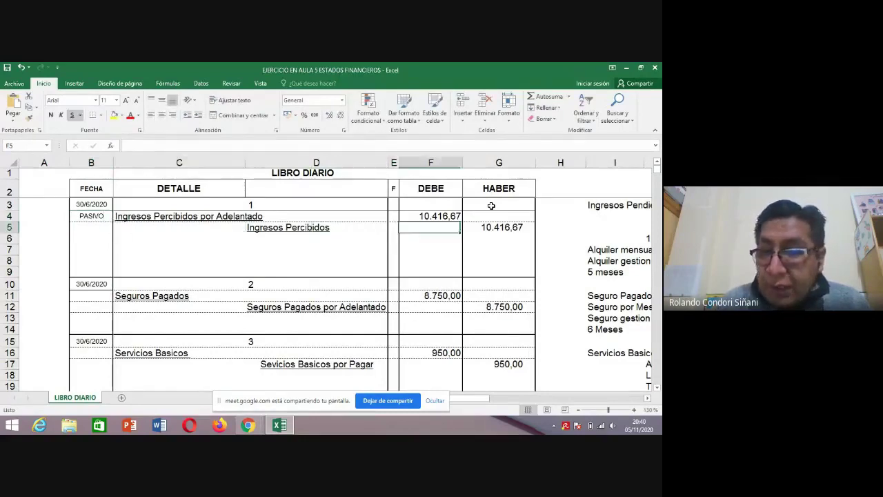
{"action": "key", "text": "Right"}
{"action": "key", "text": "Up"}
{"action": "key", "text": "Up"}
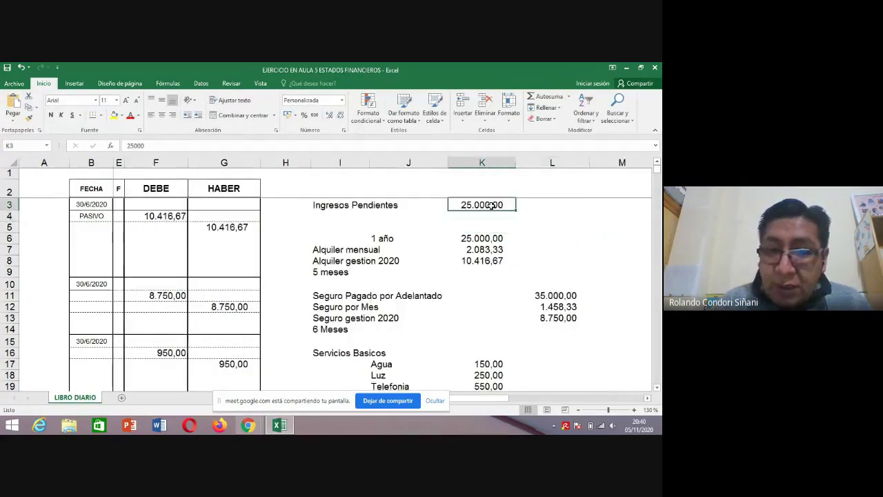
{"action": "key", "text": "Down"}
{"action": "key", "text": "Down"}
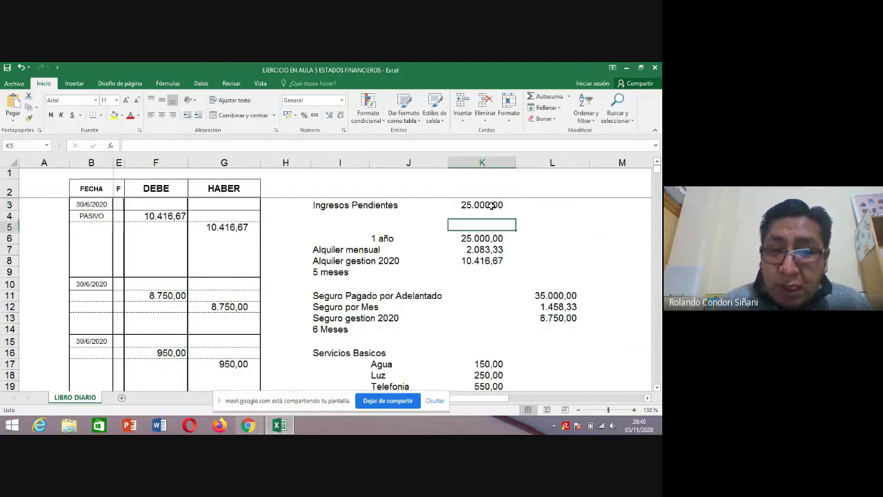
Step: Check the rental term in the browser's exercise statement, then compare it with the 1 año row in Excel
{"action": "key", "text": "alt+Tab"}
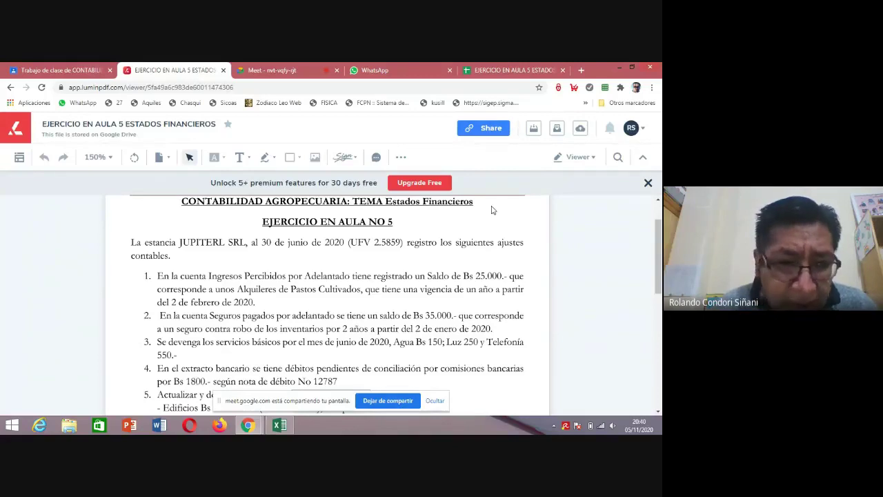
{"action": "key", "text": "alt+Tab"}
{"action": "key", "text": "Down"}
{"action": "key", "text": "Left"}
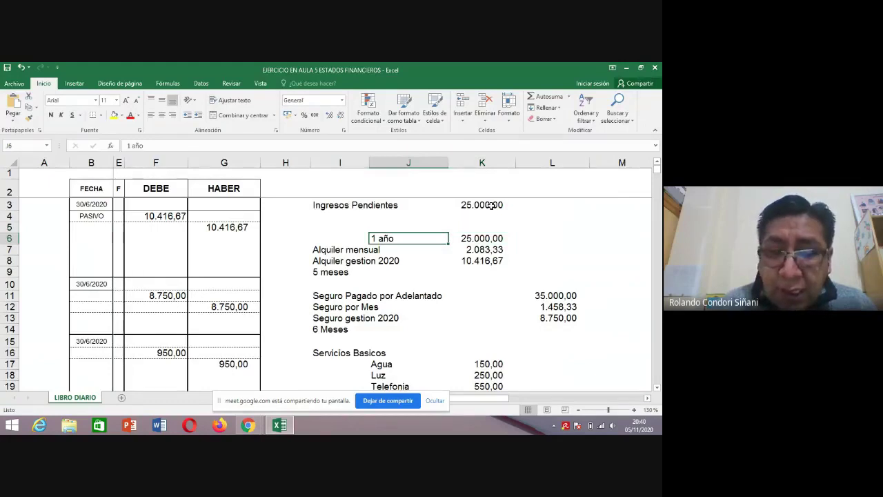
{"action": "key", "text": "Right"}
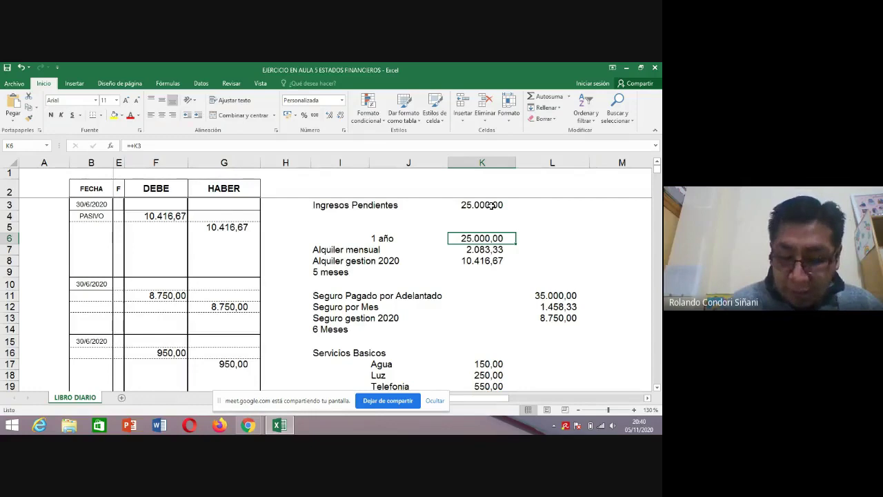
Step: Review the Alquiler mensual row and its formula in K7, checking it against the exercise statement in the browser
{"action": "key", "text": "Down"}
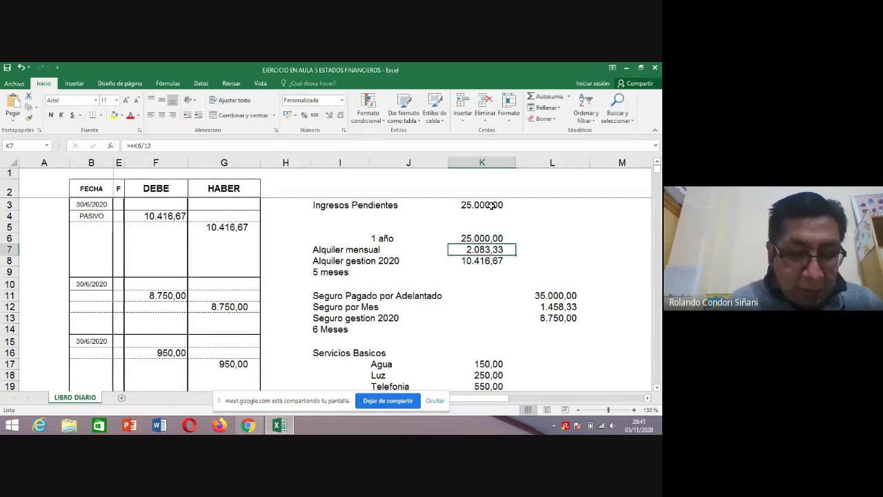
{"action": "key", "text": "Left"}
{"action": "key", "text": "Left"}
{"action": "key", "text": "Right"}
{"action": "key", "text": "Right"}
{"action": "key", "text": "Left"}
{"action": "key", "text": "Left"}
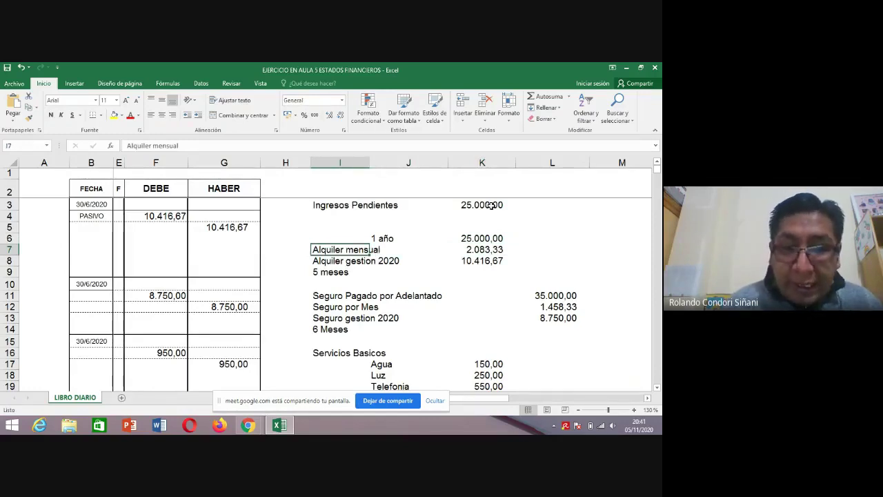
{"action": "key", "text": "alt+Tab"}
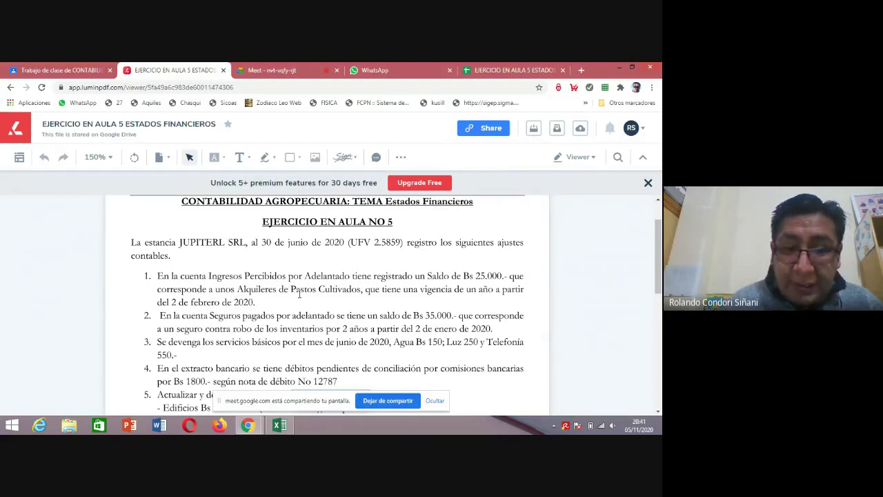
{"action": "key", "text": "alt+Tab"}
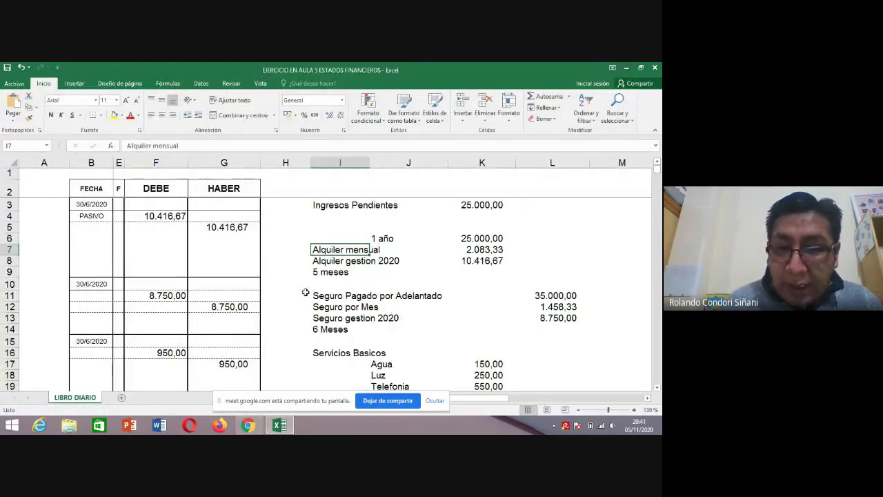
{"action": "key", "text": "Right"}
{"action": "key", "text": "Right"}
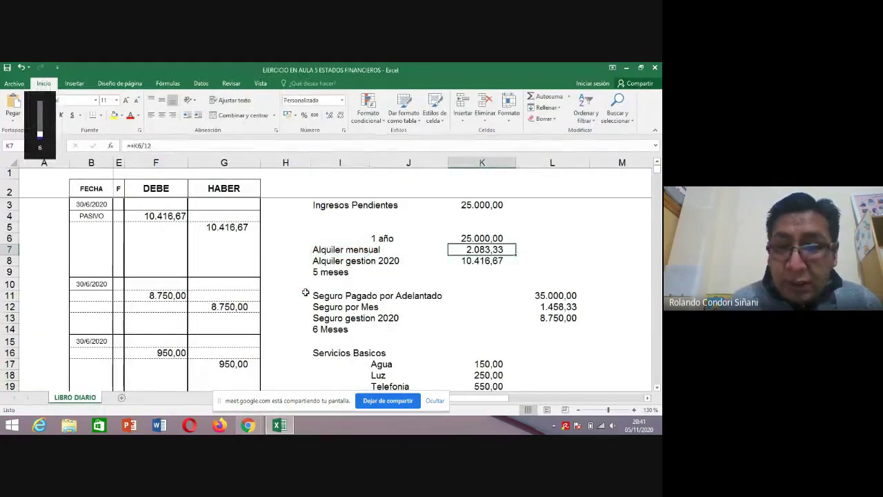
{"action": "double_click", "coordinate": [488, 250]}
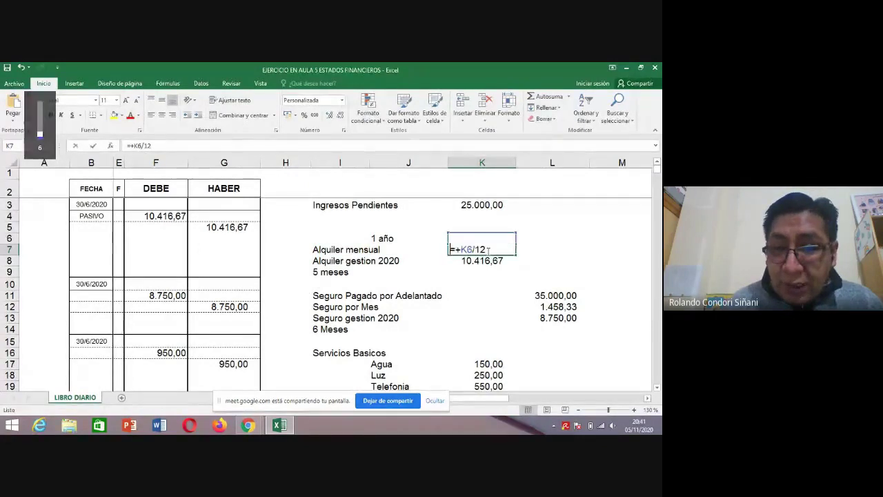
{"action": "key", "text": "Escape"}
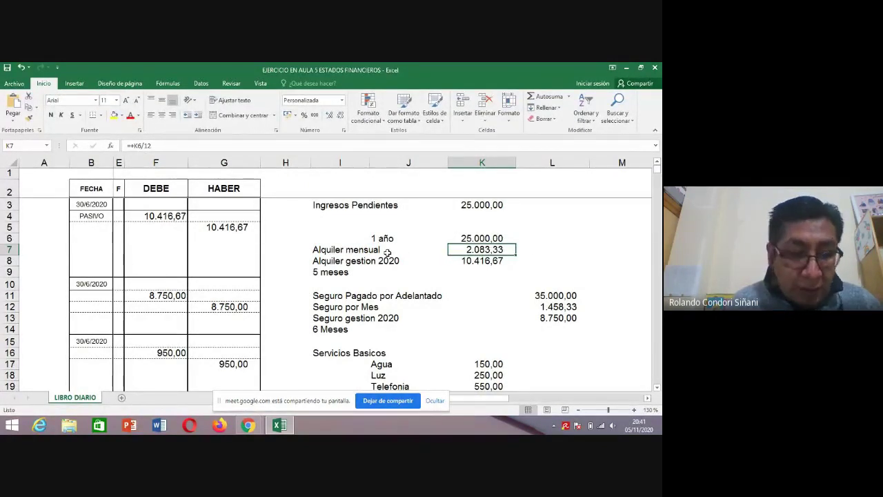
Step: Review the Alquiler gestion 2020 row and its formula in K8, checking the start date in the browser's exercise statement
{"action": "left_click", "coordinate": [475, 260]}
{"action": "left_click", "coordinate": [338, 262]}
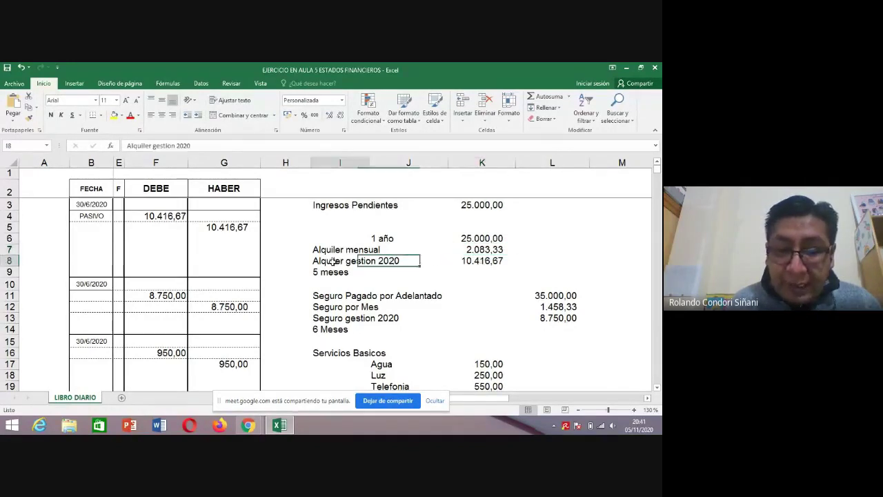
{"action": "left_click", "coordinate": [479, 262]}
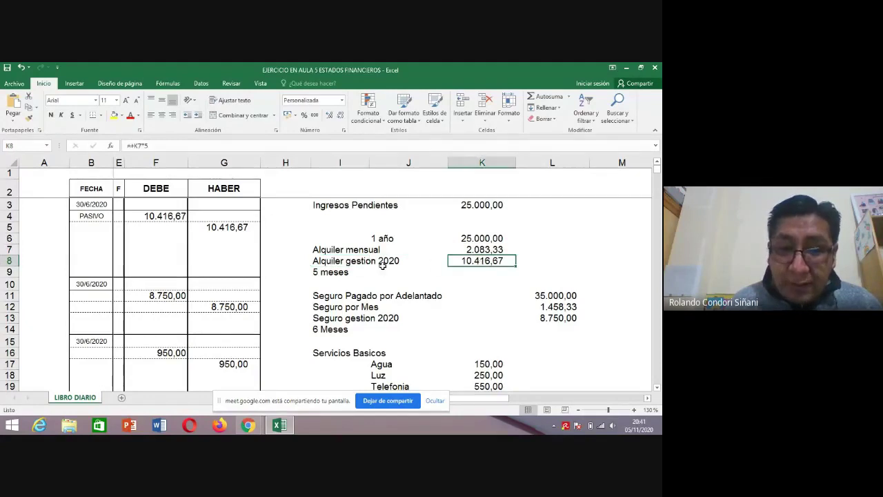
{"action": "left_click", "coordinate": [323, 265]}
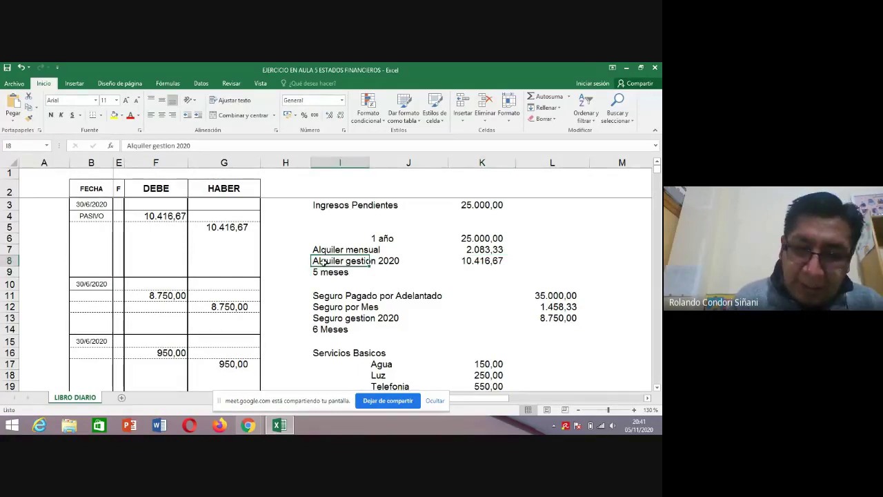
{"action": "key", "text": "alt+Tab"}
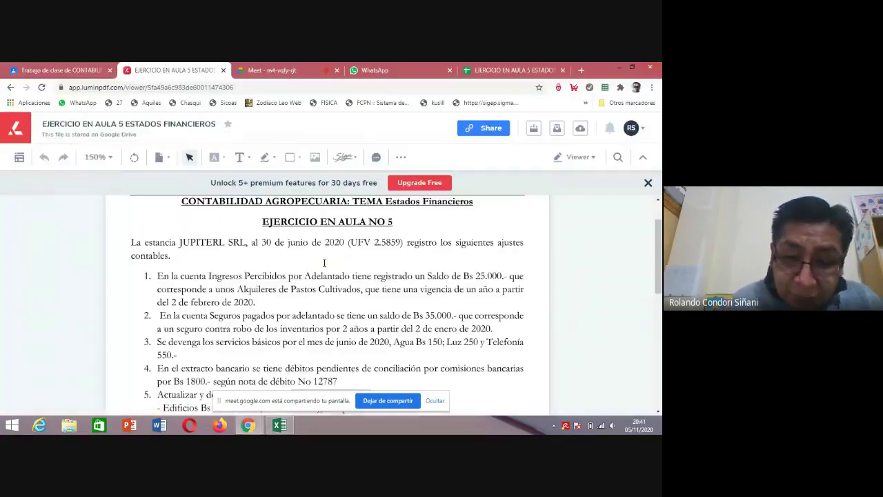
{"action": "key", "text": "alt+Tab"}
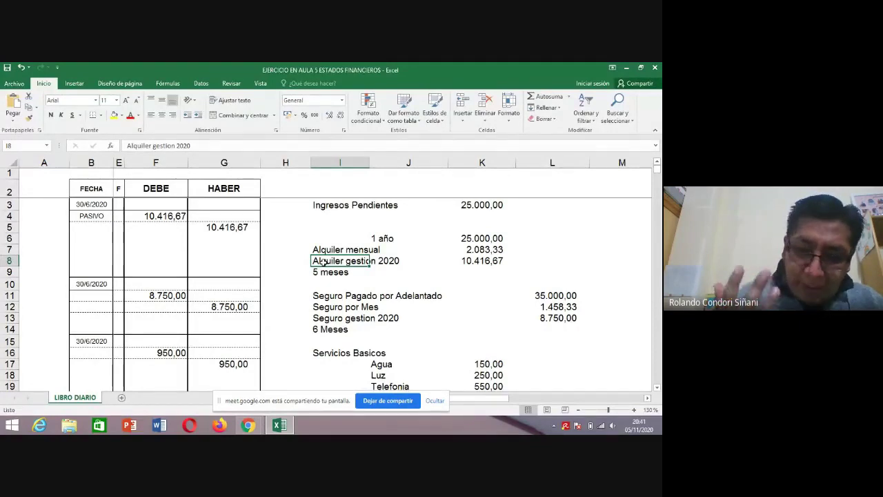
{"action": "key", "text": "Down"}
{"action": "key", "text": "Up"}
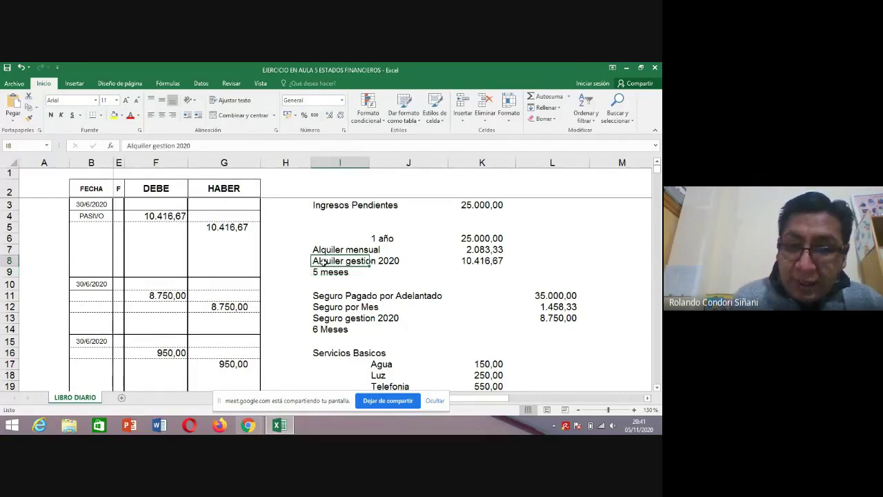
{"action": "key", "text": "Right"}
{"action": "key", "text": "Right"}
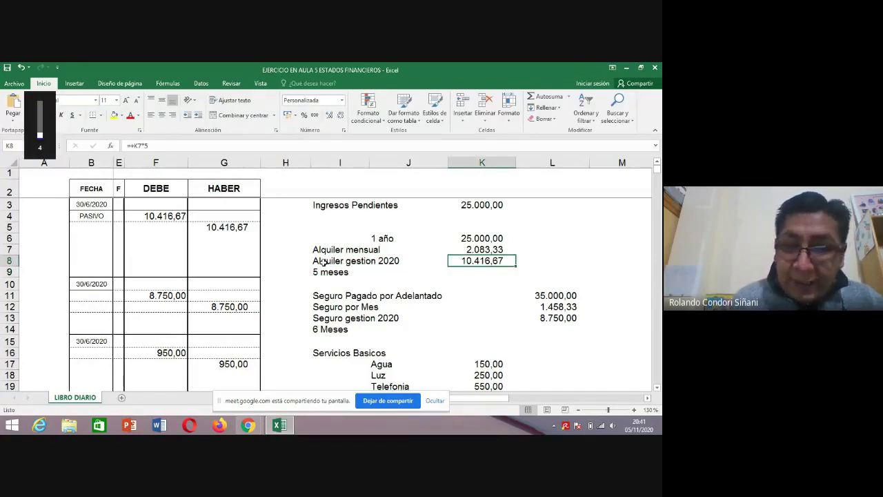
{"action": "double_click", "coordinate": [474, 260]}
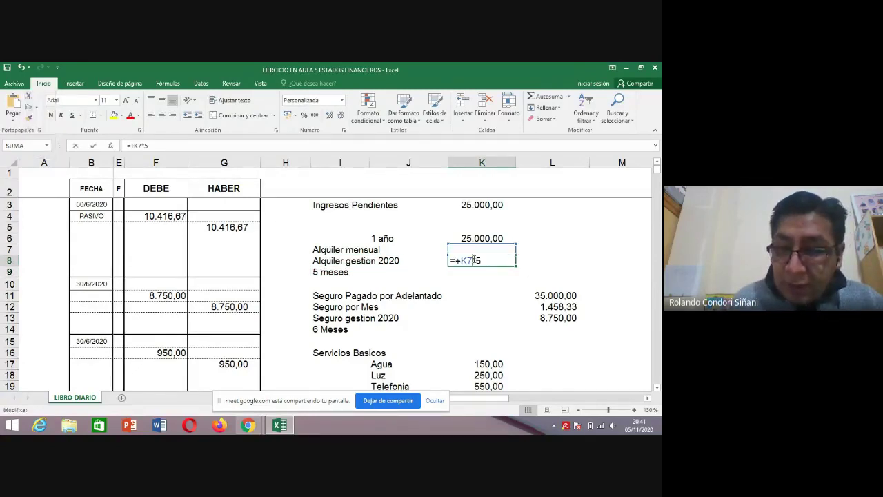
{"action": "key", "text": "Escape"}
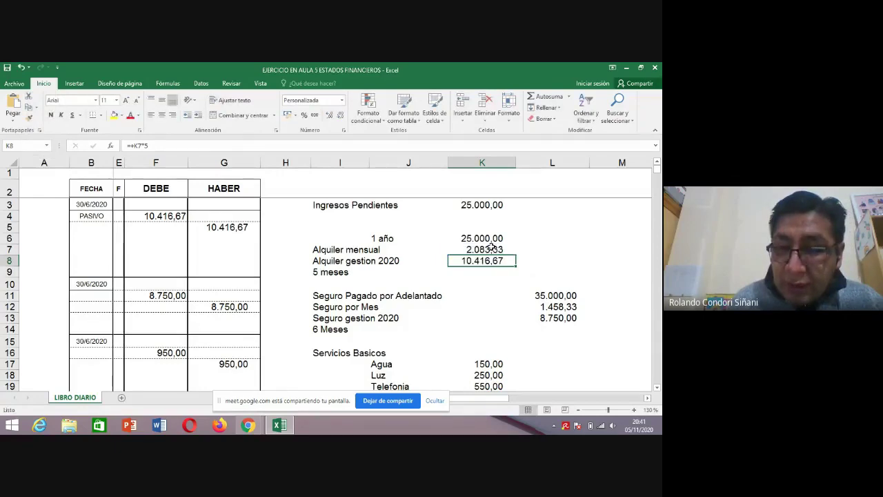
{"action": "double_click", "coordinate": [488, 260]}
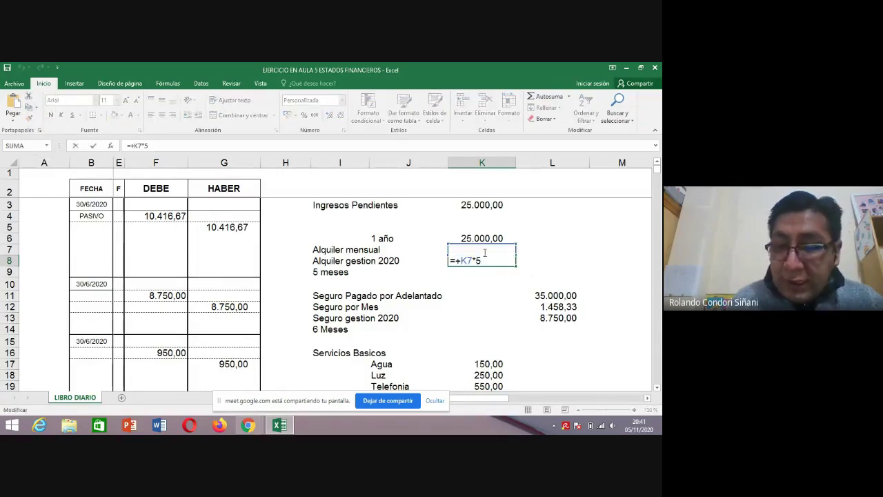
{"action": "key", "text": "Escape"}
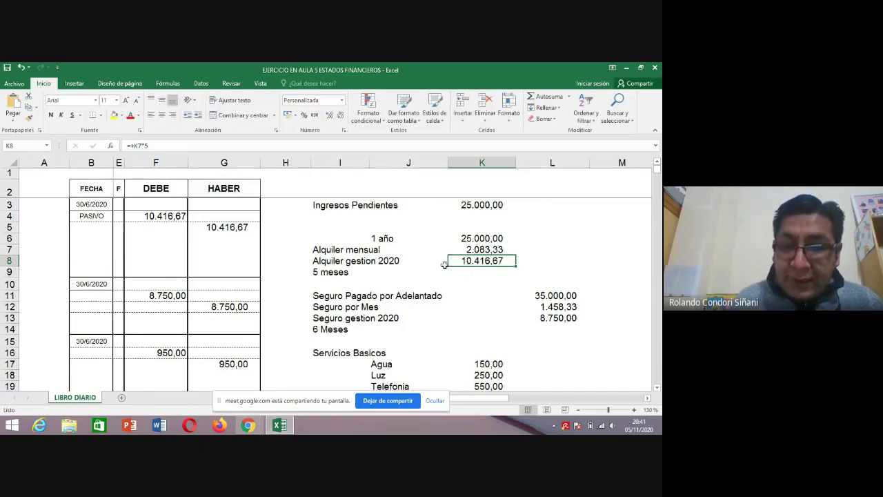
Step: Review the accounts of the first journal entry and the PASIVO label beside Ingresos Percibidos por Adelantado
{"action": "key", "text": "Left"}
{"action": "key", "text": "Left"}
{"action": "key", "text": "Left"}
{"action": "key", "text": "Left"}
{"action": "key", "text": "Left"}
{"action": "key", "text": "Left"}
{"action": "key", "text": "Left"}
{"action": "key", "text": "Left"}
{"action": "key", "text": "Left"}
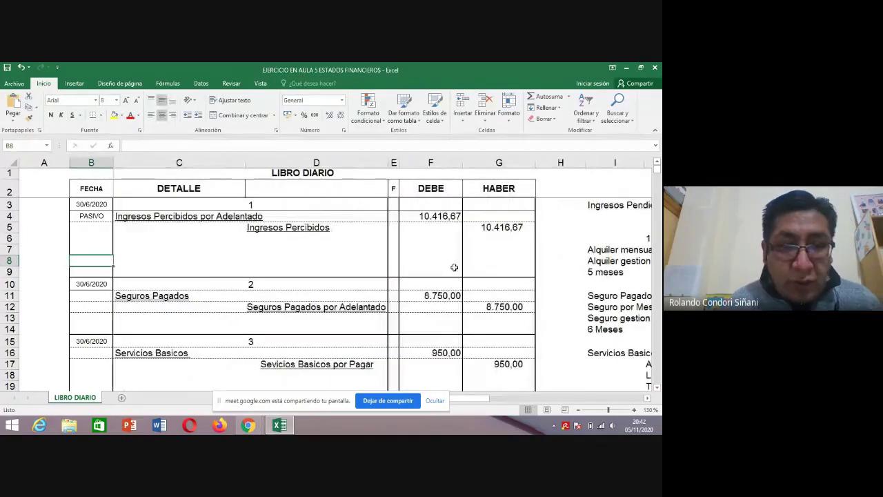
{"action": "scroll", "coordinate": [264, 258], "scroll_direction": "up", "scroll_amount": 3}
{"action": "left_click", "coordinate": [194, 231]}
{"action": "key", "text": "Left"}
{"action": "key", "text": "Up"}
{"action": "key", "text": "Down"}
{"action": "left_click", "coordinate": [168, 232]}
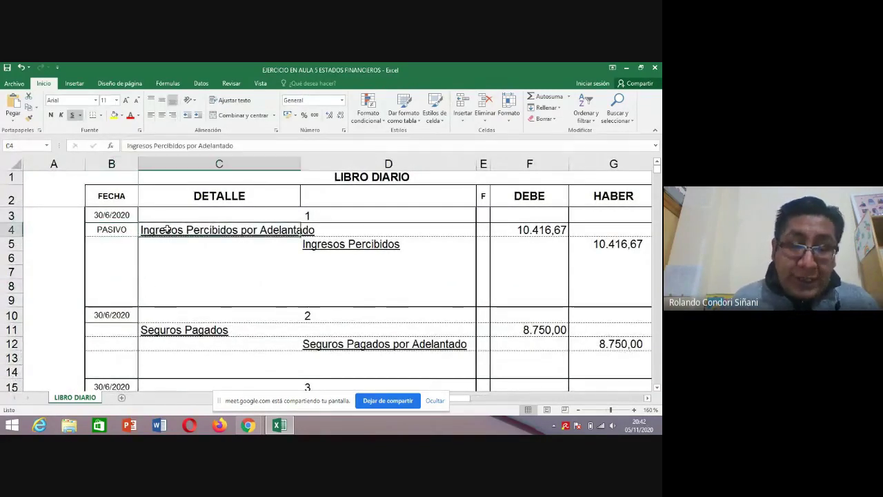
{"action": "key", "text": "Left"}
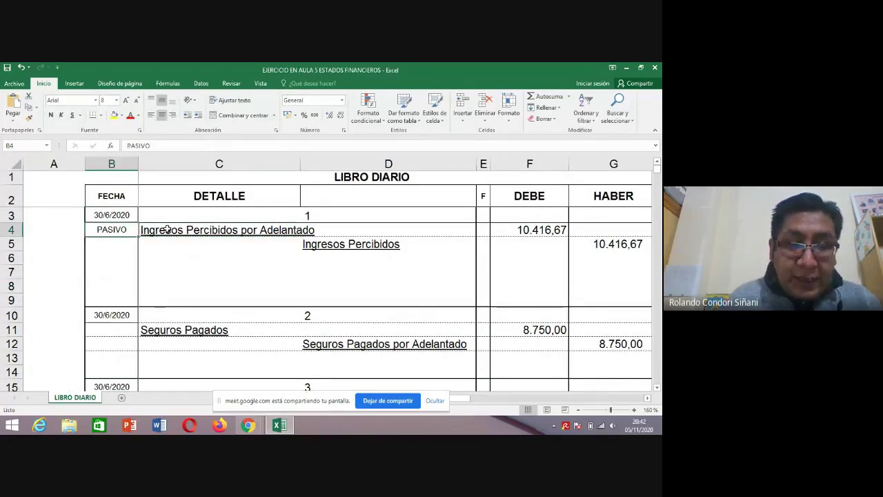
Step: Label the Ingresos Percibidos row of the first journal entry as INGRESO in cell B5
{"action": "left_click", "coordinate": [167, 230]}
{"action": "key", "text": "Down"}
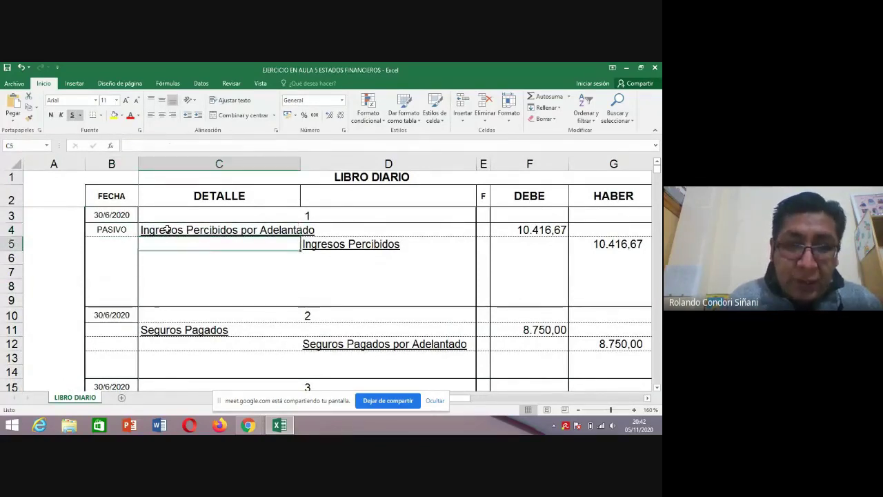
{"action": "key", "text": "Left"}
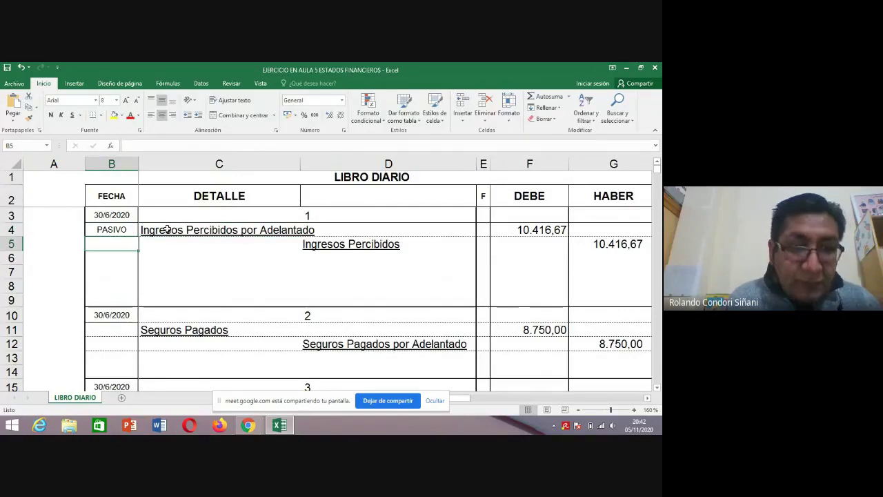
{"action": "type", "text": "INGRE"}
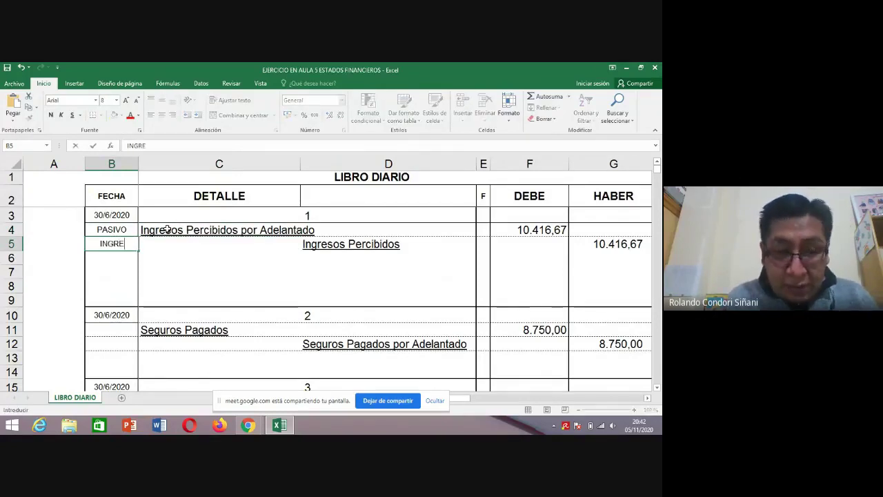
{"action": "type", "text": "SO"}
{"action": "key", "text": "Return"}
{"action": "key", "text": "Right"}
{"action": "key", "text": "Right"}
{"action": "key", "text": "Right"}
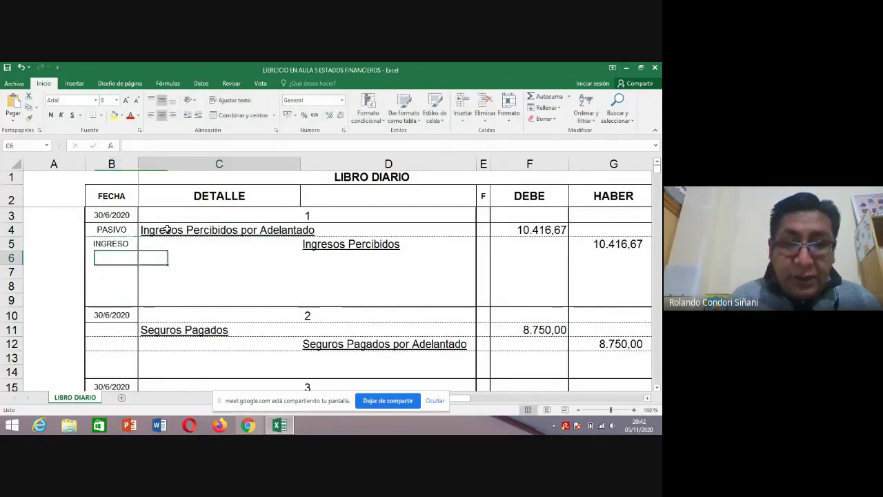
Step: Replace "Ingresos" with "Alquileres" in C4 so the debited account reads Alquileres Percibidos por Adelantado
{"action": "key", "text": "Up"}
{"action": "key", "text": "Left"}
{"action": "key", "text": "Left"}
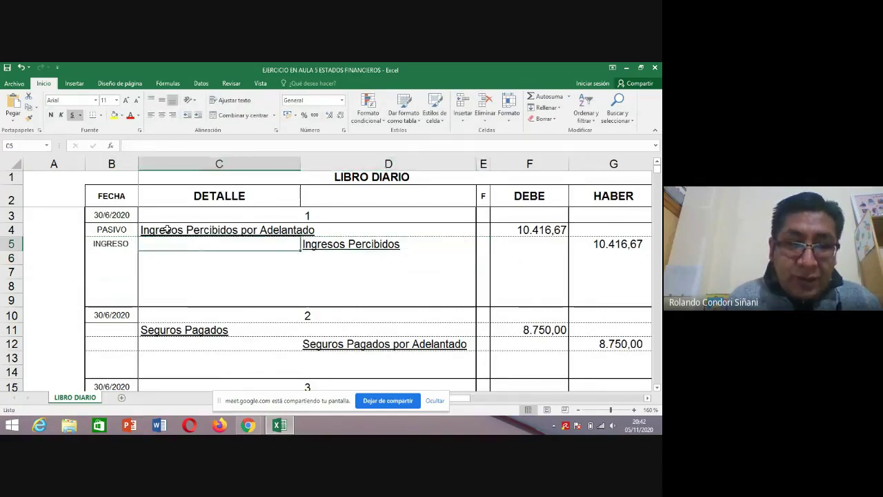
{"action": "key", "text": "Up"}
{"action": "key", "text": "XF86AudioLowerVolume"}
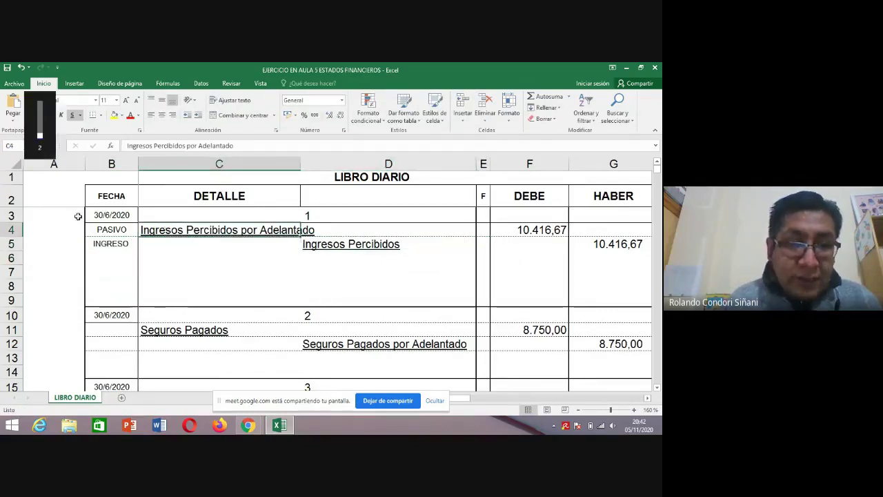
{"action": "double_click", "coordinate": [146, 234]}
{"action": "left_click_drag", "start_coordinate": [181, 231], "coordinate": [137, 234]}
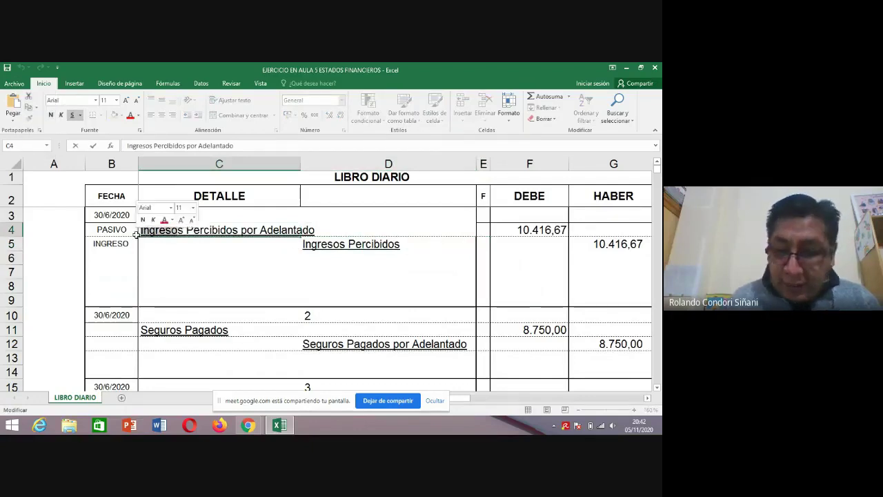
{"action": "key", "text": "Delete"}
{"action": "type", "text": "Alquileres"}
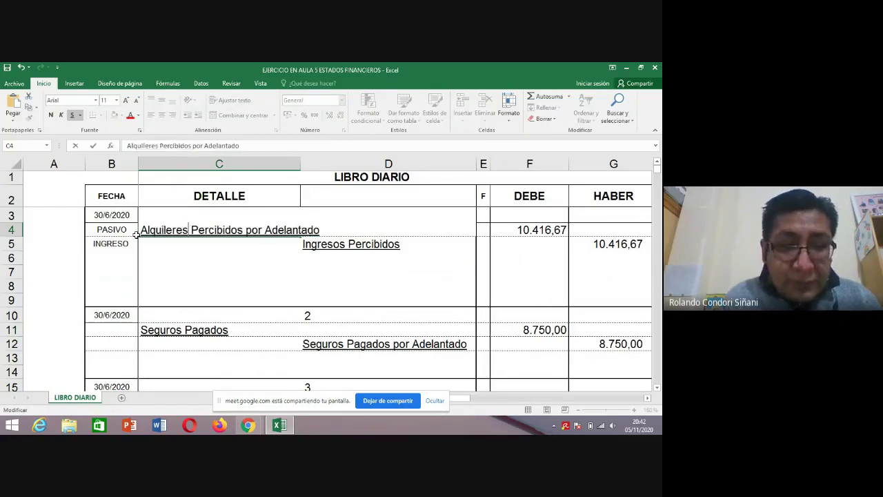
{"action": "key", "text": "Return"}
Step: Replace "Ingresos" with "Alquileres" in D5 so the credited account reads Alquileres Percibidos
{"action": "key", "text": "Right"}
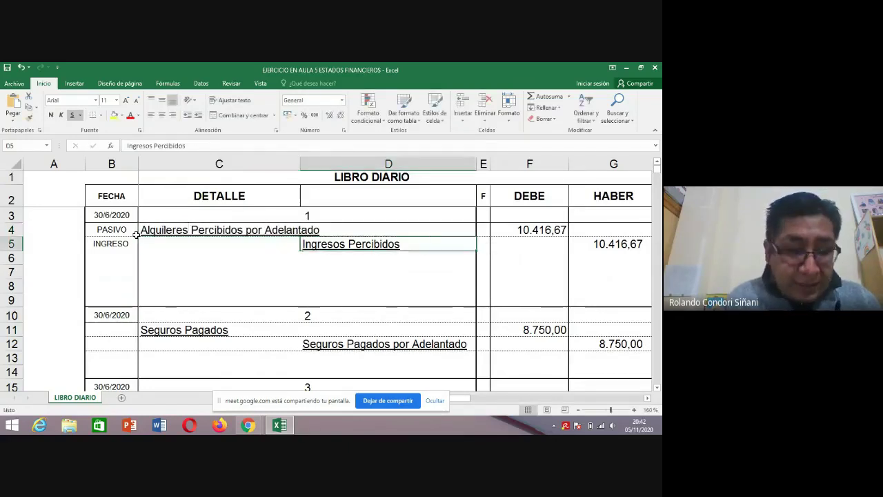
{"action": "double_click", "coordinate": [346, 244]}
{"action": "left_click_drag", "start_coordinate": [346, 245], "coordinate": [303, 248]}
{"action": "type", "text": "Alquileres"}
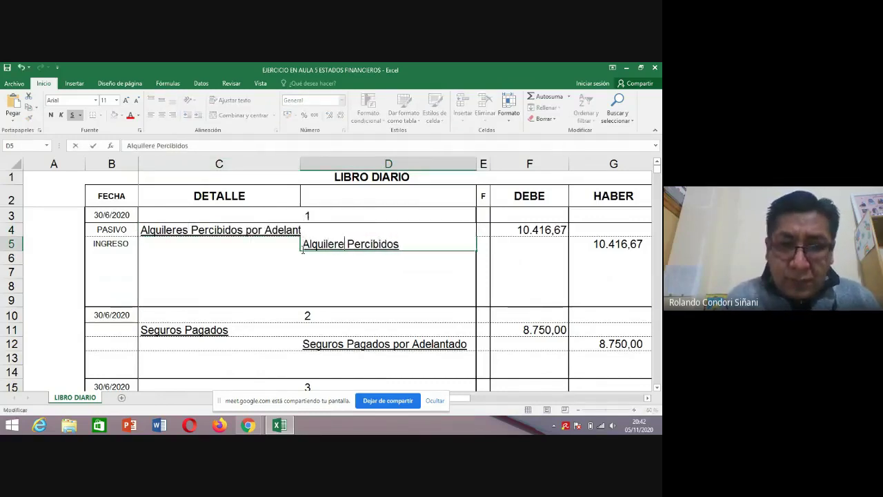
{"action": "key", "text": "Return"}
Step: Highlight the Alquiler gestion 2020 amount in K8 with a yellow fill
{"action": "key", "text": "Up"}
{"action": "key", "text": "Right"}
{"action": "key", "text": "Right"}
{"action": "key", "text": "Right"}
{"action": "key", "text": "Right"}
{"action": "key", "text": "Right"}
{"action": "key", "text": "Right"}
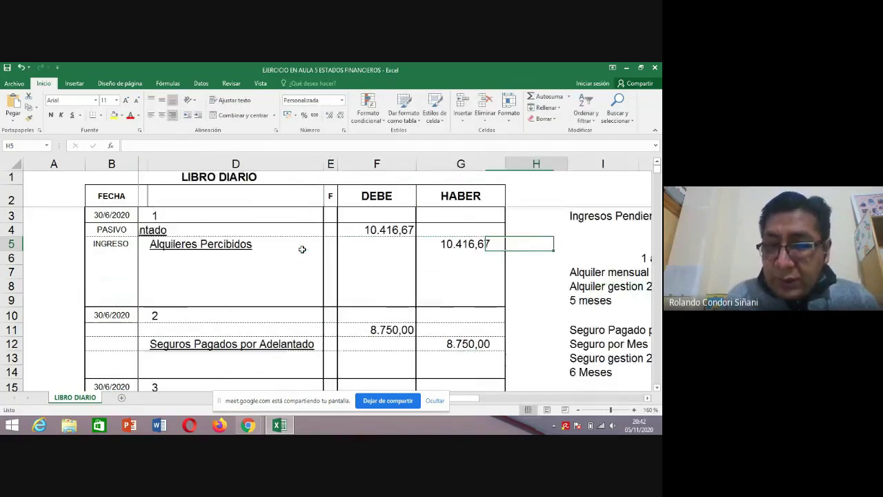
{"action": "key", "text": "Right"}
{"action": "key", "text": "Down"}
{"action": "key", "text": "Down"}
{"action": "key", "text": "Down"}
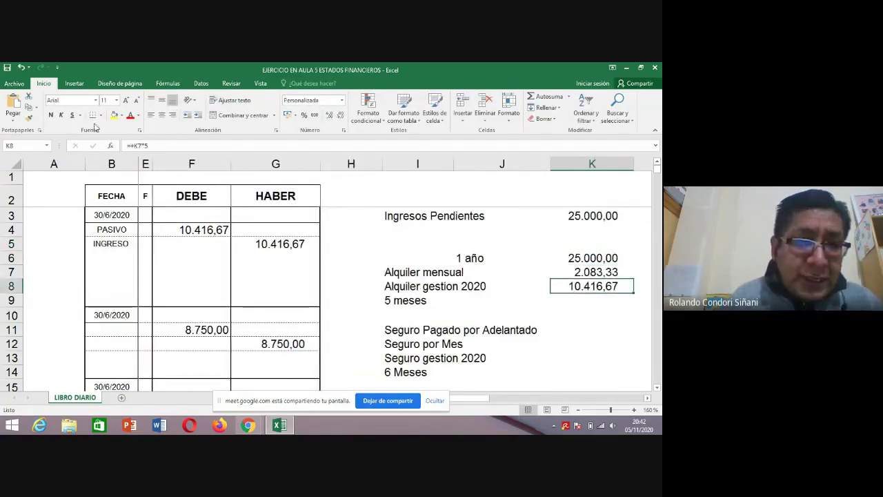
{"action": "left_click", "coordinate": [115, 116]}
Step: Highlight the first journal entry's DEBE amount in F4 with a yellow fill
{"action": "key", "text": "Left"}
{"action": "key", "text": "Left"}
{"action": "key", "text": "Left"}
{"action": "key", "text": "Left"}
{"action": "key", "text": "Left"}
{"action": "key", "text": "Up"}
{"action": "key", "text": "Up"}
{"action": "key", "text": "Up"}
{"action": "key", "text": "Up"}
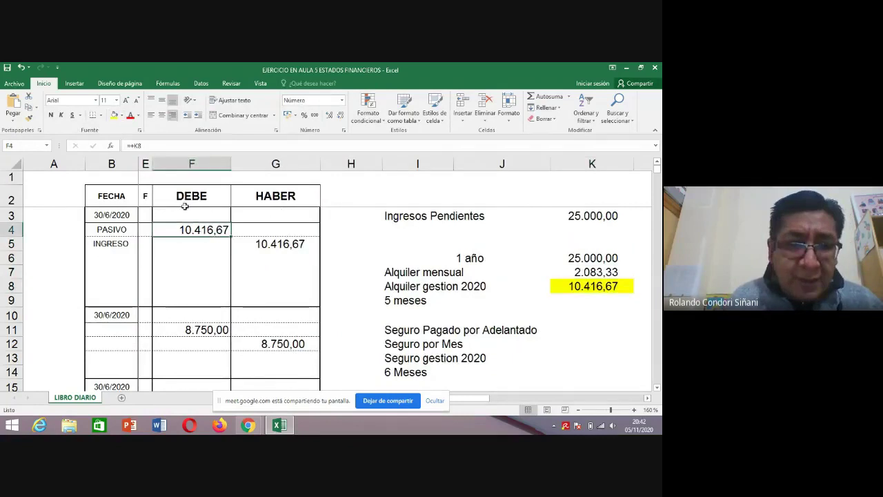
{"action": "left_click", "coordinate": [114, 116]}
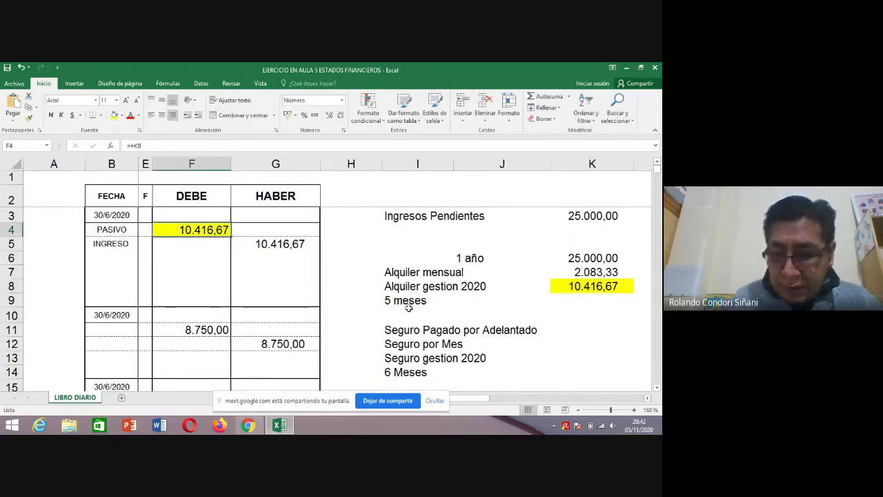
Step: Review the debited account of the first entry and the 5 meses note under its supporting calculation
{"action": "key", "text": "Left"}
{"action": "key", "text": "Left"}
{"action": "key", "text": "Left"}
{"action": "key", "text": "Right"}
{"action": "key", "text": "Right"}
{"action": "key", "text": "Right"}
{"action": "key", "text": "Right"}
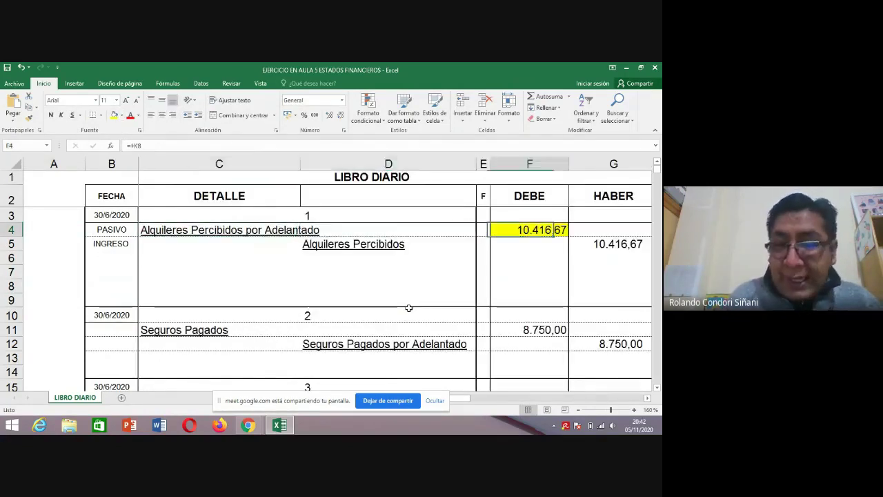
{"action": "key", "text": "Right"}
{"action": "key", "text": "Right"}
{"action": "key", "text": "Right"}
{"action": "key", "text": "Right"}
{"action": "key", "text": "Down"}
{"action": "key", "text": "Down"}
{"action": "key", "text": "Down"}
{"action": "key", "text": "Down"}
{"action": "key", "text": "Left"}
{"action": "key", "text": "Left"}
{"action": "key", "text": "Down"}
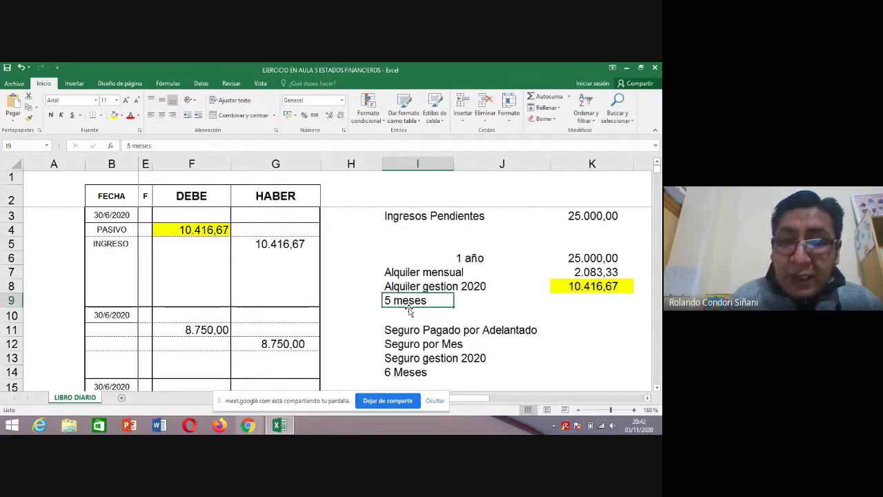
Step: Review the INGRESO label and the Alquileres Percibidos line of the first entry alongside the rental calculation
{"action": "key", "text": "Left"}
{"action": "key", "text": "Left"}
{"action": "key", "text": "Left"}
{"action": "key", "text": "Left"}
{"action": "key", "text": "Left"}
{"action": "key", "text": "Left"}
{"action": "key", "text": "Left"}
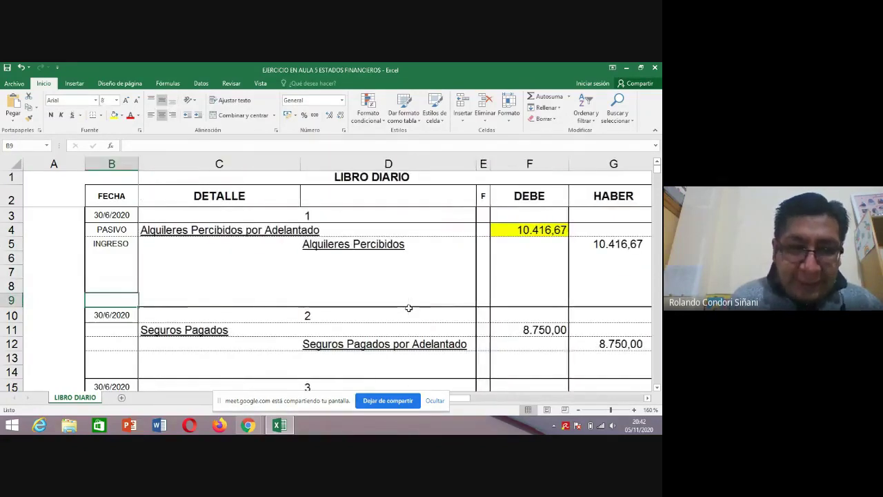
{"action": "key", "text": "Up"}
{"action": "key", "text": "Up"}
{"action": "key", "text": "Up"}
{"action": "key", "text": "Up"}
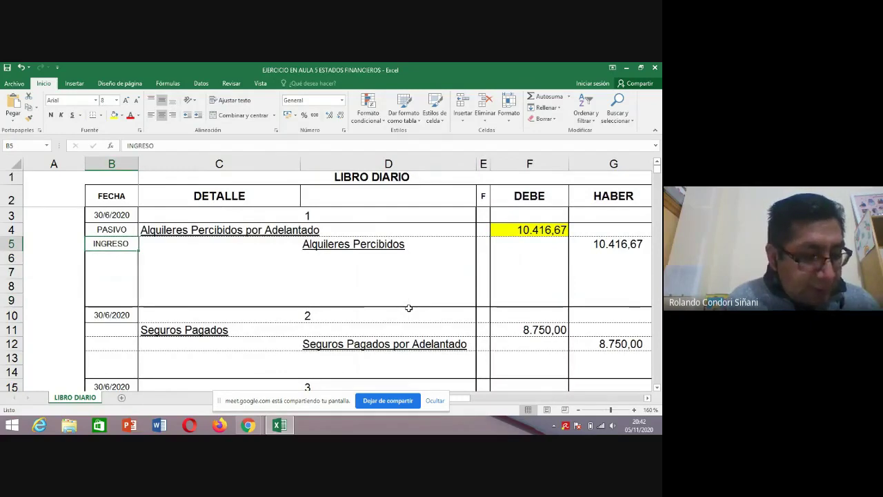
{"action": "key", "text": "Right"}
{"action": "key", "text": "Right"}
{"action": "key", "text": "Right"}
{"action": "key", "text": "Right"}
{"action": "key", "text": "Right"}
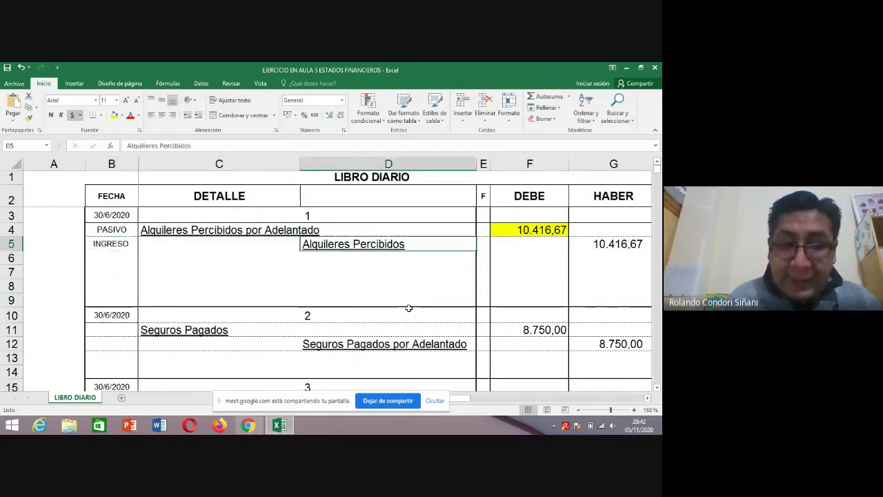
{"action": "key", "text": "Right"}
{"action": "key", "text": "Right"}
{"action": "key", "text": "Right"}
{"action": "key", "text": "Right"}
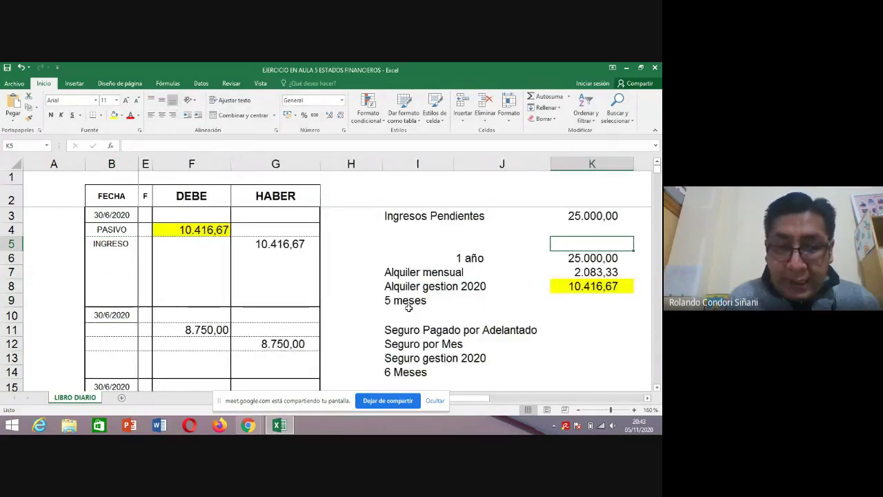
Step: Check the prepaid insurance balance in item 2 of the browser's exercise statement, then compare it with L11 in Excel
{"action": "key", "text": "alt+Tab"}
{"action": "scroll", "coordinate": [243, 286], "scroll_direction": "down", "scroll_amount": 2}
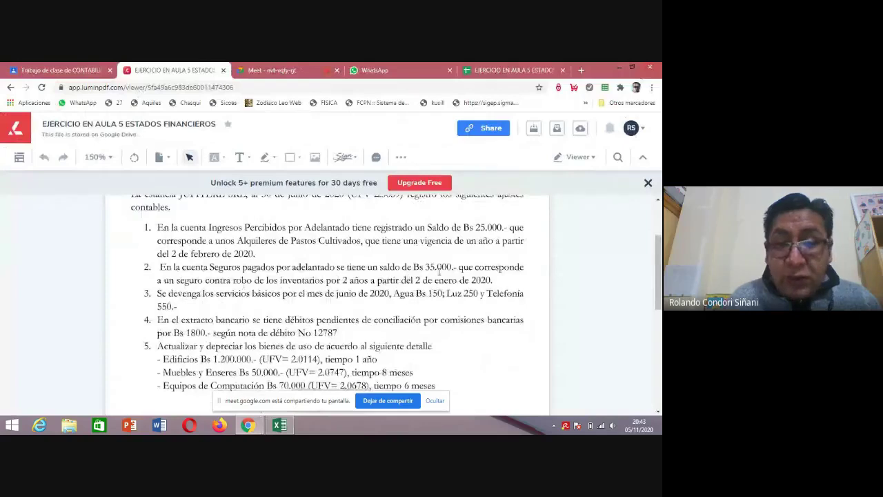
{"action": "left_click_drag", "start_coordinate": [381, 267], "coordinate": [453, 268]}
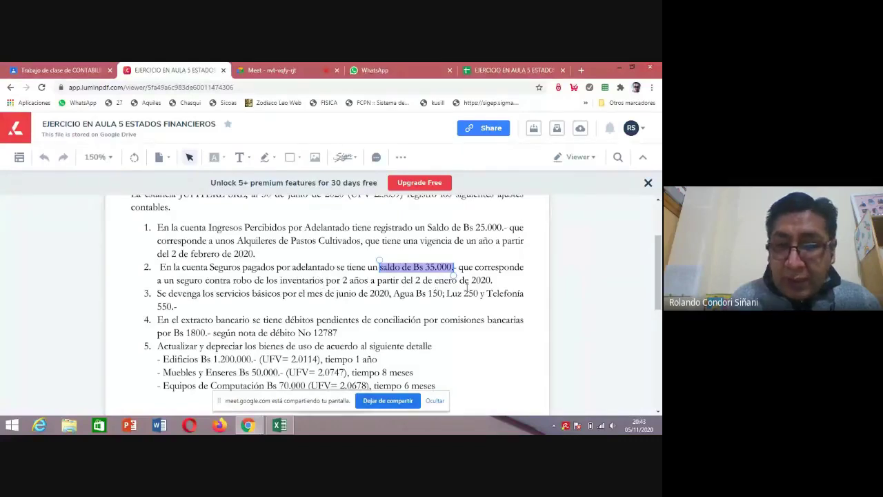
{"action": "key", "text": "alt+Tab"}
{"action": "left_click", "coordinate": [422, 333]}
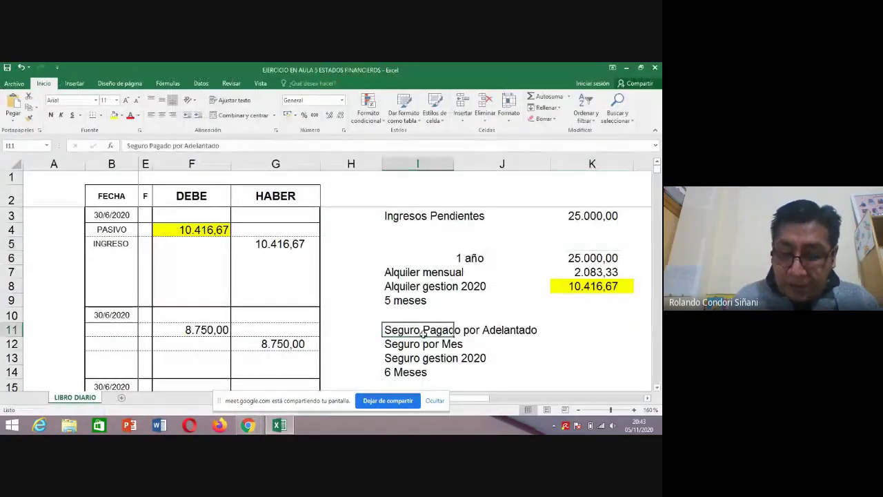
{"action": "key", "text": "Right"}
{"action": "key", "text": "Right"}
{"action": "key", "text": "Right"}
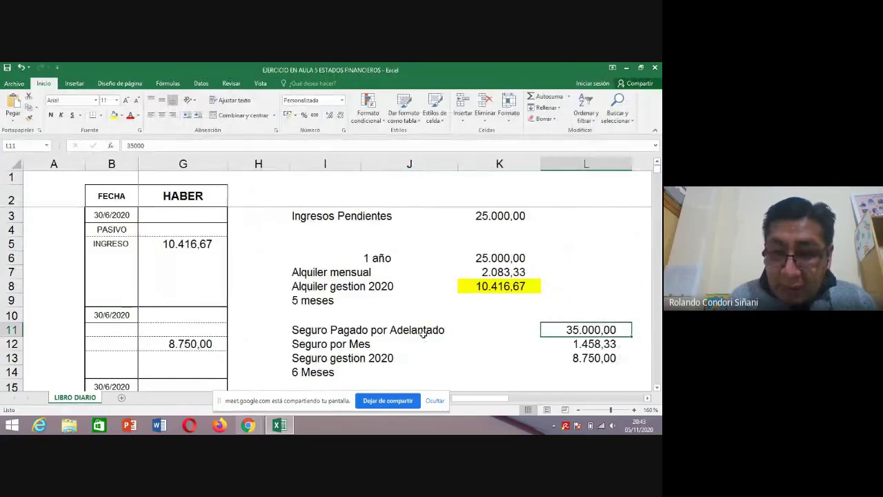
Step: Review the Seguro por Mes row and its formula in L12, checking the insurance term in the browser's exercise statement
{"action": "key", "text": "alt+Tab"}
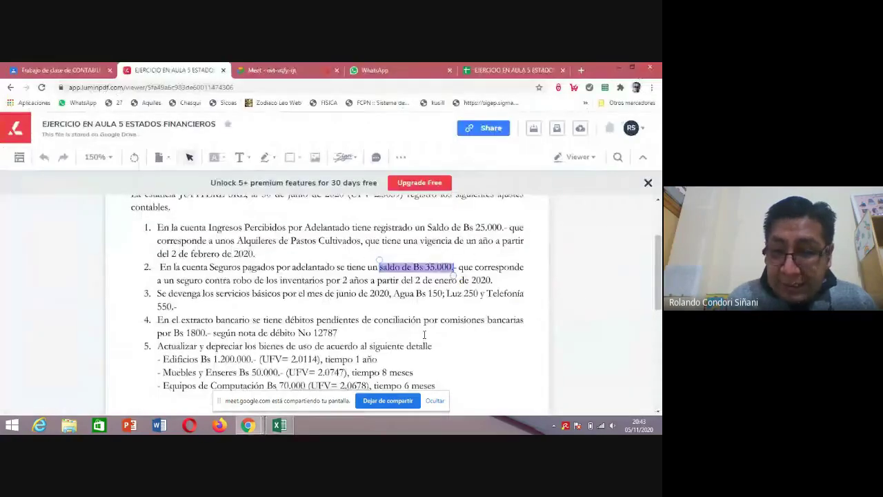
{"action": "key", "text": "alt+Tab"}
{"action": "key", "text": "Down"}
{"action": "key", "text": "Left"}
{"action": "key", "text": "Left"}
{"action": "key", "text": "Left"}
{"action": "key", "text": "alt+Tab"}
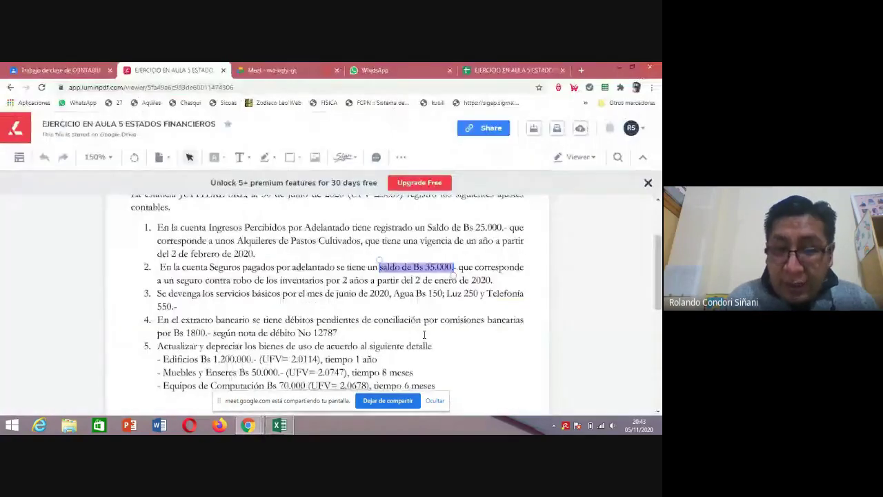
{"action": "key", "text": "alt+Tab"}
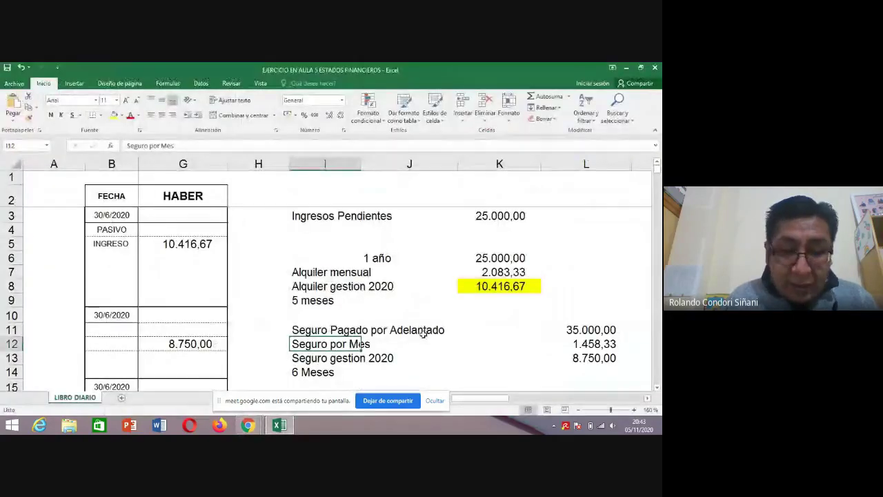
{"action": "double_click", "coordinate": [306, 347]}
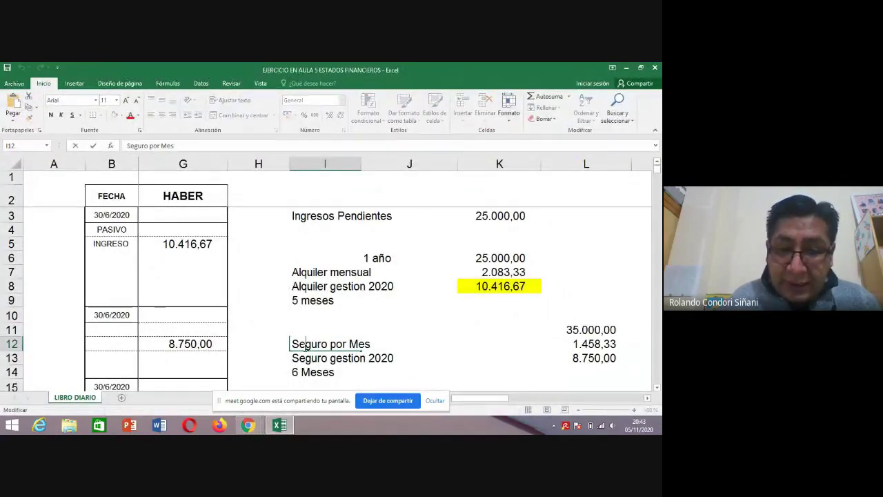
{"action": "double_click", "coordinate": [586, 344]}
{"action": "key", "text": "Escape"}
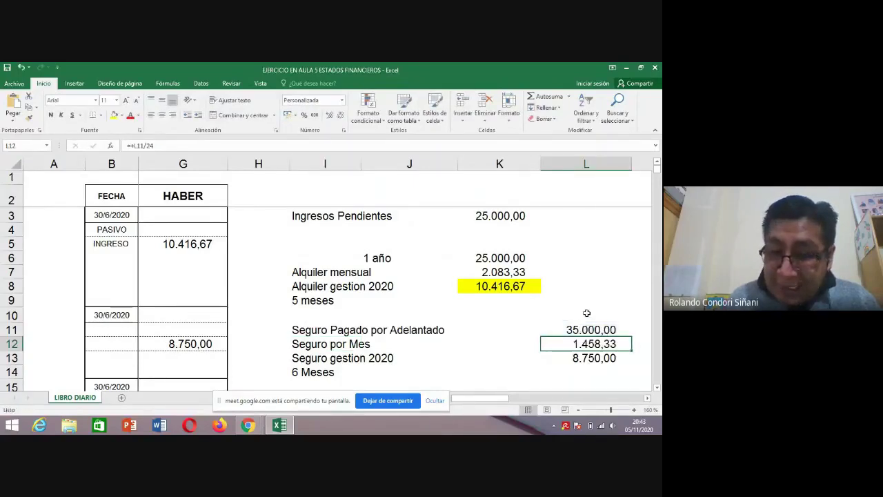
{"action": "key", "text": "alt+Tab"}
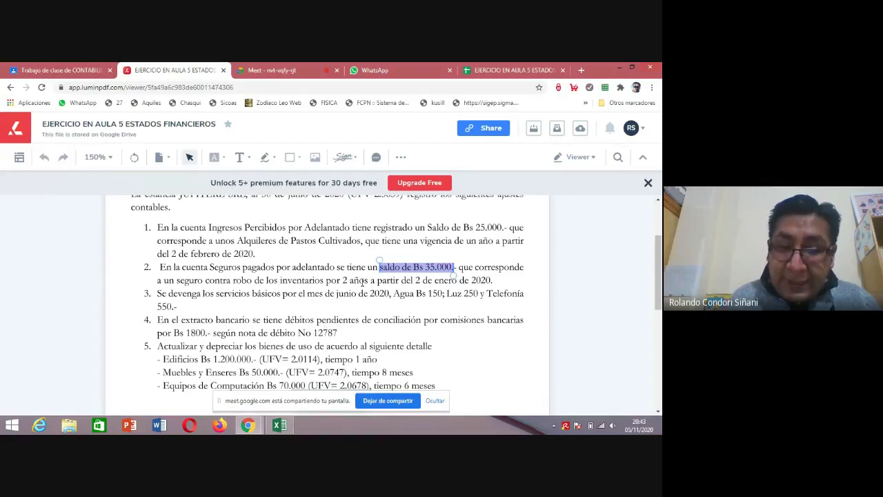
{"action": "key", "text": "alt+Tab"}
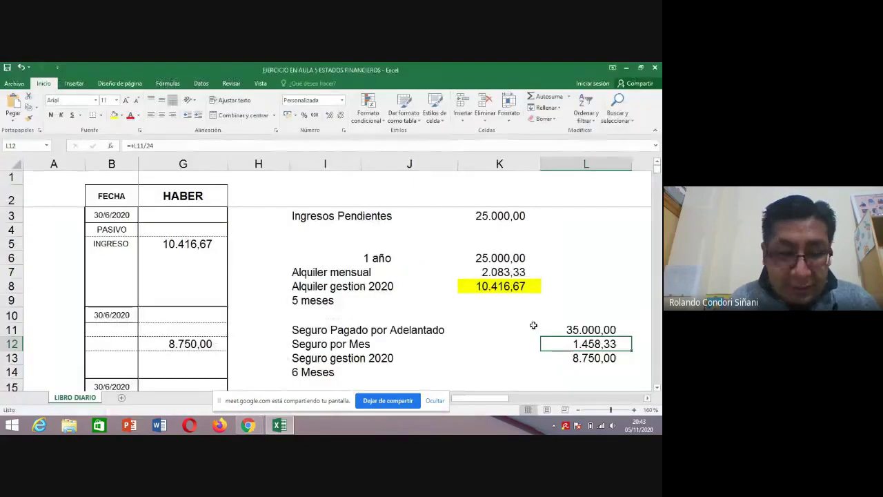
{"action": "double_click", "coordinate": [586, 344]}
{"action": "key", "text": "Escape"}
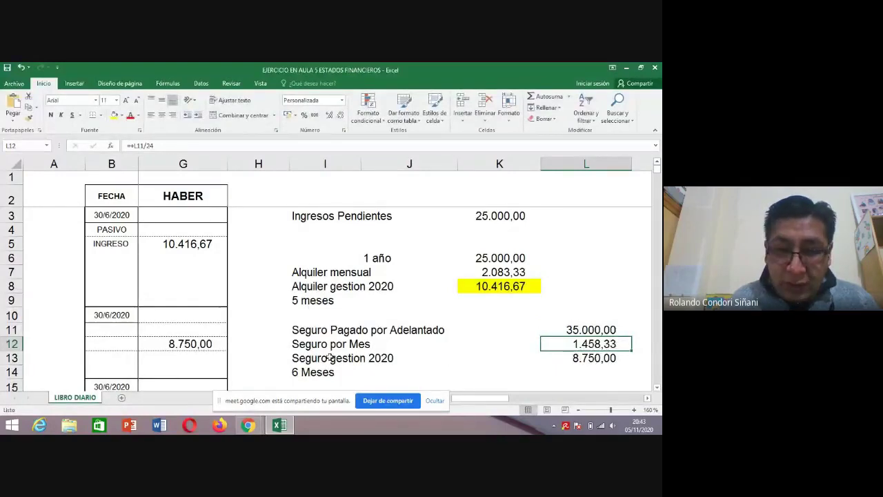
Step: Review the Seguro gestion 2020 row and its formula in L13, checking it against the browser's exercise statement
{"action": "left_click", "coordinate": [305, 360]}
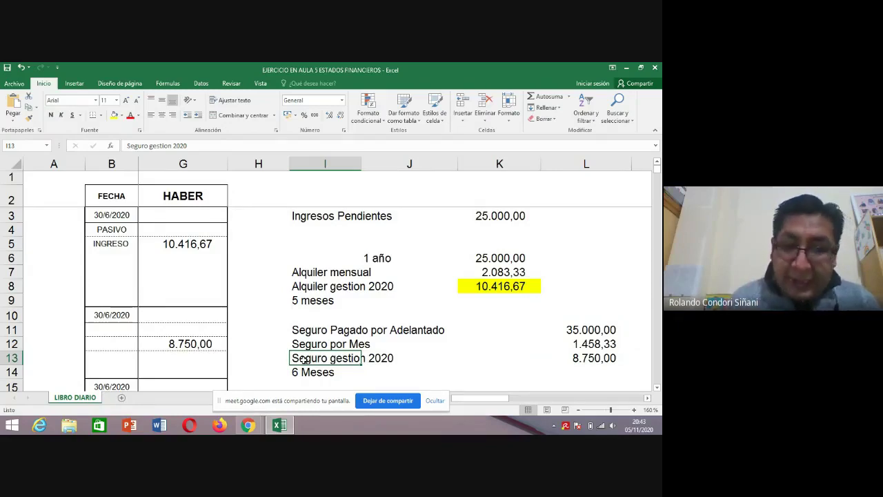
{"action": "key", "text": "alt+Tab"}
{"action": "key", "text": "alt+Tab"}
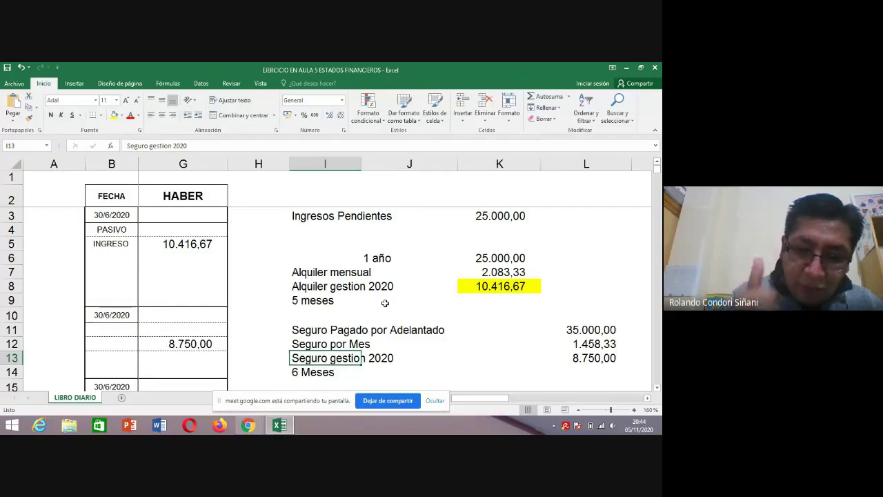
{"action": "key", "text": "Right"}
{"action": "key", "text": "Right"}
{"action": "key", "text": "Right"}
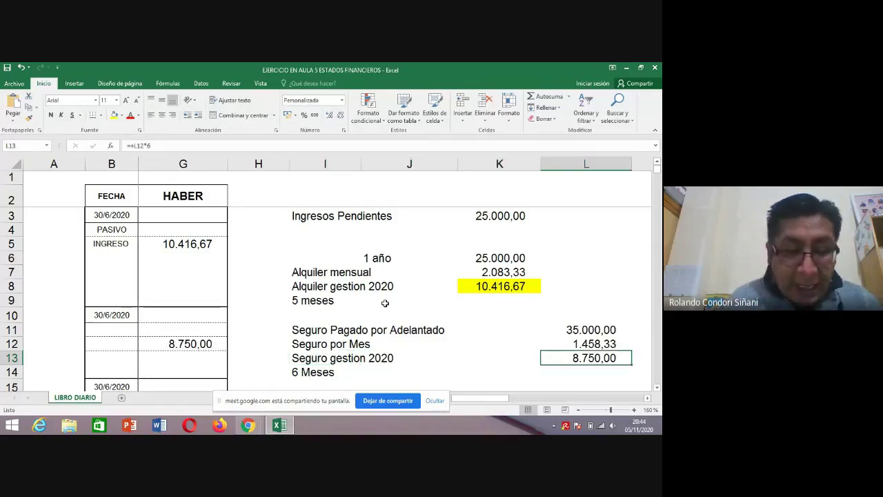
Step: Review the formula in L13 for Seguro gestion 2020 and the 6 Meses note below it, without changing them
{"action": "double_click", "coordinate": [585, 355]}
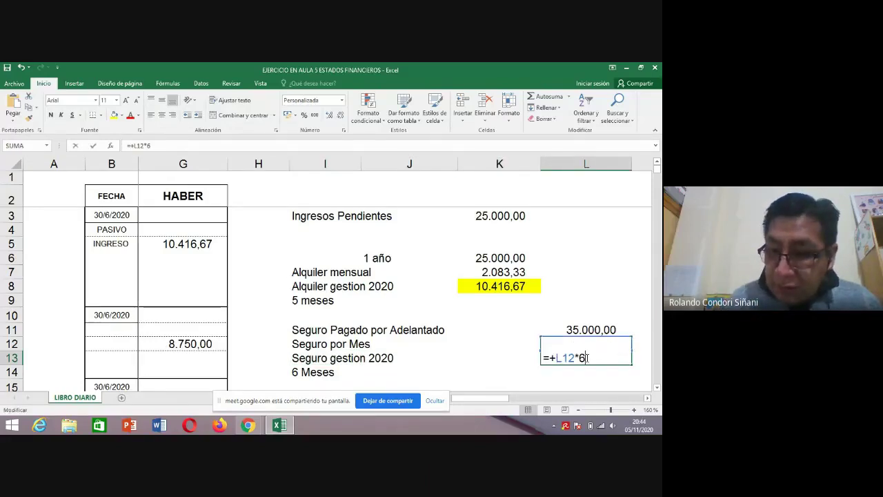
{"action": "key", "text": "ctrl+Return"}
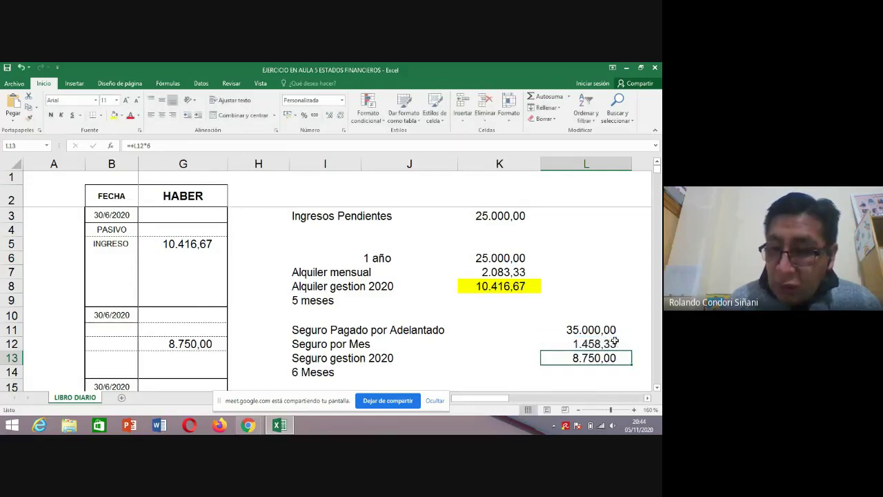
{"action": "double_click", "coordinate": [585, 358]}
{"action": "key", "text": "ctrl+Return"}
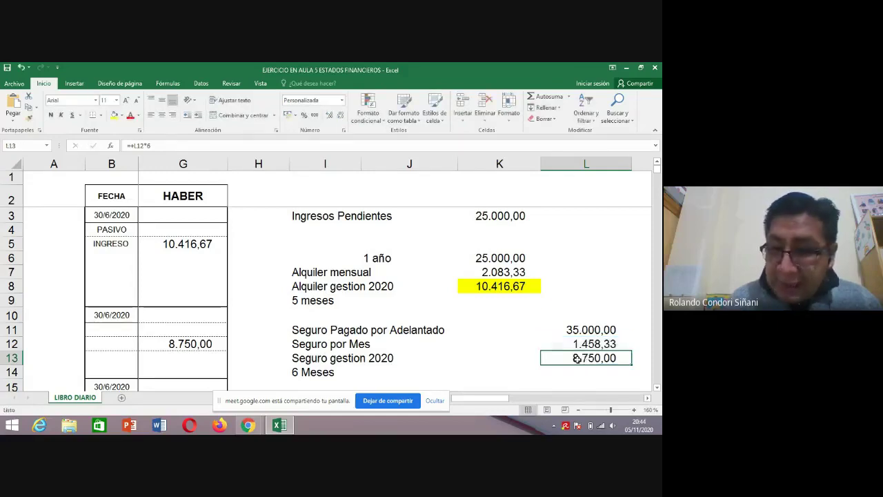
{"action": "left_click", "coordinate": [317, 371]}
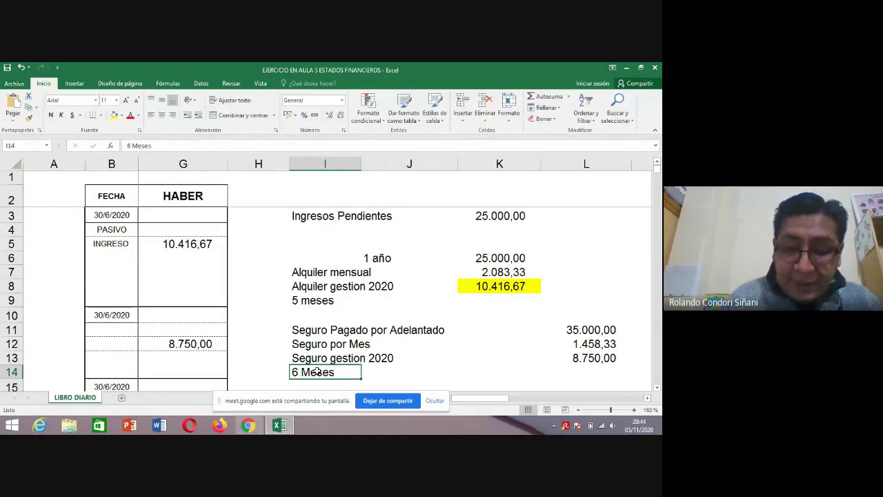
Step: Label the second journal entry's accounts in column B: GASTO for Seguros Pagados and ACTIVO for Seguros Pagados por Adelantado
{"action": "key", "text": "Up"}
{"action": "key", "text": "Left"}
{"action": "key", "text": "Left"}
{"action": "key", "text": "Left"}
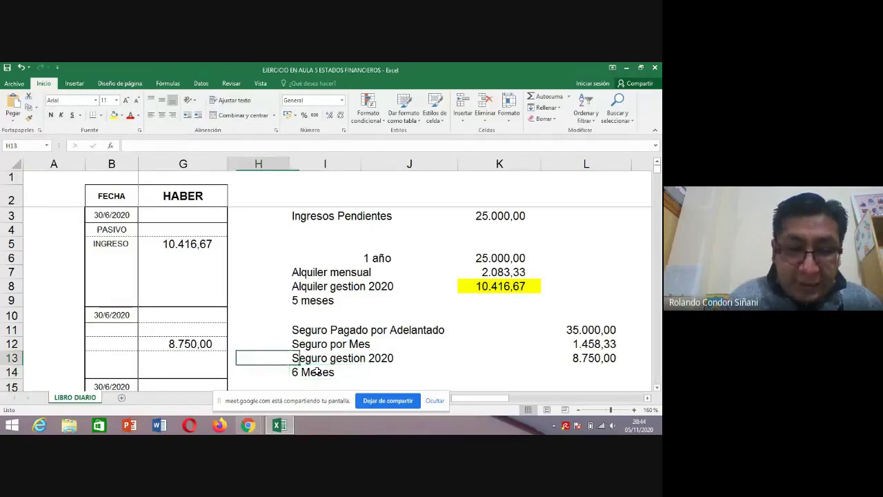
{"action": "key", "text": "Left"}
{"action": "key", "text": "Left"}
{"action": "key", "text": "Left"}
{"action": "key", "text": "Up"}
{"action": "key", "text": "Up"}
{"action": "key", "text": "Left"}
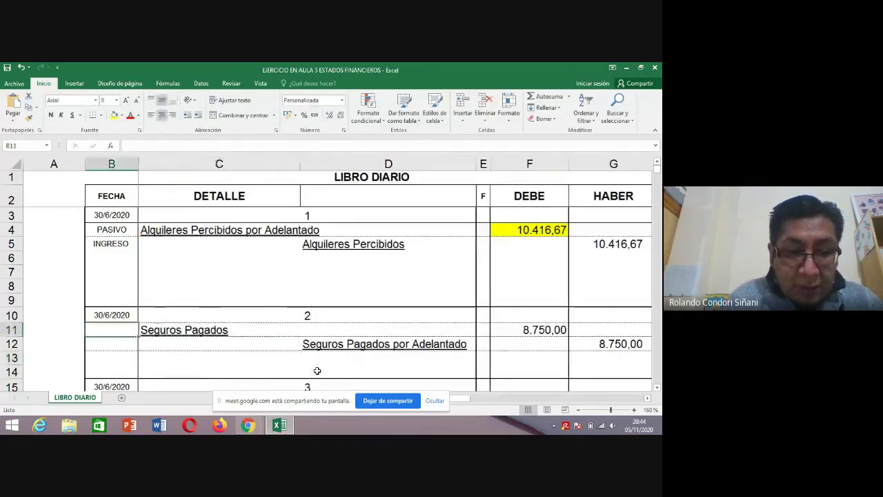
{"action": "type", "text": "GASTOS"}
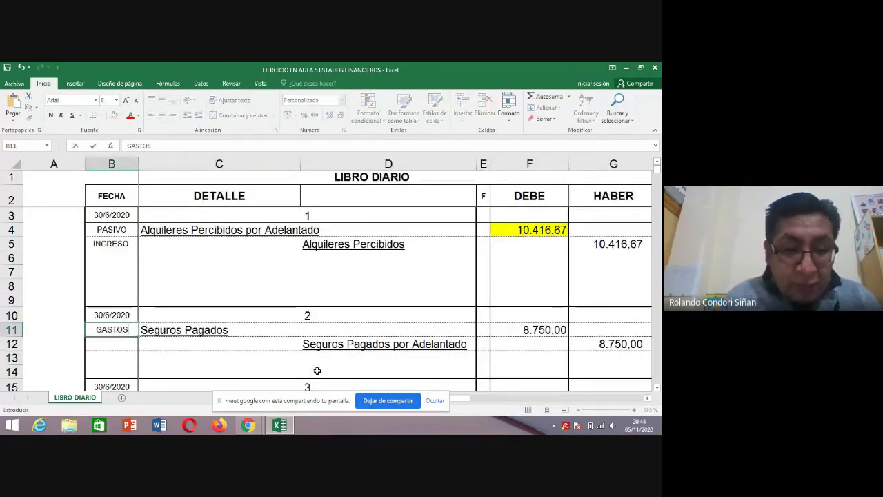
{"action": "key", "text": "BackSpace"}
{"action": "key", "text": "Return"}
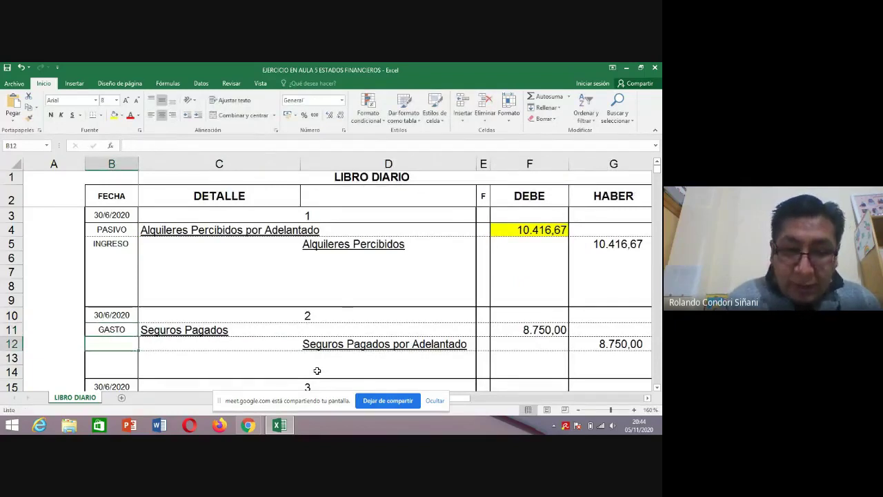
{"action": "type", "text": "ACTIVO"}
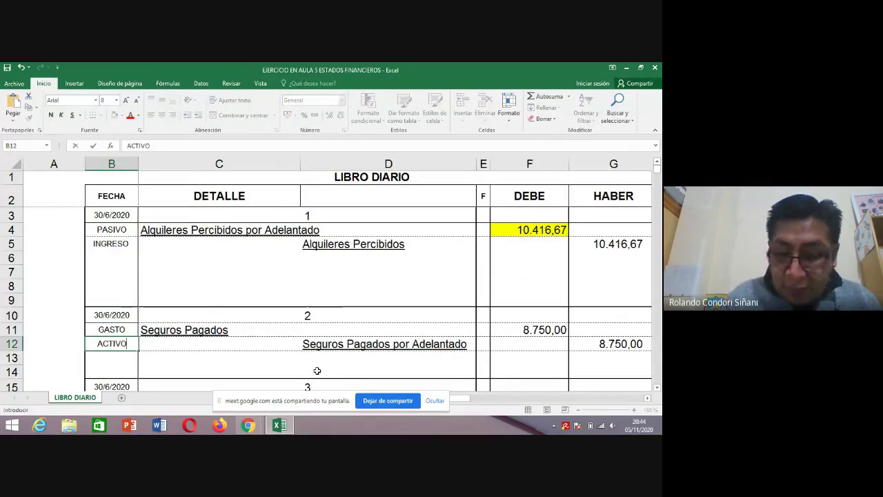
{"action": "key", "text": "Return"}
Step: Fill the HABER amount of Seguros Pagados por Adelantado in G12 with yellow
{"action": "key", "text": "Right"}
{"action": "key", "text": "Right"}
{"action": "key", "text": "Up"}
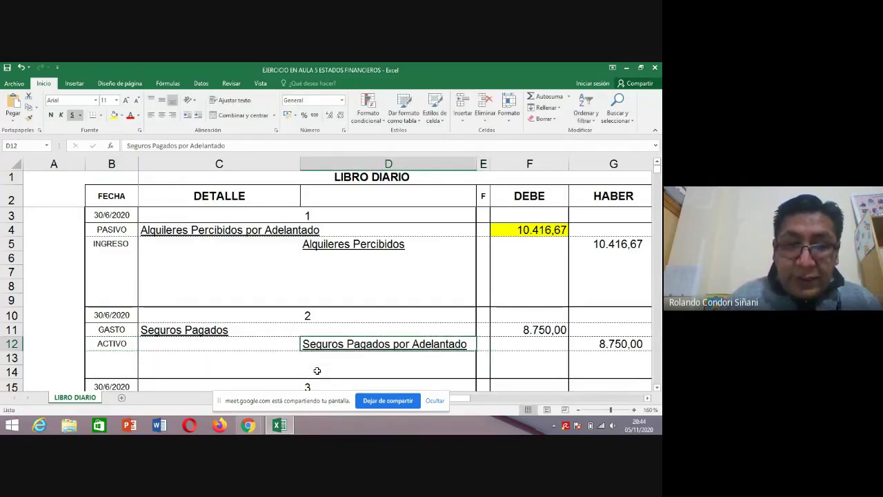
{"action": "key", "text": "Right"}
{"action": "key", "text": "Right"}
{"action": "key", "text": "Right"}
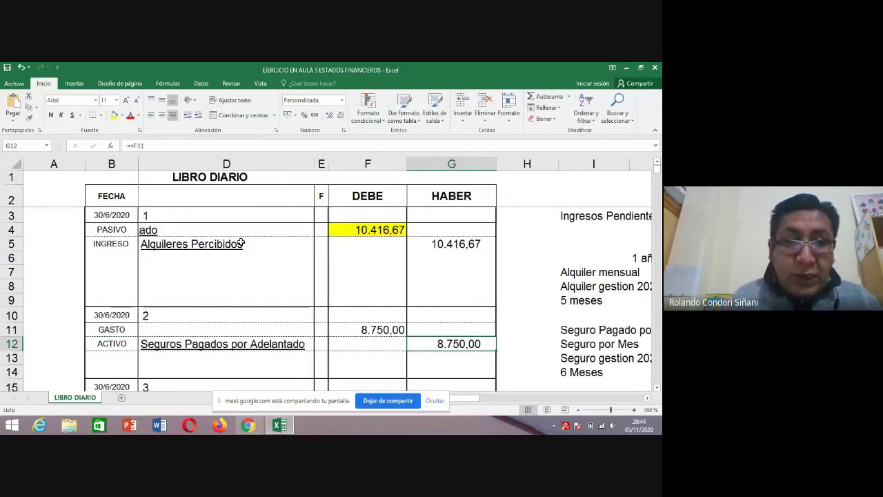
{"action": "left_click", "coordinate": [114, 115]}
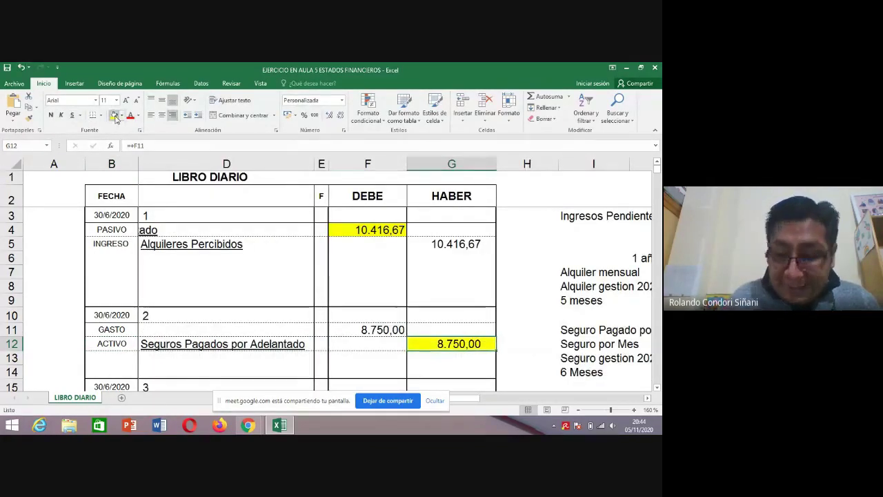
Step: Compare the insurance calculation in column L with the highlighted HABER amount in G12
{"action": "key", "text": "Right"}
{"action": "key", "text": "Right"}
{"action": "key", "text": "Right"}
{"action": "key", "text": "Right"}
{"action": "key", "text": "Right"}
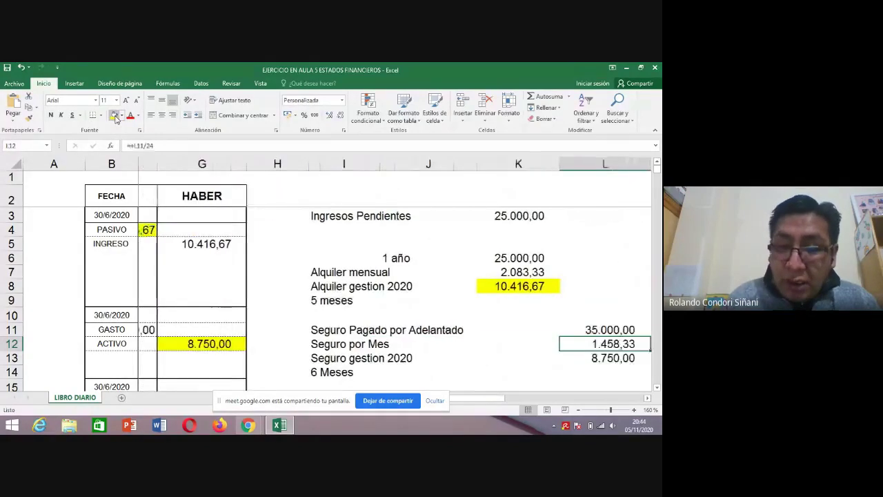
{"action": "key", "text": "Left"}
{"action": "key", "text": "Left"}
{"action": "key", "text": "Left"}
{"action": "key", "text": "Left"}
{"action": "key", "text": "Left"}
{"action": "key", "text": "Left"}
{"action": "key", "text": "Left"}
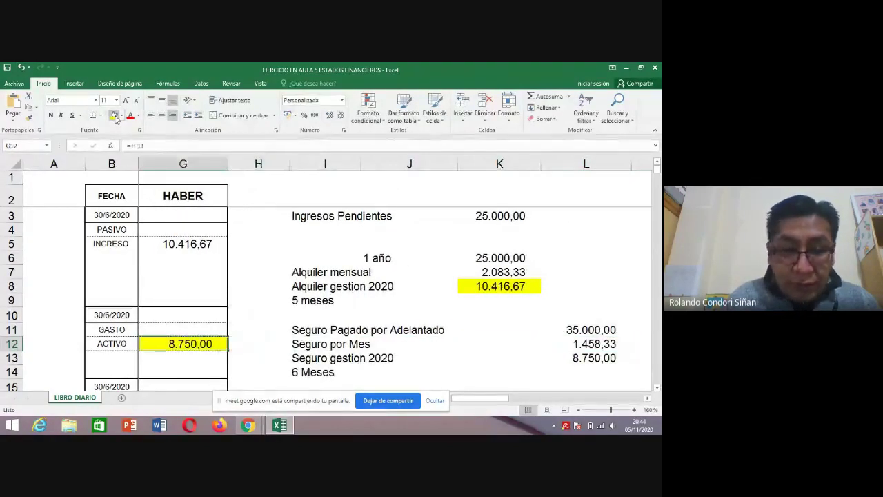
Step: Review the GASTO label and the Seguros Pagados line of the second journal entry
{"action": "key", "text": "Left"}
{"action": "key", "text": "Left"}
{"action": "key", "text": "Up"}
{"action": "key", "text": "Down"}
{"action": "key", "text": "Right"}
{"action": "key", "text": "Up"}
{"action": "key", "text": "Left"}
{"action": "key", "text": "Left"}
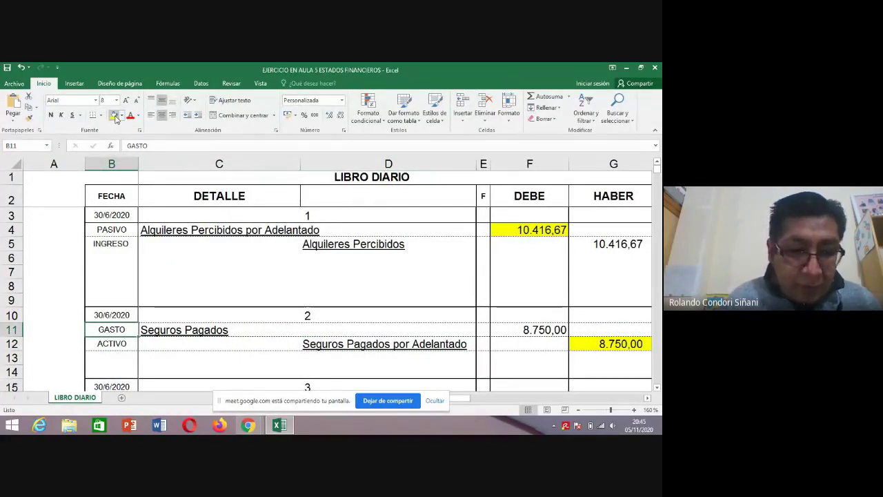
{"action": "key", "text": "Right"}
{"action": "key", "text": "Right"}
{"action": "key", "text": "Right"}
{"action": "key", "text": "Right"}
{"action": "key", "text": "Right"}
{"action": "key", "text": "Right"}
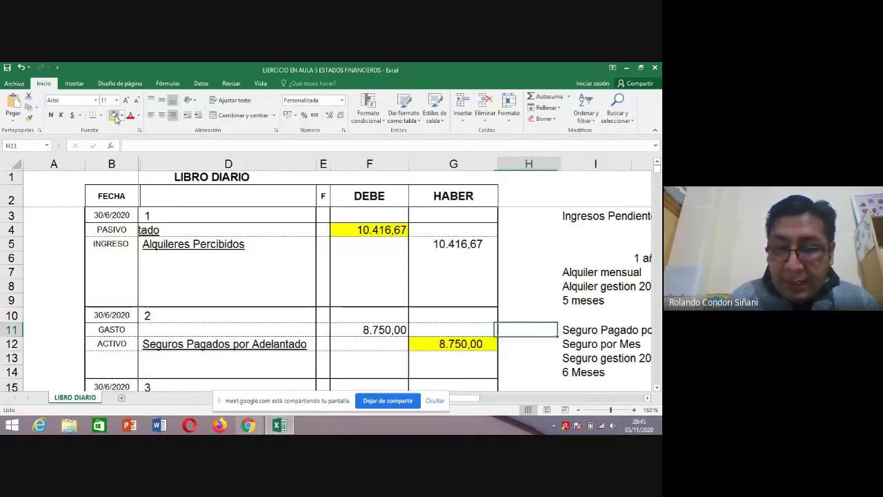
Step: Check the basic services item 3 in the browser's exercise statement, then return to the Servicios Basicos section in Excel
{"action": "key", "text": "Right"}
{"action": "key", "text": "Down"}
{"action": "key", "text": "Down"}
{"action": "key", "text": "Down"}
{"action": "key", "text": "alt+Tab"}
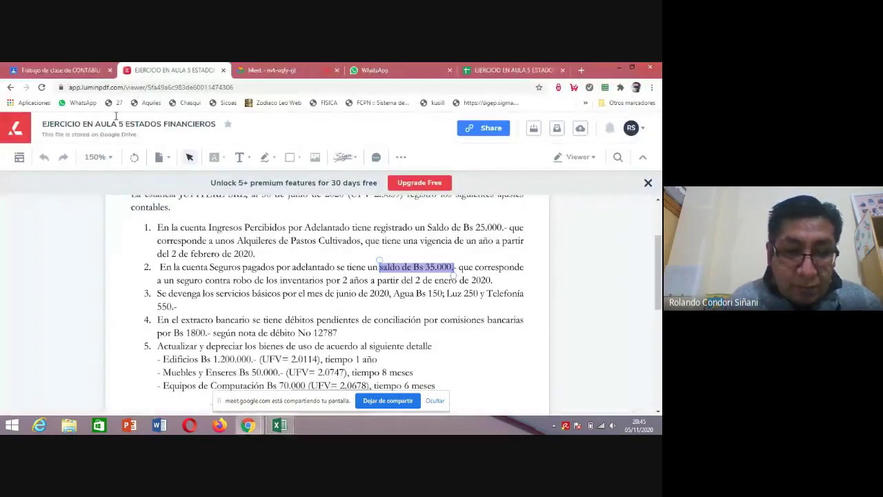
{"action": "scroll", "coordinate": [207, 276], "scroll_direction": "down", "scroll_amount": 2}
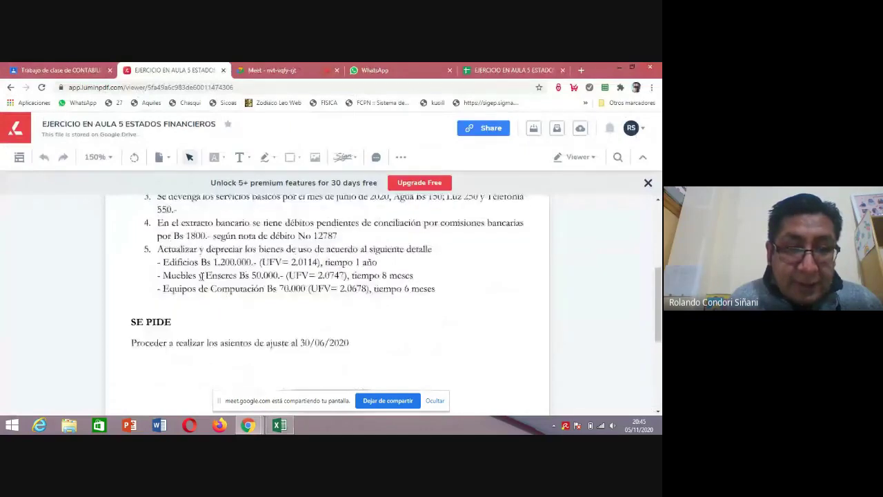
{"action": "scroll", "coordinate": [201, 275], "scroll_direction": "up", "scroll_amount": 1}
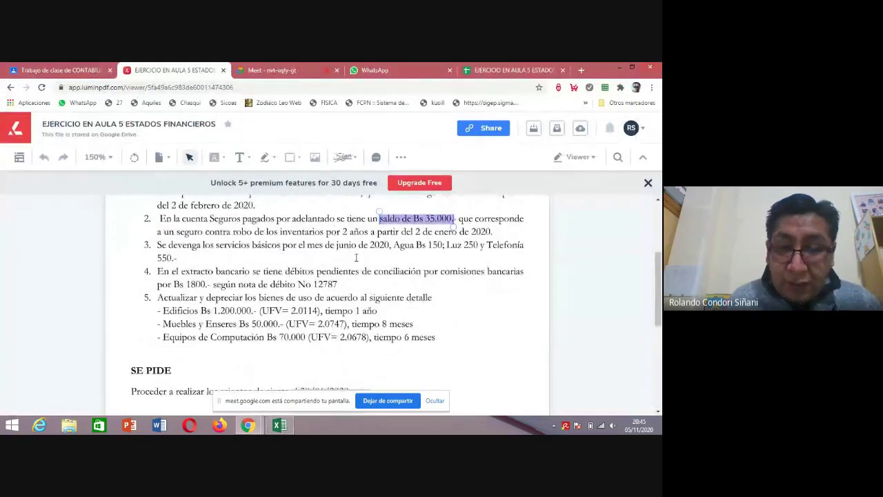
{"action": "key", "text": "alt+Tab"}
{"action": "scroll", "coordinate": [597, 342], "scroll_direction": "down", "scroll_amount": 1}
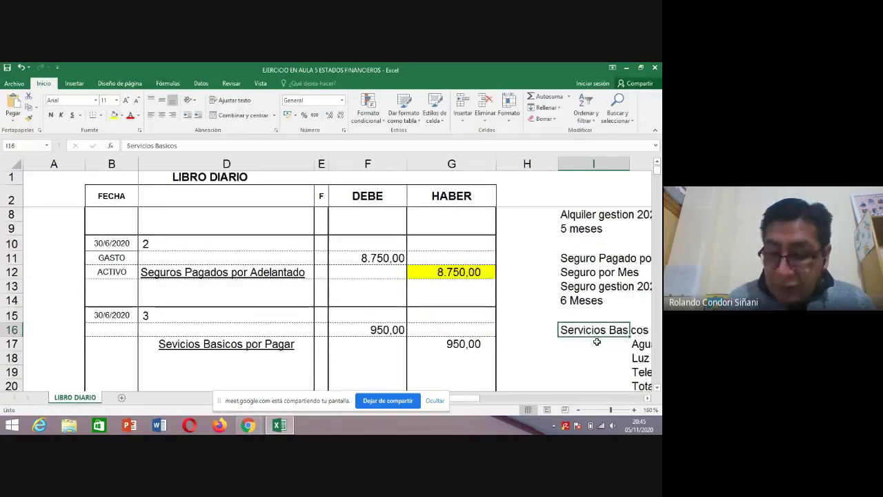
Step: Review the Agua, Luz and Telefonia amounts and the total formula in K20
{"action": "scroll", "coordinate": [597, 342], "scroll_direction": "right", "scroll_amount": 3}
{"action": "key", "text": "Down"}
{"action": "key", "text": "Up"}
{"action": "key", "text": "Right"}
{"action": "key", "text": "Down"}
{"action": "key", "text": "Right"}
{"action": "key", "text": "Down"}
{"action": "key", "text": "Down"}
{"action": "key", "text": "Down"}
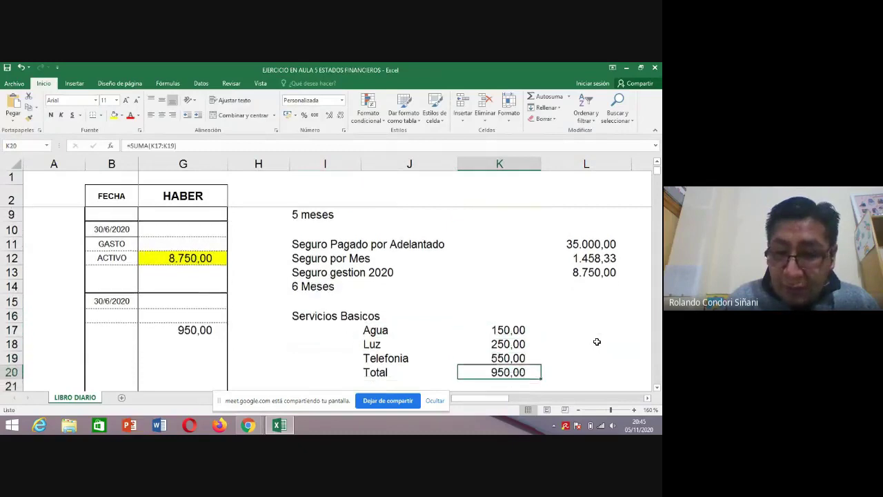
Step: Label the third journal entry's accounts in column B: GASTO for Servicios Basicos and PASIVO for the basic services payable
{"action": "scroll", "coordinate": [597, 341], "scroll_direction": "down", "scroll_amount": 1}
{"action": "key", "text": "Left"}
{"action": "key", "text": "Left"}
{"action": "key", "text": "Left"}
{"action": "key", "text": "Left"}
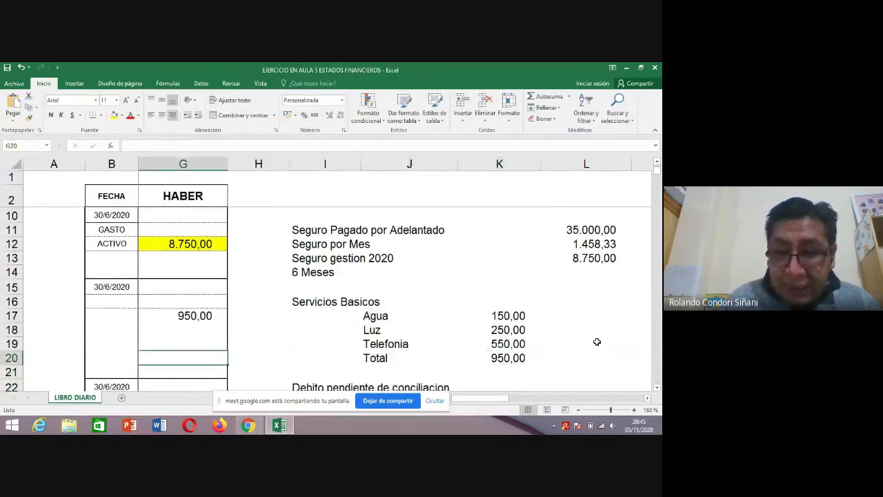
{"action": "key", "text": "Left"}
{"action": "key", "text": "Left"}
{"action": "key", "text": "Left"}
{"action": "key", "text": "Left"}
{"action": "key", "text": "Left"}
{"action": "key", "text": "Up"}
{"action": "key", "text": "Up"}
{"action": "key", "text": "Up"}
{"action": "key", "text": "Up"}
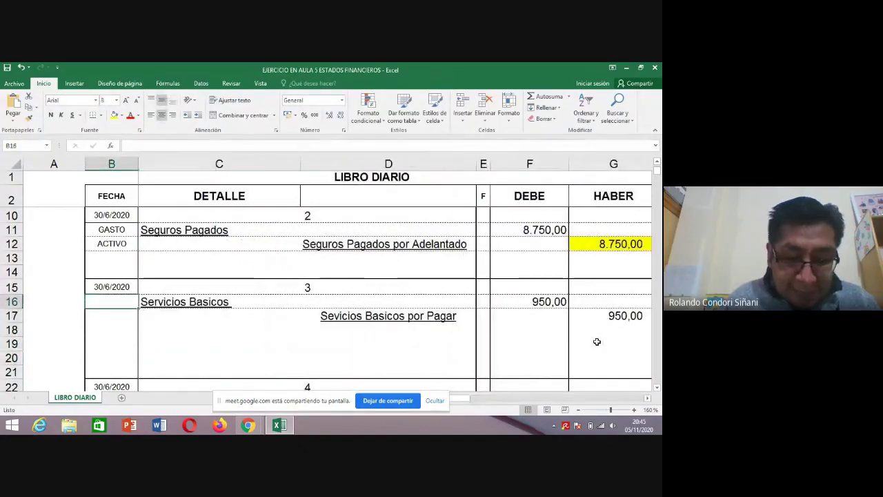
{"action": "type", "text": "GASTO"}
{"action": "key", "text": "Return"}
{"action": "type", "text": "PASIVO"}
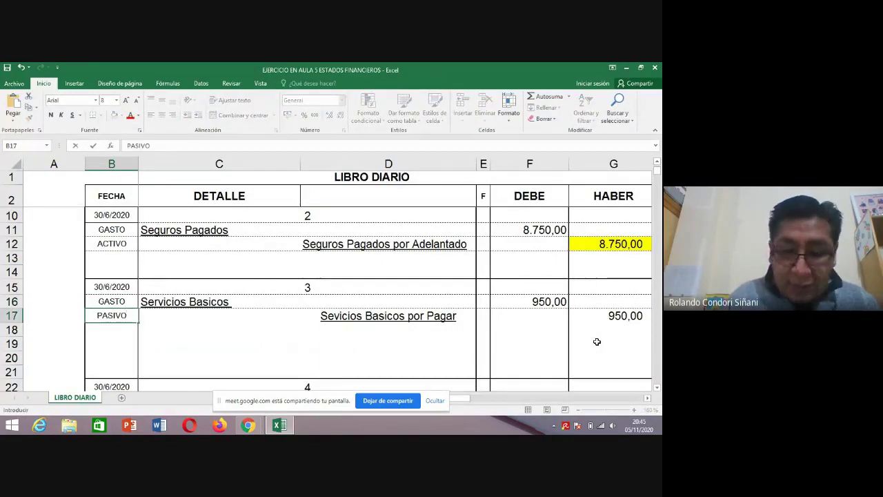
{"action": "key", "text": "Up"}
Step: Review the third entry's basic services payable line and the formula of its HABER amount in G17
{"action": "key", "text": "Right"}
{"action": "key", "text": "Down"}
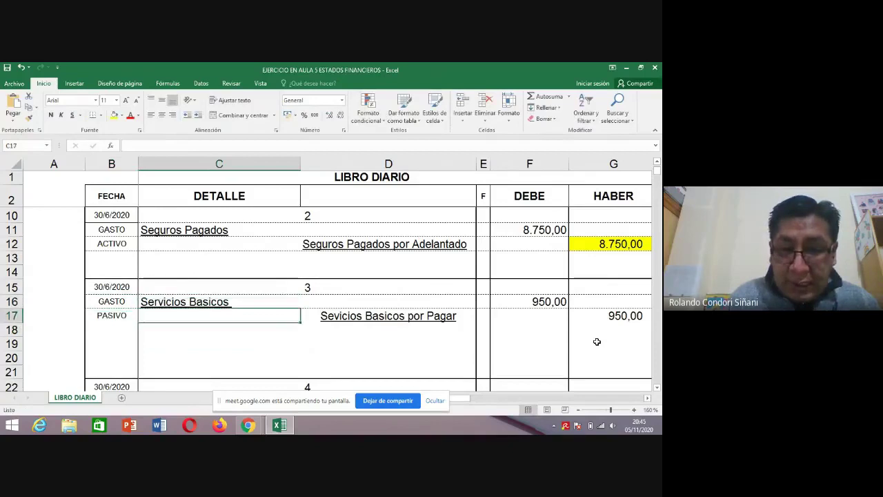
{"action": "key", "text": "Right"}
{"action": "key", "text": "Right"}
{"action": "key", "text": "Right"}
{"action": "key", "text": "Right"}
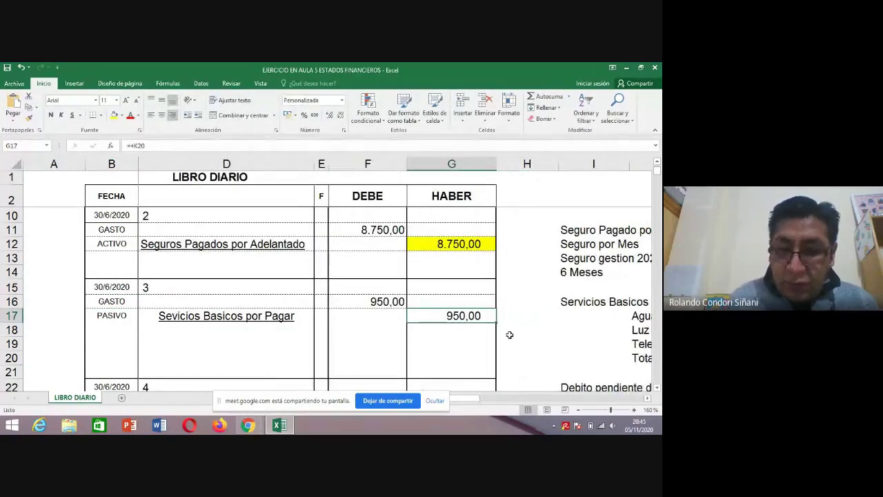
Step: Fill the Servicios Basicos total in K20 with yellow
{"action": "key", "text": "Right"}
{"action": "key", "text": "Right"}
{"action": "key", "text": "Right"}
{"action": "key", "text": "Right"}
{"action": "key", "text": "Down"}
{"action": "key", "text": "Down"}
{"action": "key", "text": "Down"}
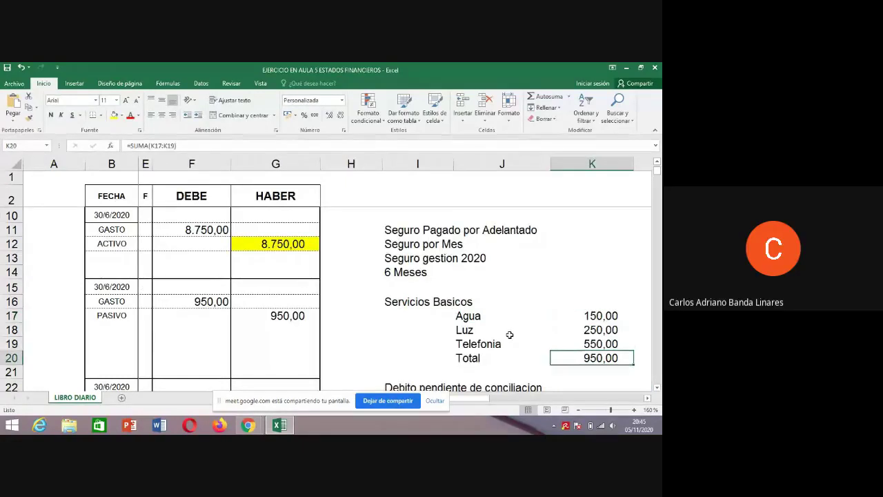
{"action": "left_click", "coordinate": [114, 116]}
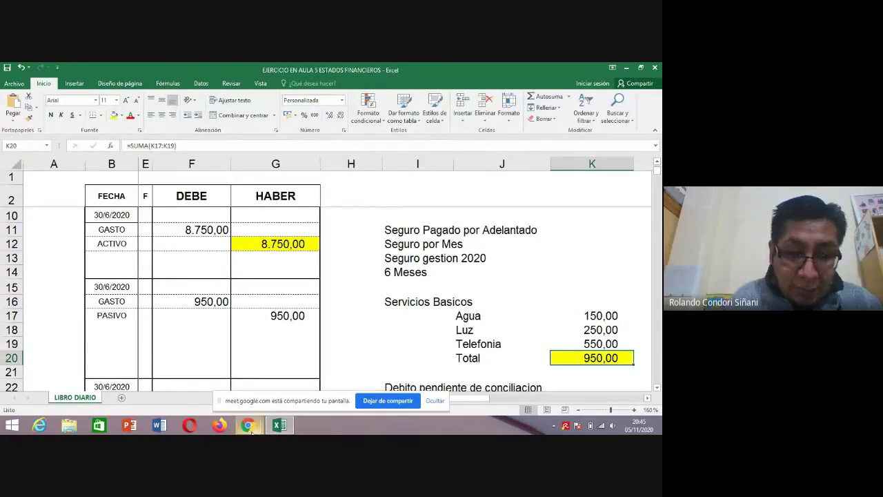
Step: Switch to the Google Meet call, admit the waiting participant, and mute the participant whose microphone is active
{"action": "mouse_move", "coordinate": [241, 430]}
{"action": "left_click", "coordinate": [196, 376]}
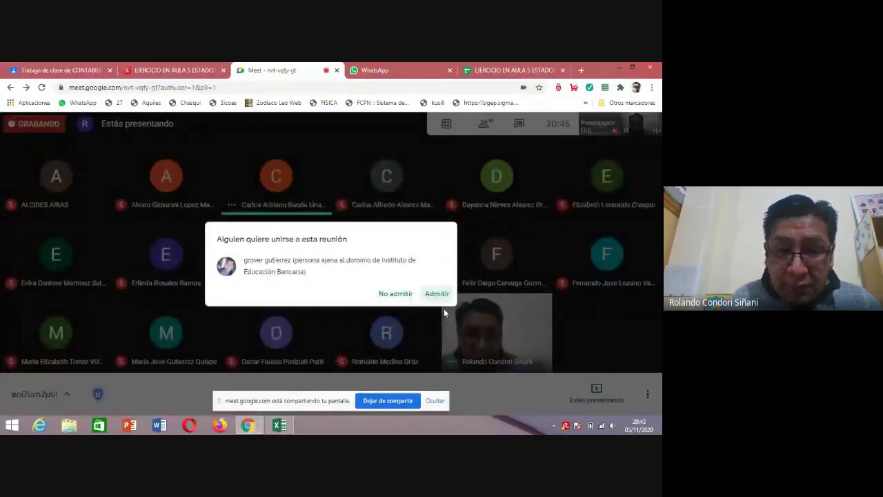
{"action": "left_click", "coordinate": [436, 293]}
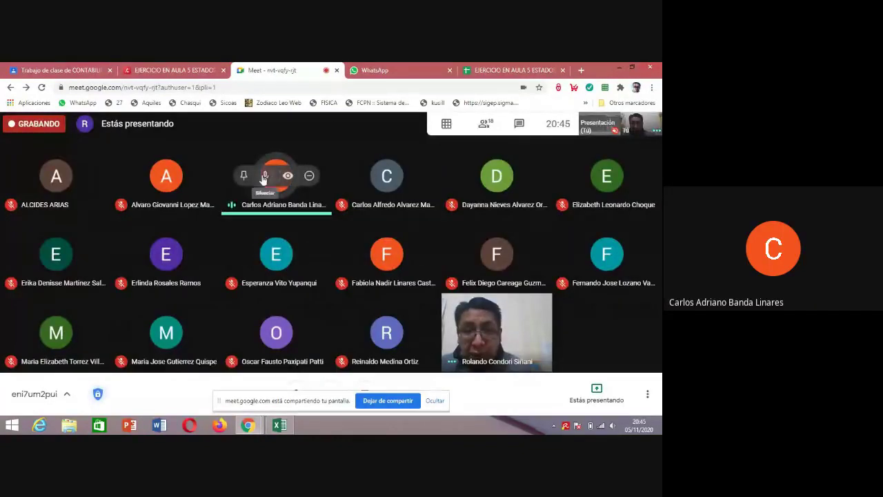
{"action": "left_click", "coordinate": [259, 181]}
{"action": "left_click", "coordinate": [384, 291]}
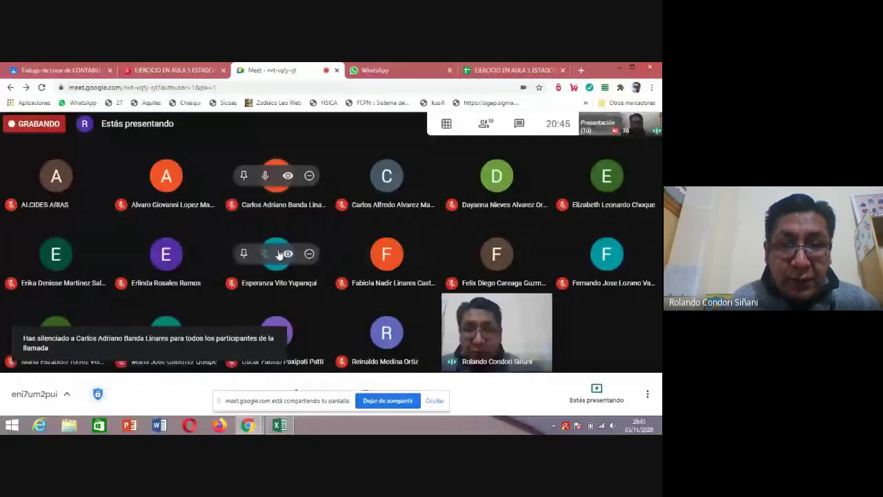
Step: Return to Excel and go through the Servicios Basicos amounts down to the highlighted total in K20
{"action": "key", "text": "alt+Tab"}
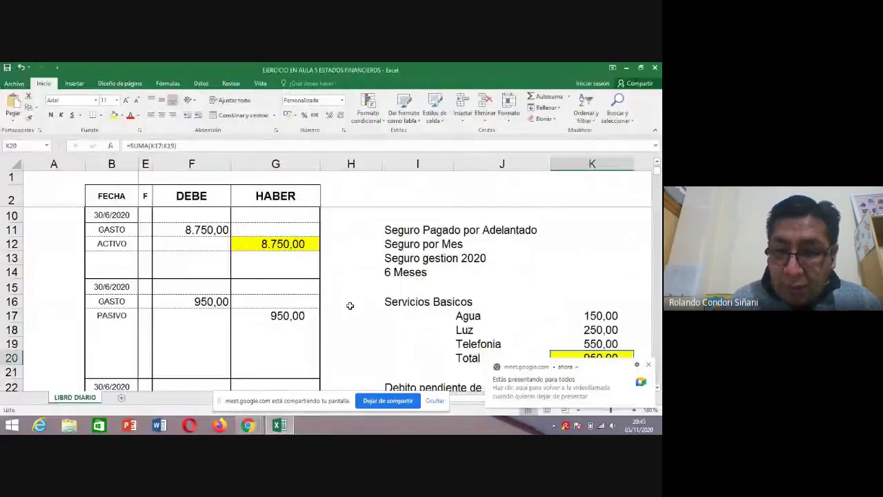
{"action": "key", "text": "Up"}
{"action": "key", "text": "Up"}
{"action": "key", "text": "Up"}
{"action": "key", "text": "Up"}
{"action": "key", "text": "Down"}
{"action": "key", "text": "Down"}
{"action": "key", "text": "Down"}
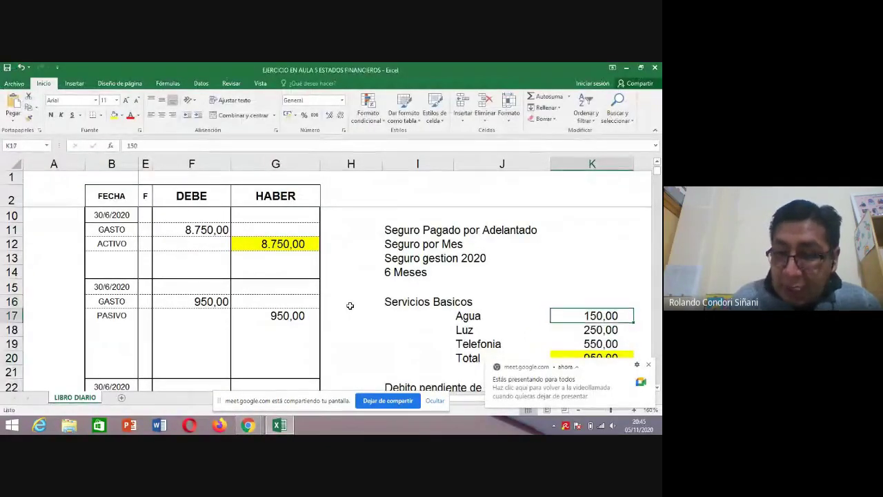
{"action": "key", "text": "Down"}
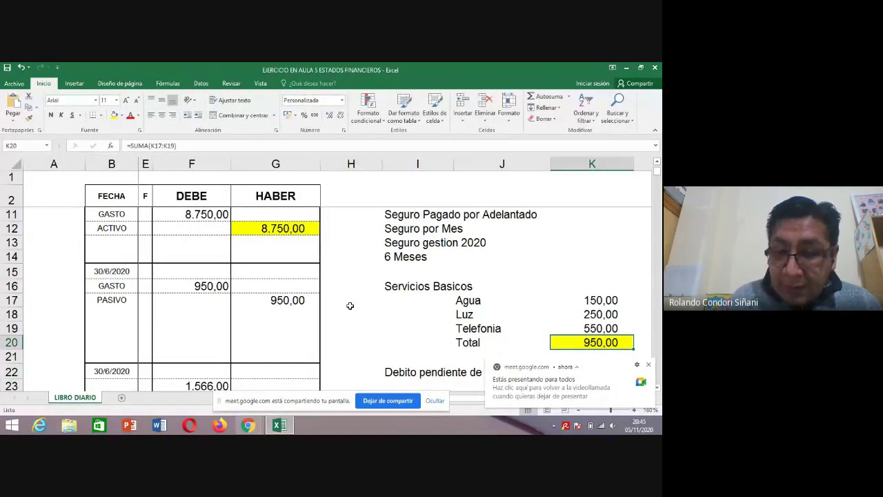
Step: Go back to the third journal entry and review its Servicios Basicos expense line in row 16
{"action": "key", "text": "Left"}
{"action": "key", "text": "Left"}
{"action": "key", "text": "Left"}
{"action": "key", "text": "Left"}
{"action": "key", "text": "Left"}
{"action": "key", "text": "Left"}
{"action": "key", "text": "Left"}
{"action": "key", "text": "Left"}
{"action": "key", "text": "Left"}
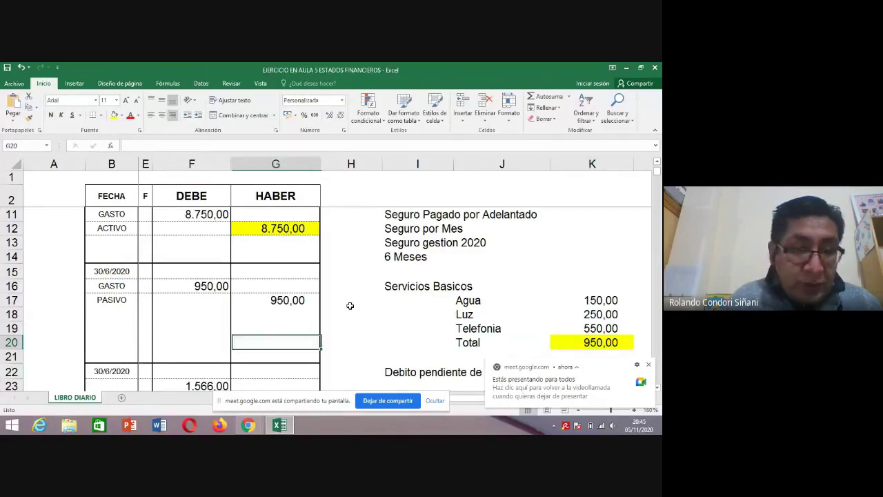
{"action": "key", "text": "Up"}
{"action": "key", "text": "Up"}
{"action": "key", "text": "Up"}
{"action": "key", "text": "Up"}
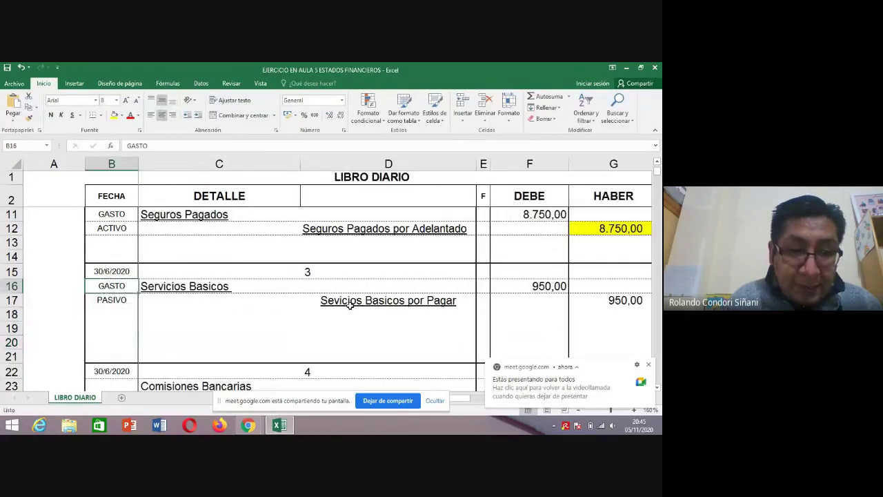
{"action": "key", "text": "Right"}
{"action": "key", "text": "Right"}
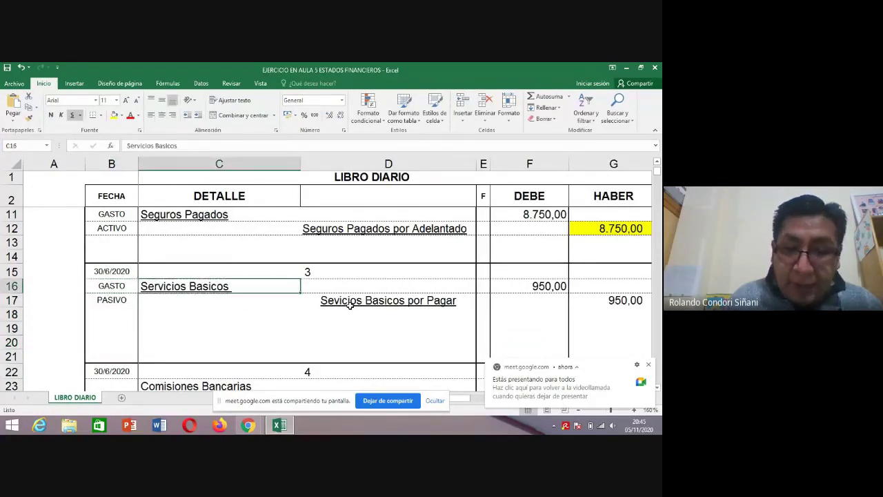
Step: Review the third entry's payable line in row 17 from its PASIVO label to the HABER amount in G17
{"action": "key", "text": "Down"}
{"action": "key", "text": "Left"}
{"action": "key", "text": "Right"}
{"action": "key", "text": "Right"}
{"action": "key", "text": "Right"}
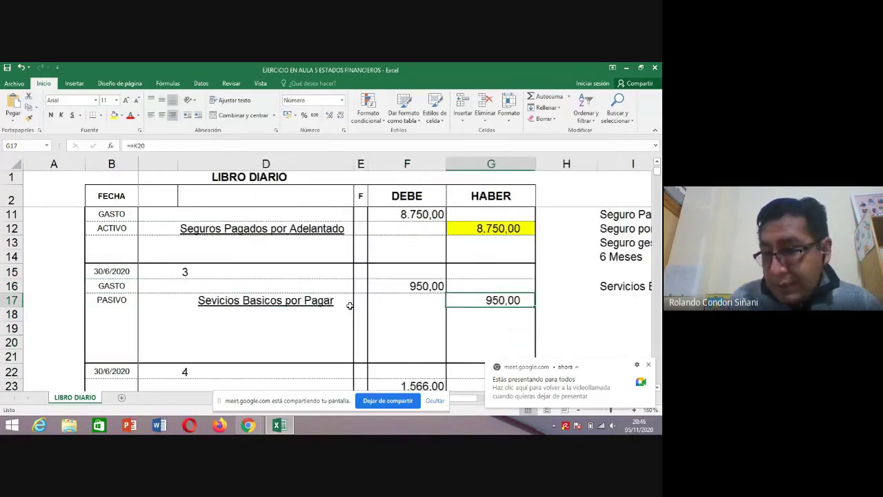
Step: Go through the Agua, Luz and Telefonia amounts and their total in K17:K20
{"action": "key", "text": "Right"}
{"action": "key", "text": "Right"}
{"action": "key", "text": "Right"}
{"action": "key", "text": "Right"}
{"action": "key", "text": "Down"}
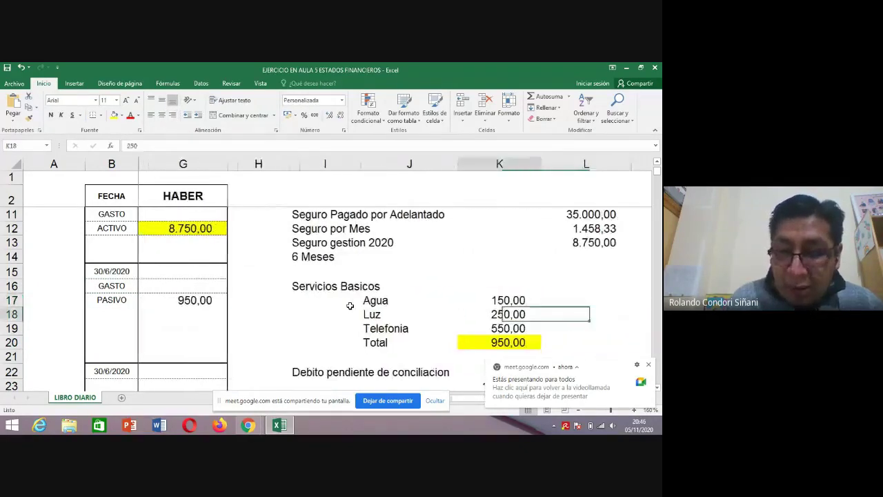
{"action": "key", "text": "Left"}
{"action": "key", "text": "Down"}
{"action": "key", "text": "Down"}
{"action": "key", "text": "Down"}
{"action": "key", "text": "Right"}
{"action": "key", "text": "Up"}
{"action": "key", "text": "Up"}
{"action": "key", "text": "Up"}
{"action": "key", "text": "Down"}
{"action": "key", "text": "Up"}
{"action": "key", "text": "Up"}
{"action": "key", "text": "Down"}
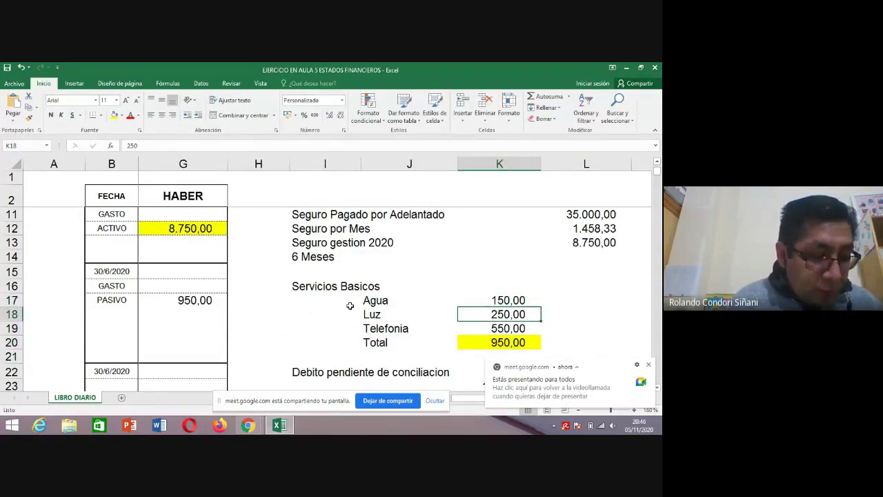
{"action": "key", "text": "Down"}
{"action": "key", "text": "Down"}
{"action": "key", "text": "Up"}
{"action": "key", "text": "Up"}
{"action": "key", "text": "Up"}
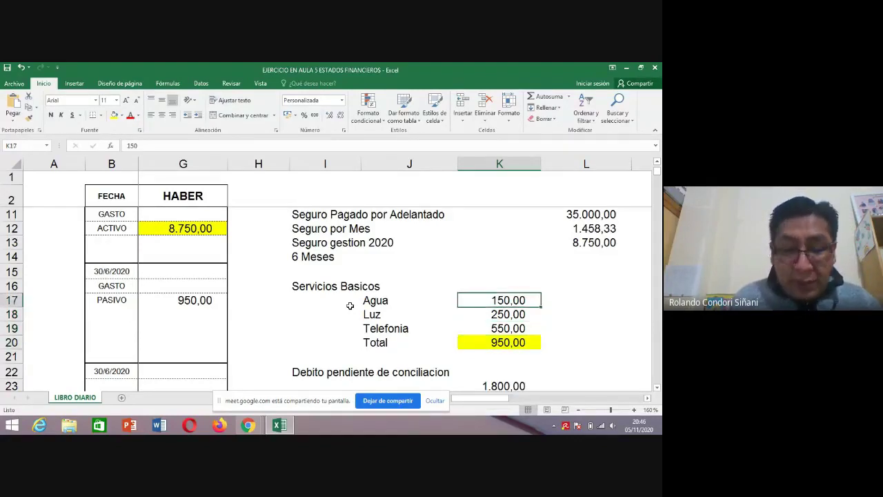
Step: Select K17:K19 to check the combined amount of the three services, and look again at Agua and Luz
{"action": "key", "text": "shift+Down"}
{"action": "key", "text": "shift+Down"}
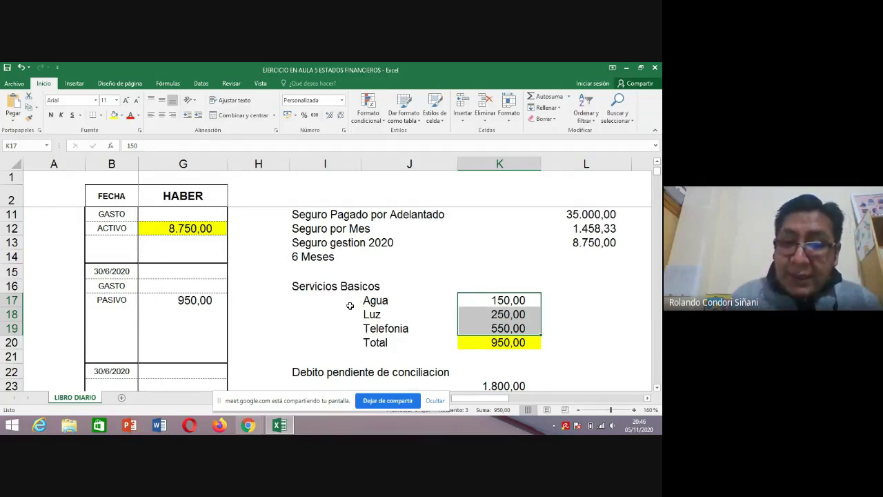
{"action": "key", "text": "shift+Up"}
{"action": "key", "text": "shift+Up"}
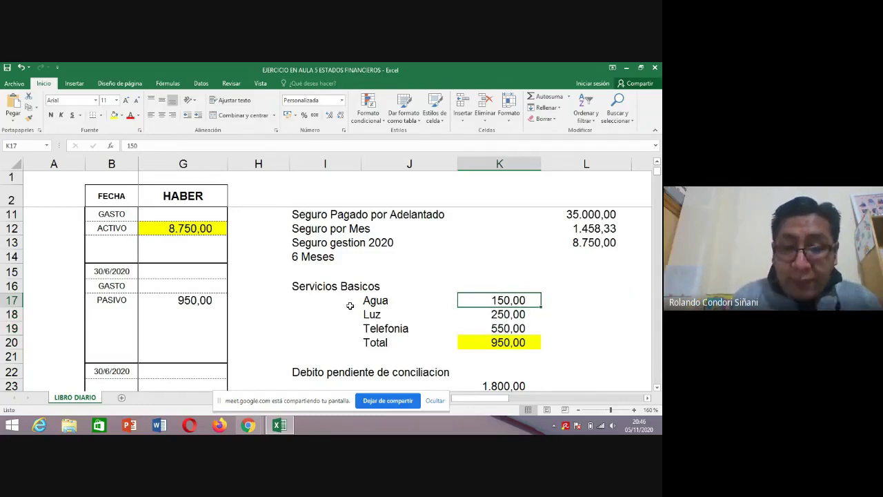
{"action": "key", "text": "Down"}
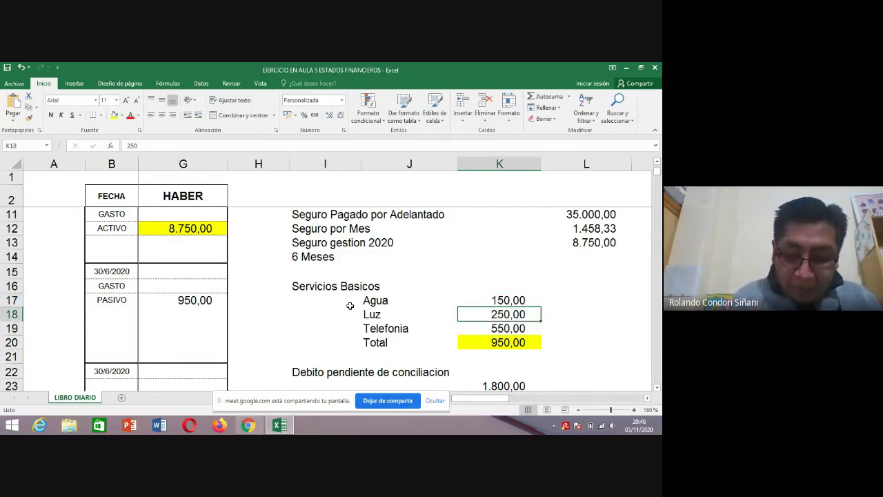
{"action": "key", "text": "Up"}
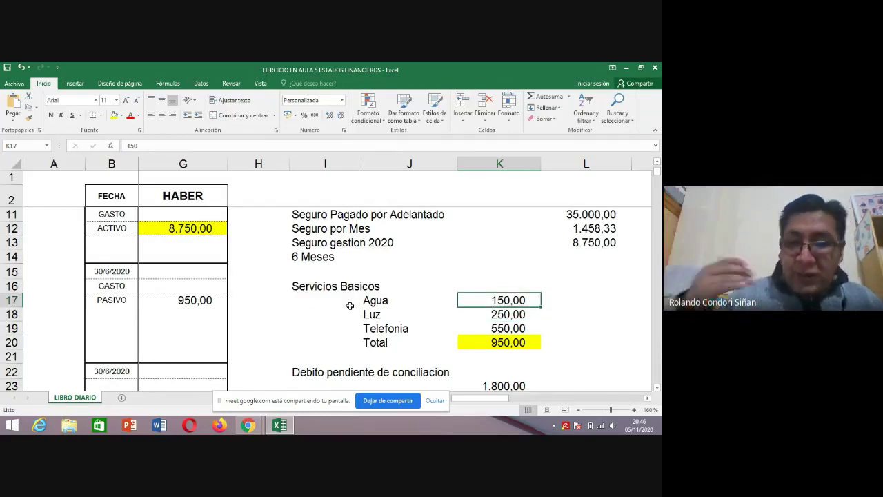
{"action": "key", "text": "Down"}
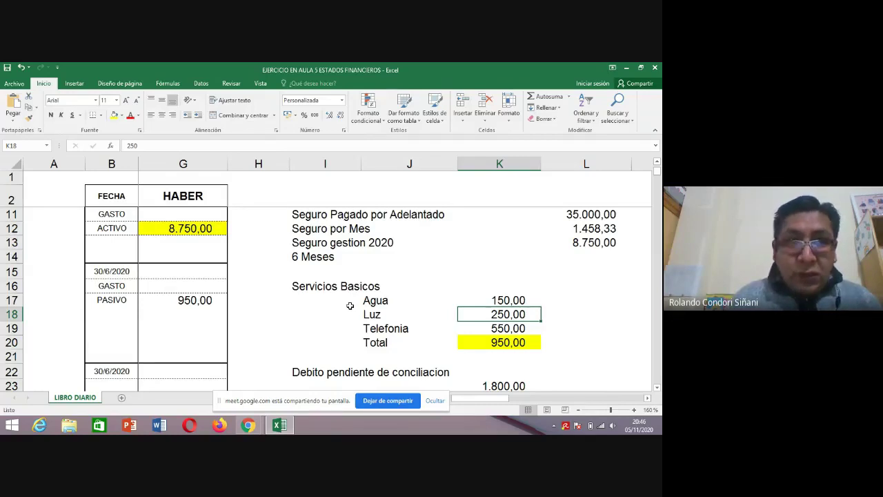
{"action": "key", "text": "Up"}
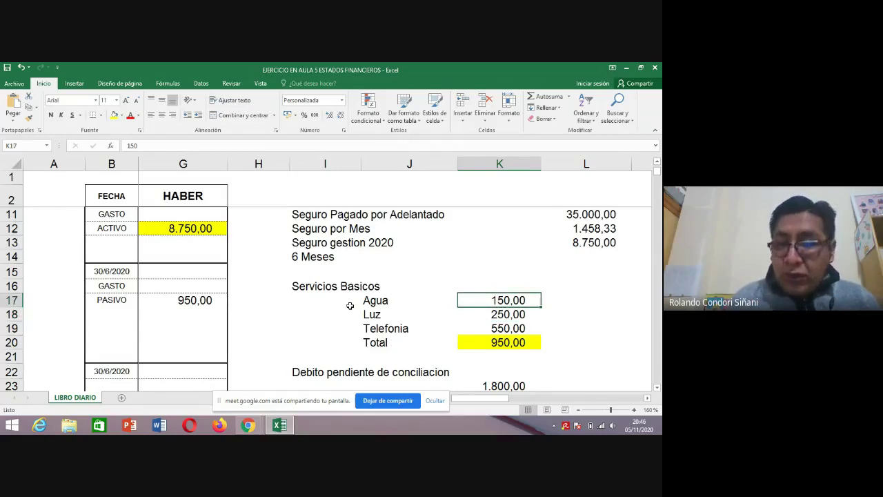
Step: Return to the journal and examine the services payable account in D17
{"action": "key", "text": "Down"}
{"action": "key", "text": "Left"}
{"action": "key", "text": "Left"}
{"action": "key", "text": "Left"}
{"action": "key", "text": "Left"}
{"action": "key", "text": "Left"}
{"action": "key", "text": "Left"}
{"action": "key", "text": "Left"}
{"action": "key", "text": "Left"}
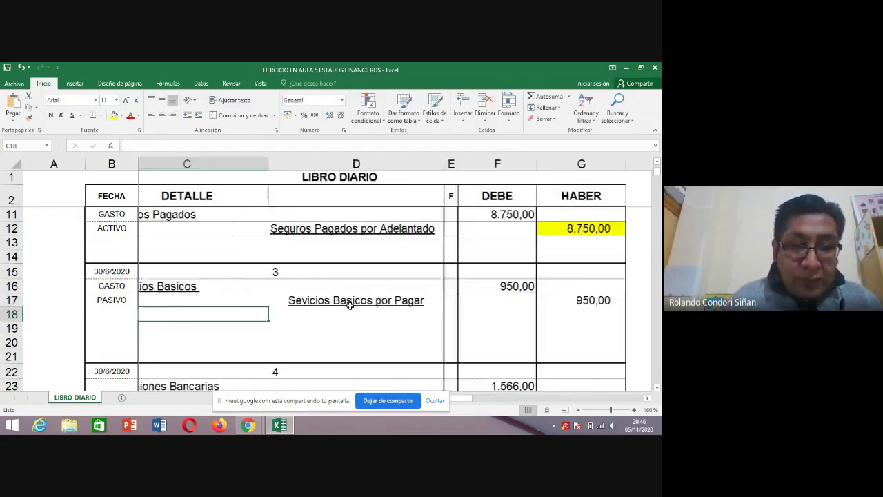
{"action": "key", "text": "Up"}
{"action": "key", "text": "Right"}
{"action": "key", "text": "Right"}
{"action": "key", "text": "Right"}
{"action": "key", "text": "Left"}
{"action": "key", "text": "Left"}
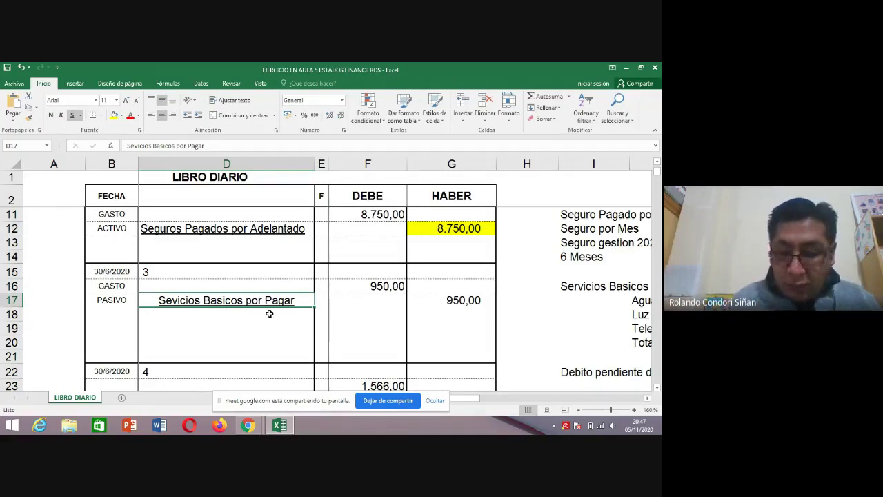
Step: Compare the third entry's payable line in row 17 with the Agua line of the services breakdown
{"action": "key", "text": "Right"}
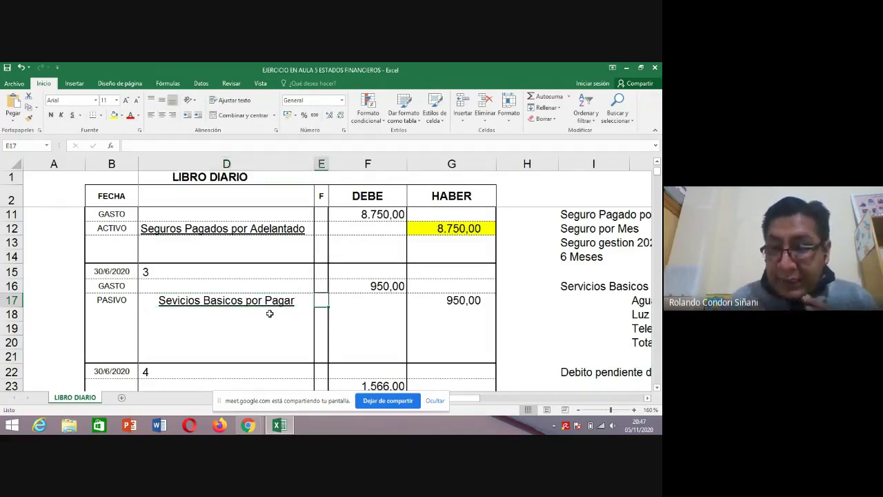
{"action": "key", "text": "Right"}
{"action": "key", "text": "Right"}
{"action": "key", "text": "Right"}
{"action": "key", "text": "Right"}
{"action": "key", "text": "Right"}
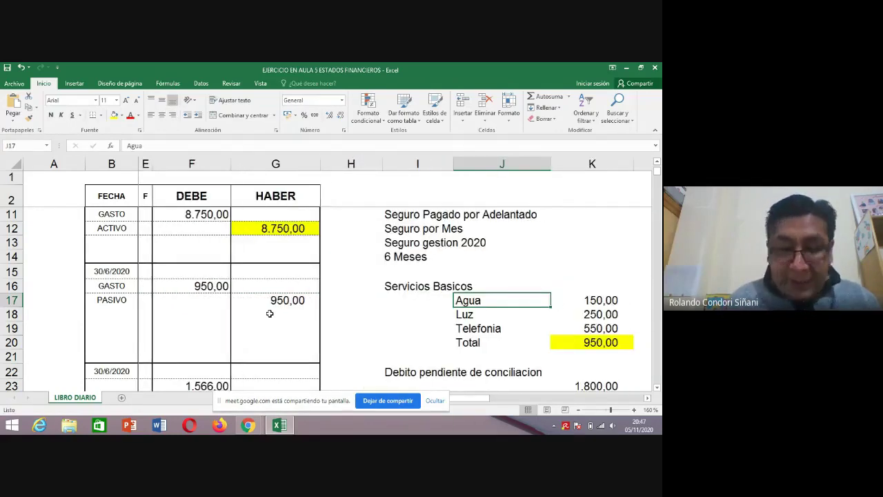
{"action": "key", "text": "Left"}
{"action": "key", "text": "Left"}
{"action": "key", "text": "Left"}
{"action": "key", "text": "Left"}
{"action": "key", "text": "Left"}
{"action": "key", "text": "Left"}
{"action": "key", "text": "Left"}
{"action": "key", "text": "Left"}
{"action": "key", "text": "Right"}
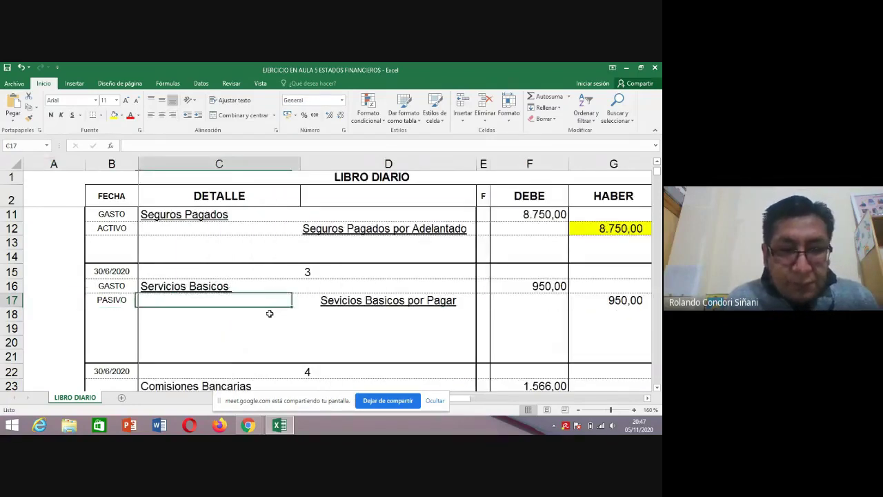
Step: Switch to the exercise PDF in the browser, read the bank commissions item, and return to the Excel workbook
{"action": "key", "text": "alt+Tab"}
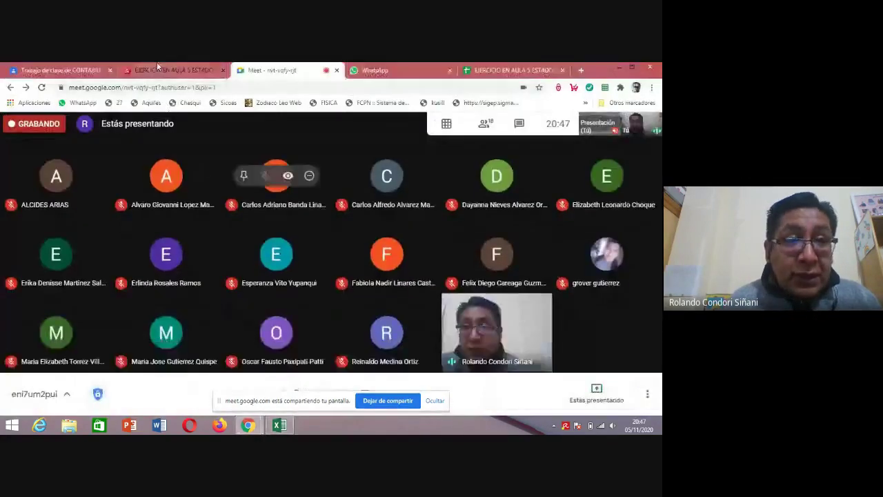
{"action": "left_click", "coordinate": [159, 69]}
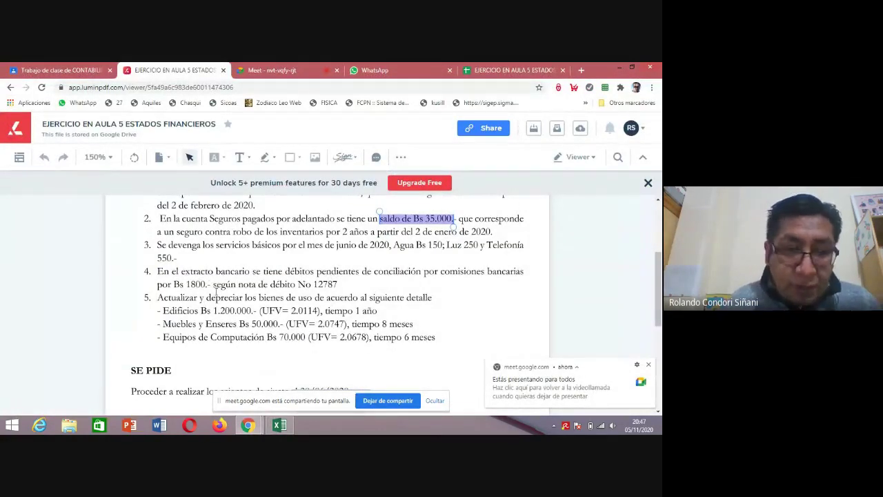
{"action": "key", "text": "alt+Tab"}
Step: Fill the Debito pendiente de conciliacion amount in K23 with yellow
{"action": "scroll", "coordinate": [359, 345], "scroll_direction": "down", "scroll_amount": 2}
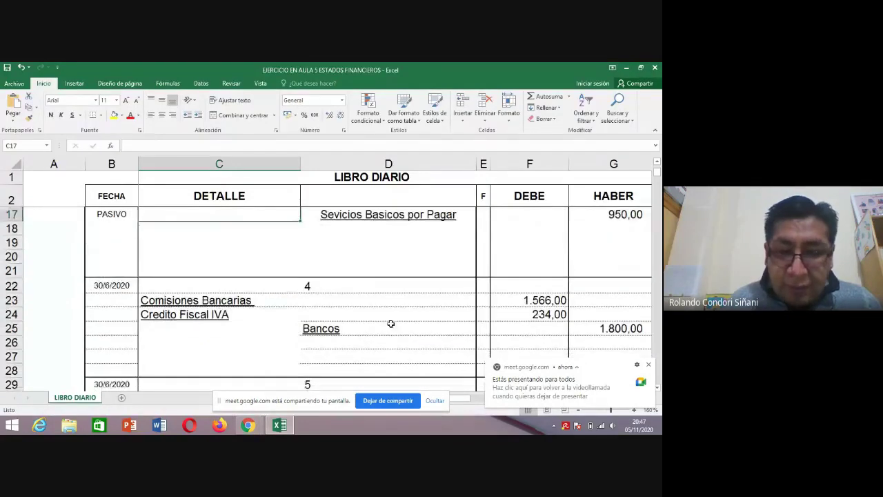
{"action": "left_click", "coordinate": [405, 301]}
{"action": "key", "text": "Right"}
{"action": "key", "text": "Right"}
{"action": "key", "text": "Right"}
{"action": "key", "text": "Right"}
{"action": "key", "text": "Right"}
{"action": "key", "text": "Right"}
{"action": "key", "text": "Right"}
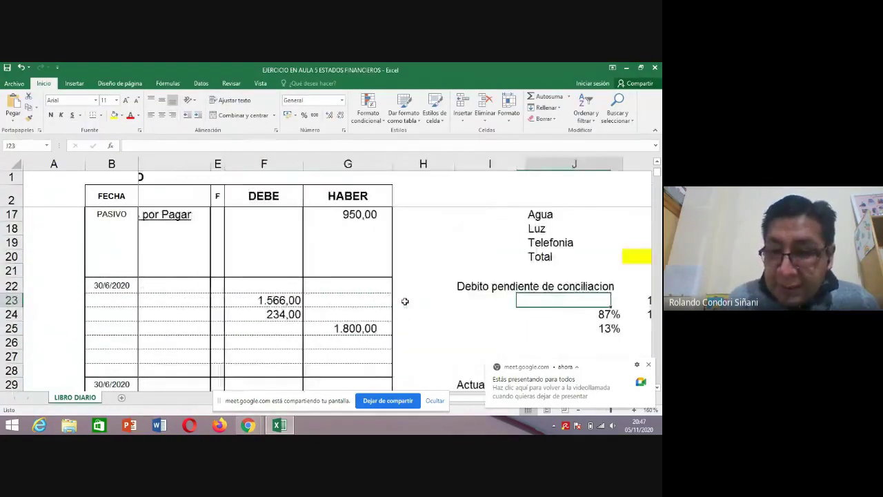
{"action": "key", "text": "Right"}
{"action": "key", "text": "Left"}
{"action": "key", "text": "Left"}
{"action": "key", "text": "Left"}
{"action": "key", "text": "Up"}
{"action": "key", "text": "Right"}
{"action": "key", "text": "Right"}
{"action": "key", "text": "Down"}
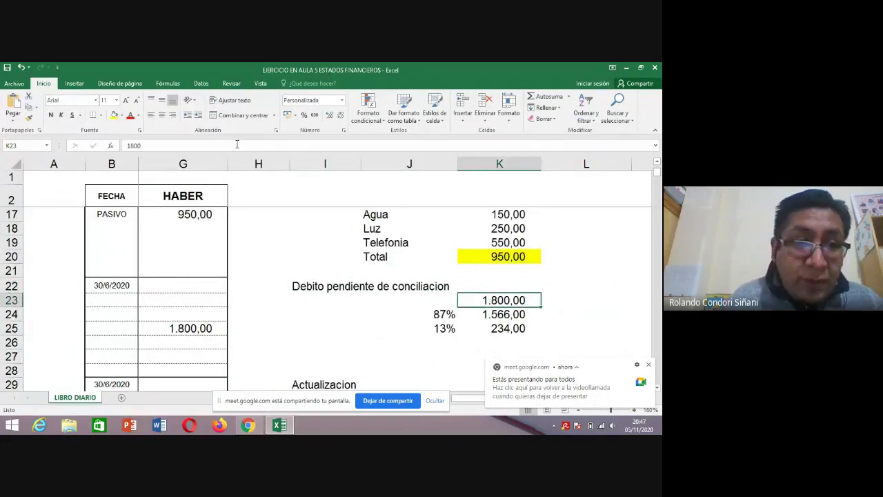
{"action": "left_click", "coordinate": [114, 116]}
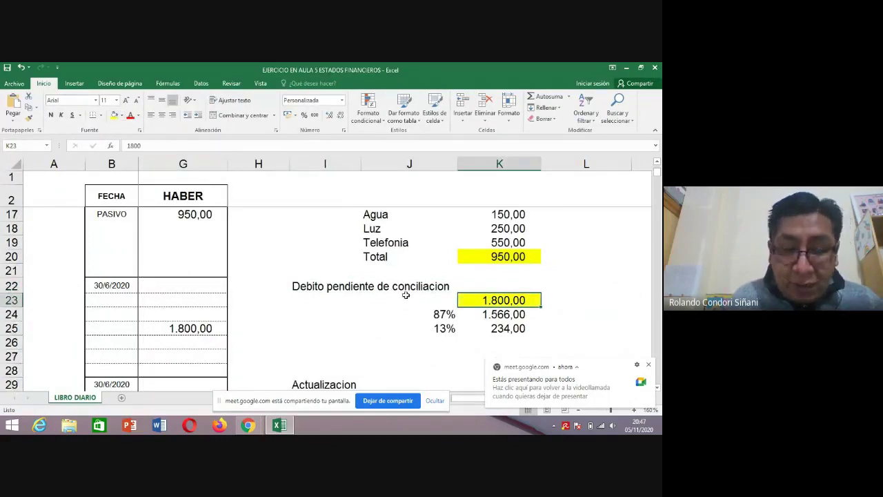
Step: Label the fourth entry's accounts in B23:B25 as GASTO for Comisiones Bancarias and ACTIVO for both Credito Fiscal IVA and Bancos
{"action": "key", "text": "Left"}
{"action": "key", "text": "Left"}
{"action": "key", "text": "Left"}
{"action": "key", "text": "Left"}
{"action": "key", "text": "Left"}
{"action": "key", "text": "Left"}
{"action": "key", "text": "Left"}
{"action": "key", "text": "Left"}
{"action": "key", "text": "Left"}
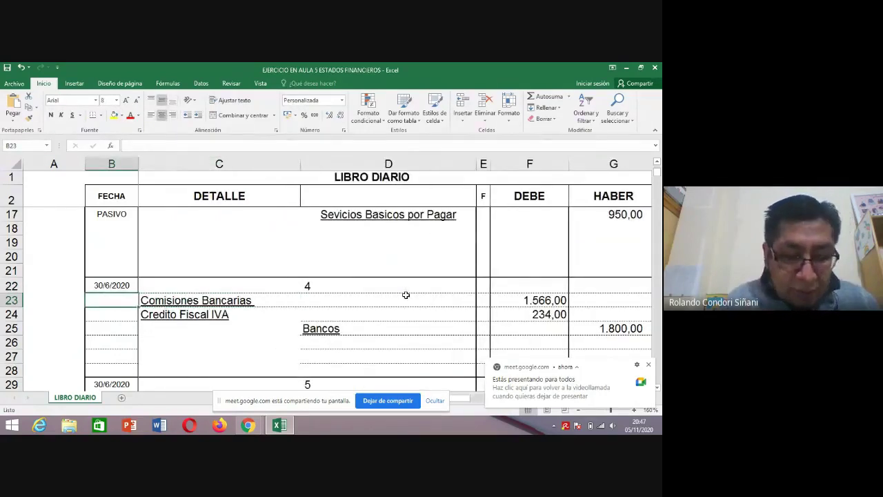
{"action": "type", "text": "GASTO"}
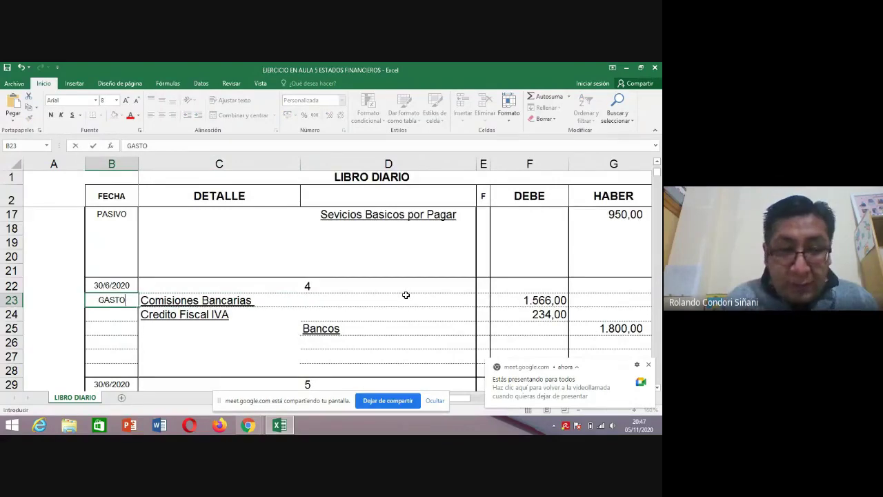
{"action": "key", "text": "Return"}
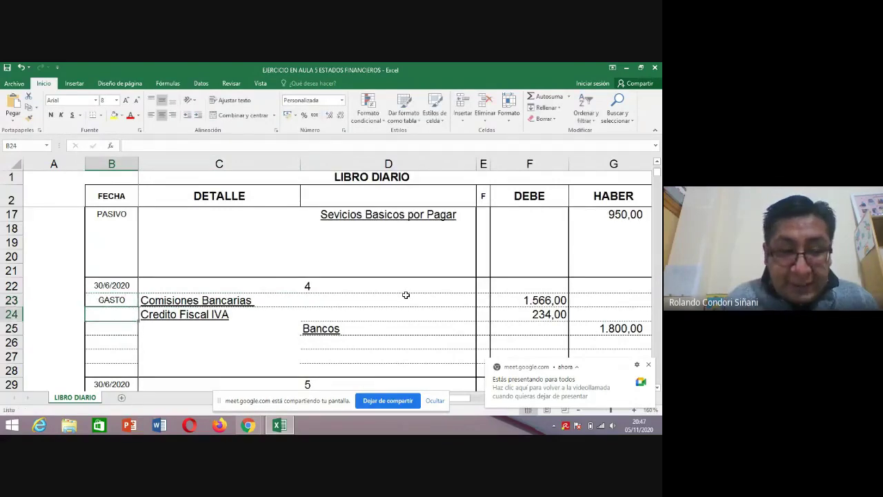
{"action": "type", "text": "ACTIVO"}
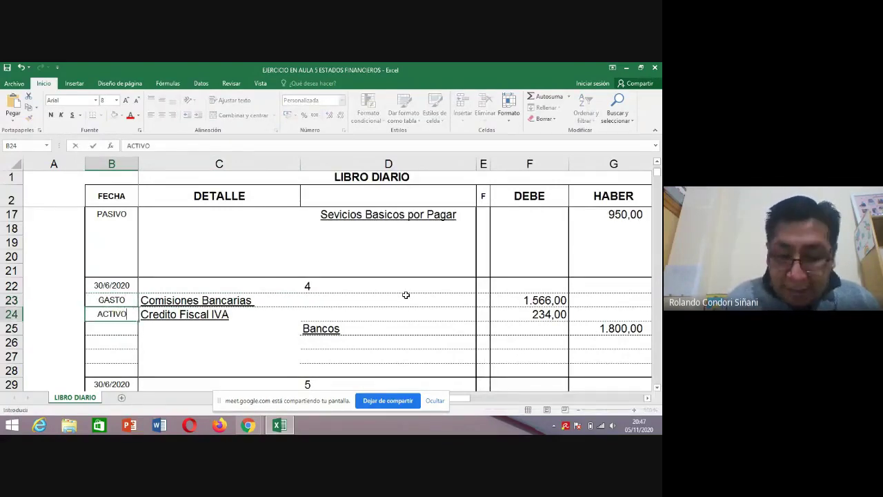
{"action": "key", "text": "Return"}
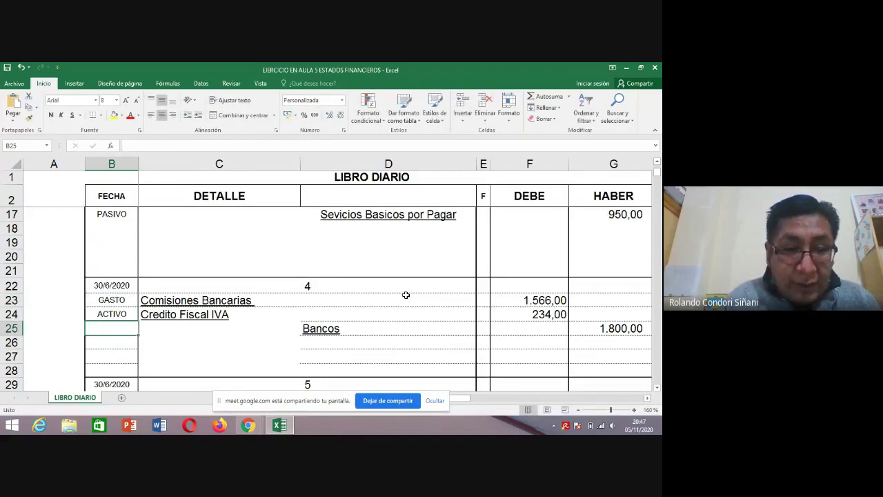
{"action": "type", "text": "ACTIVO"}
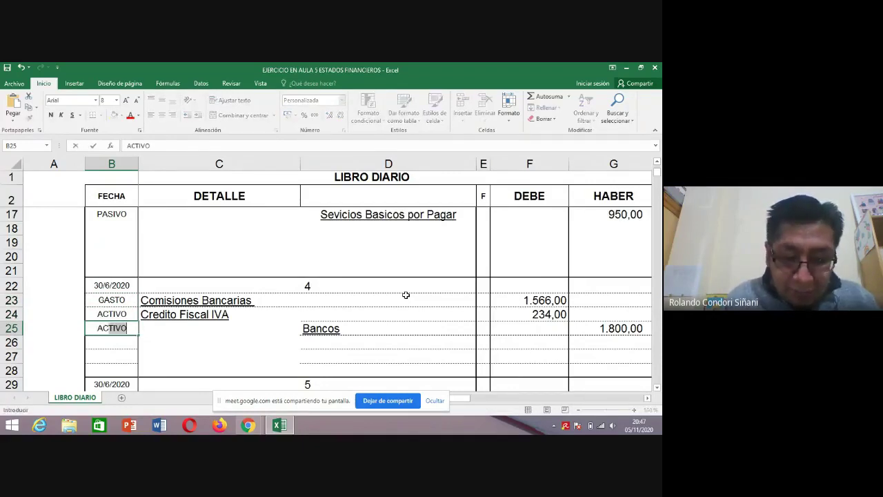
{"action": "key", "text": "Return"}
Step: Examine the formulas in K24 and K25 that split the pending bank debit into 87% and 13%
{"action": "key", "text": "Right"}
{"action": "key", "text": "Right"}
{"action": "key", "text": "Right"}
{"action": "key", "text": "Right"}
{"action": "key", "text": "Right"}
{"action": "key", "text": "Right"}
{"action": "key", "text": "Right"}
{"action": "key", "text": "Right"}
{"action": "key", "text": "Right"}
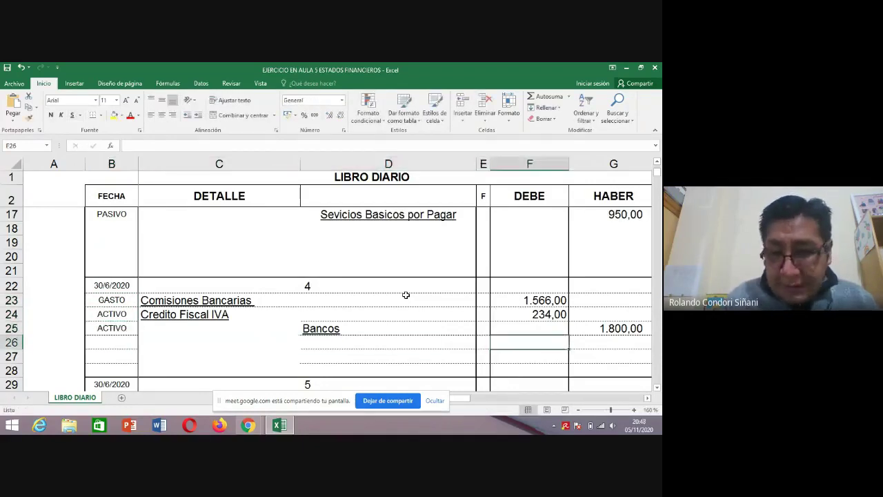
{"action": "key", "text": "Up"}
{"action": "key", "text": "Up"}
{"action": "key", "text": "Up"}
{"action": "key", "text": "Down"}
{"action": "key", "text": "Left"}
{"action": "key", "text": "Right"}
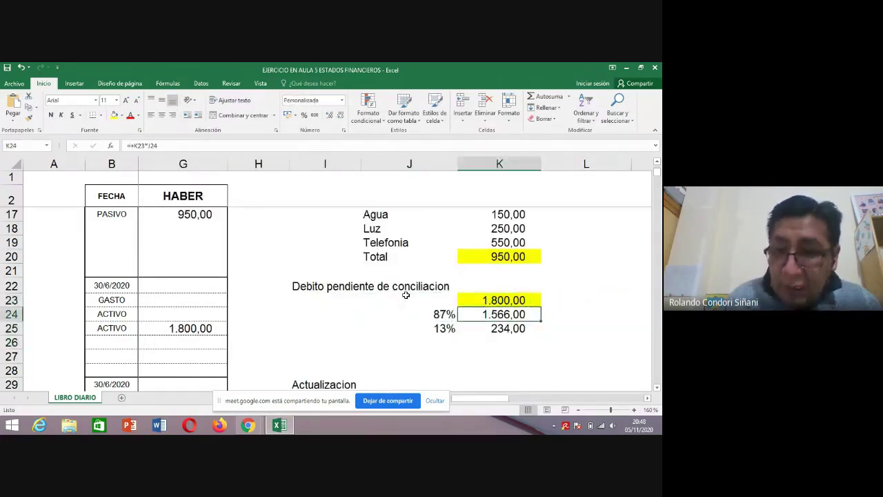
{"action": "key", "text": "Left"}
{"action": "key", "text": "Right"}
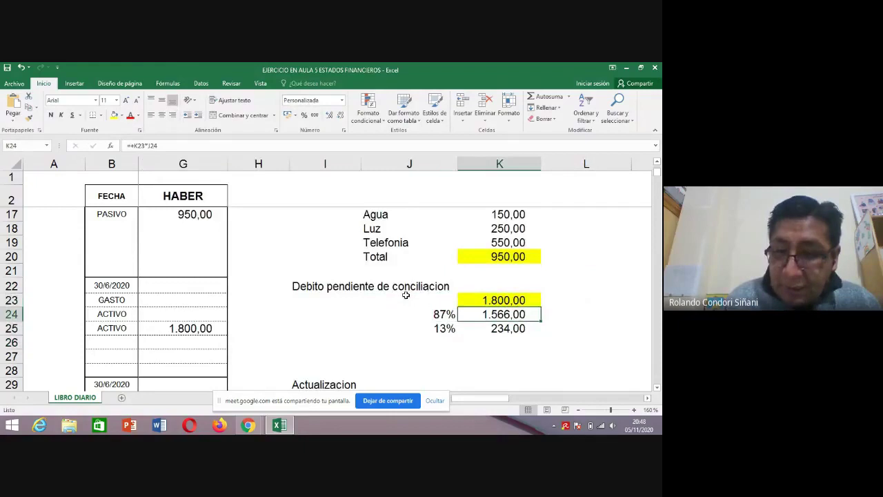
{"action": "key", "text": "Down"}
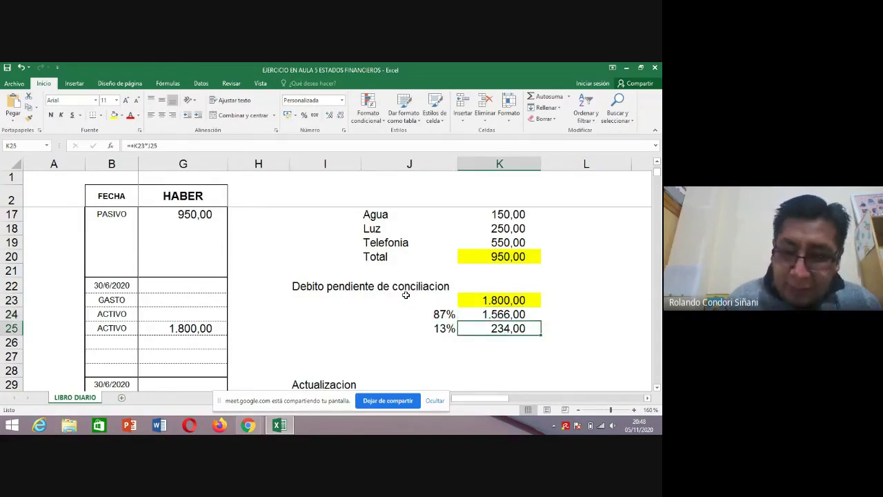
Step: Examine the fourth entry's Comisiones Bancarias row, from its GASTO label in B23 to the debit formula in F23
{"action": "key", "text": "Left"}
{"action": "key", "text": "Left"}
{"action": "key", "text": "Left"}
{"action": "key", "text": "Left"}
{"action": "key", "text": "Left"}
{"action": "key", "text": "Left"}
{"action": "key", "text": "Left"}
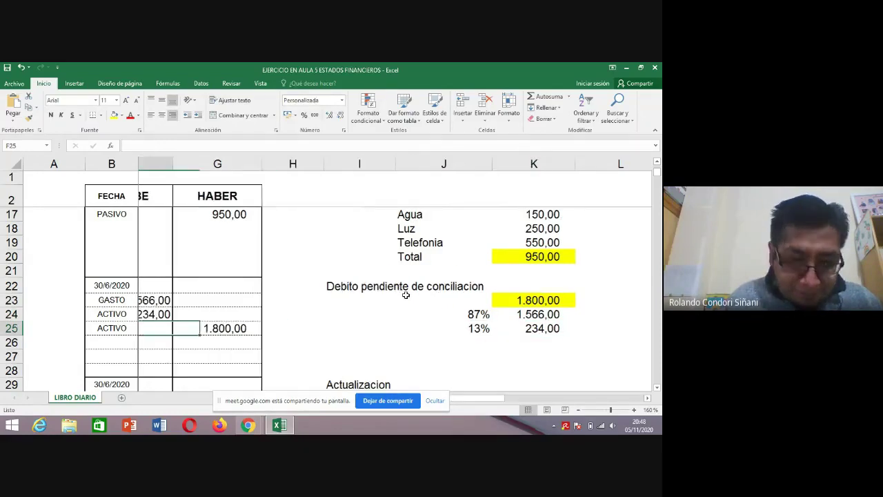
{"action": "key", "text": "Left"}
{"action": "key", "text": "Left"}
{"action": "key", "text": "Up"}
{"action": "key", "text": "Up"}
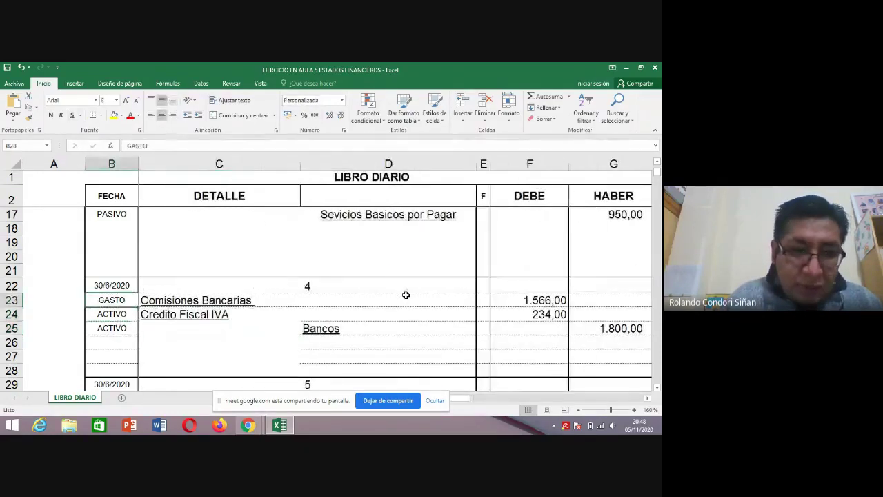
{"action": "key", "text": "Right"}
{"action": "key", "text": "Right"}
{"action": "key", "text": "Right"}
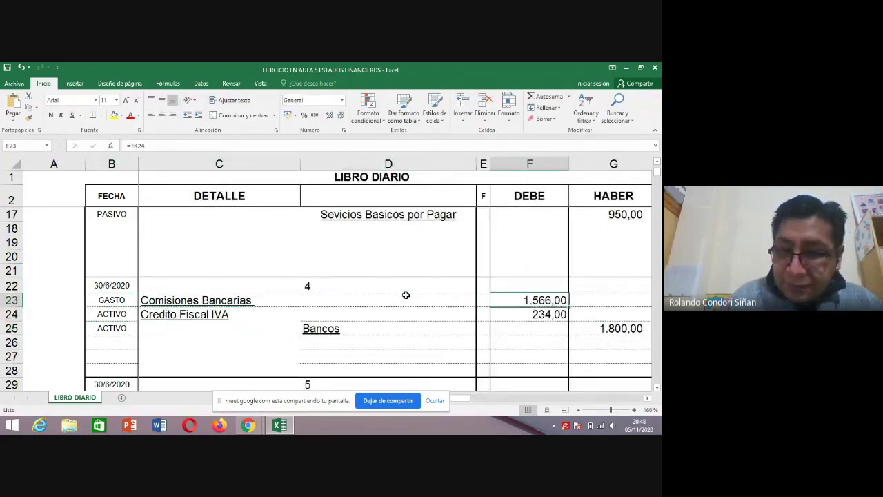
Step: Examine the Credito Fiscal IVA row of the fourth entry and its debit formula in F24
{"action": "key", "text": "Down"}
{"action": "key", "text": "Left"}
{"action": "key", "text": "Left"}
{"action": "key", "text": "Left"}
{"action": "key", "text": "Left"}
{"action": "key", "text": "Right"}
{"action": "key", "text": "Right"}
{"action": "key", "text": "Right"}
{"action": "key", "text": "Right"}
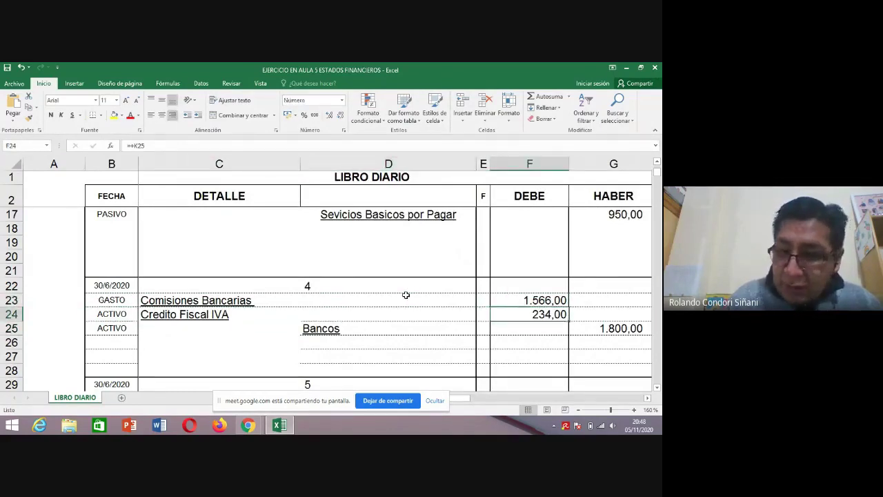
Step: Examine the Bancos row of the fourth entry, including its account in D25 and its credit amount
{"action": "scroll", "coordinate": [406, 295], "scroll_direction": "right", "scroll_amount": 1}
{"action": "key", "text": "Down"}
{"action": "key", "text": "Left"}
{"action": "key", "text": "Left"}
{"action": "key", "text": "Right"}
{"action": "key", "text": "Right"}
{"action": "key", "text": "Right"}
{"action": "key", "text": "Left"}
{"action": "key", "text": "Left"}
{"action": "key", "text": "Left"}
{"action": "key", "text": "Left"}
{"action": "key", "text": "Right"}
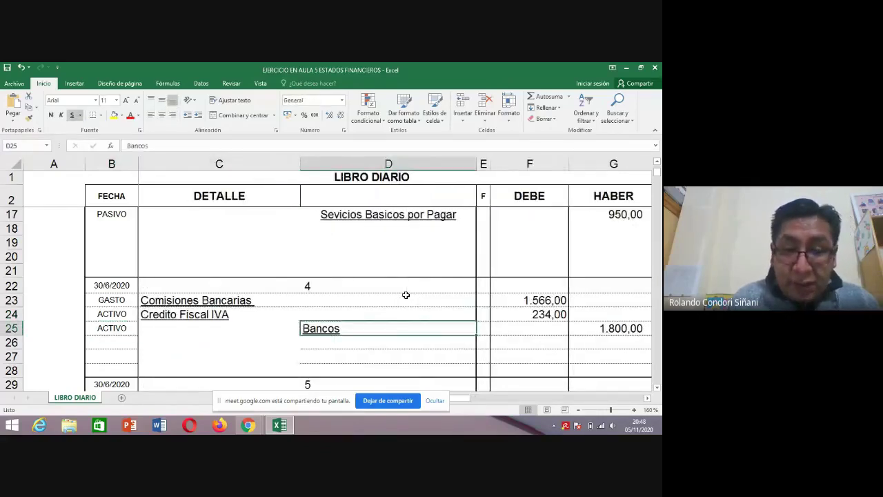
Step: Switch to the exercise PDF in the browser, read item 5 on updating and depreciating fixed assets, and return to the Excel workbook
{"action": "key", "text": "alt+Tab"}
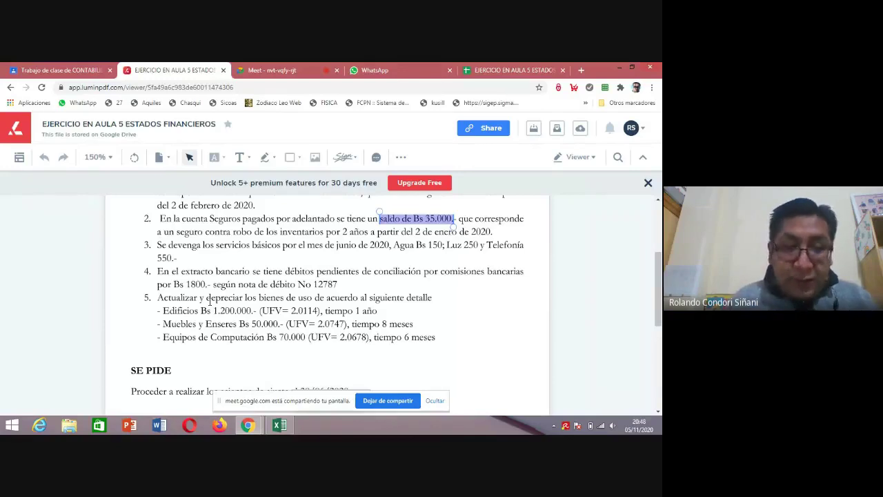
{"action": "key", "text": "alt+Tab"}
{"action": "key", "text": "alt+Tab"}
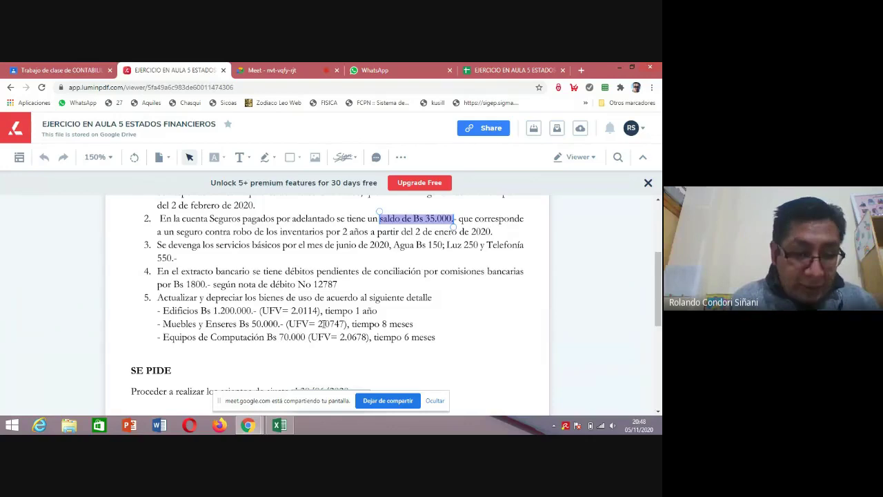
{"action": "key", "text": "alt+Tab"}
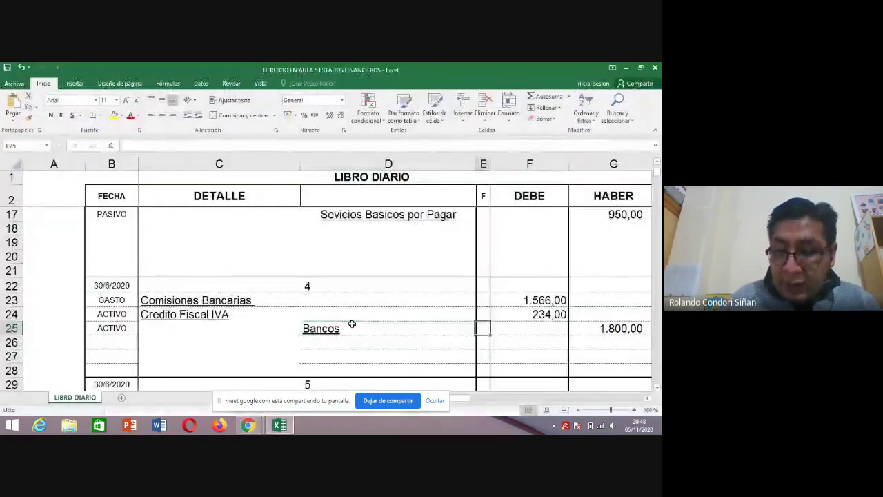
Step: Locate the Edificio update factor in K31 and compare the Actualizacion data with item 5 of the exercise PDF
{"action": "scroll", "coordinate": [350, 321], "scroll_direction": "right", "scroll_amount": 3}
{"action": "key", "text": "Down"}
{"action": "key", "text": "Down"}
{"action": "key", "text": "Down"}
{"action": "key", "text": "Down"}
{"action": "key", "text": "Down"}
{"action": "key", "text": "Down"}
{"action": "key", "text": "Down"}
{"action": "key", "text": "Down"}
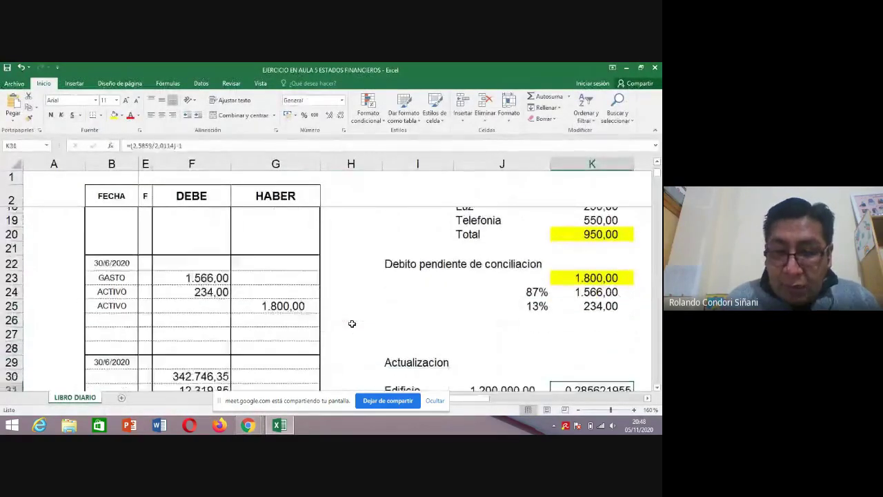
{"action": "key", "text": "alt+Tab"}
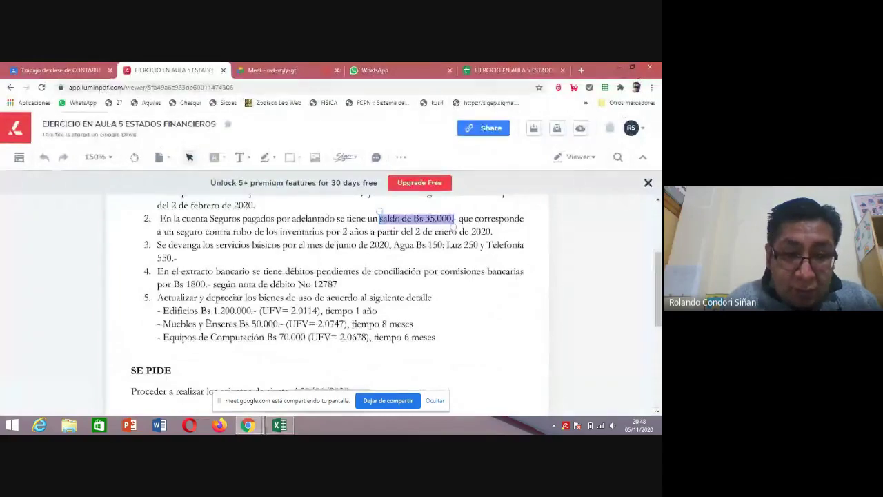
{"action": "key", "text": "alt+Tab"}
Step: Widen column I slightly to make more room for the asset names in the Actualizacion table
{"action": "scroll", "coordinate": [282, 334], "scroll_direction": "down", "scroll_amount": 1}
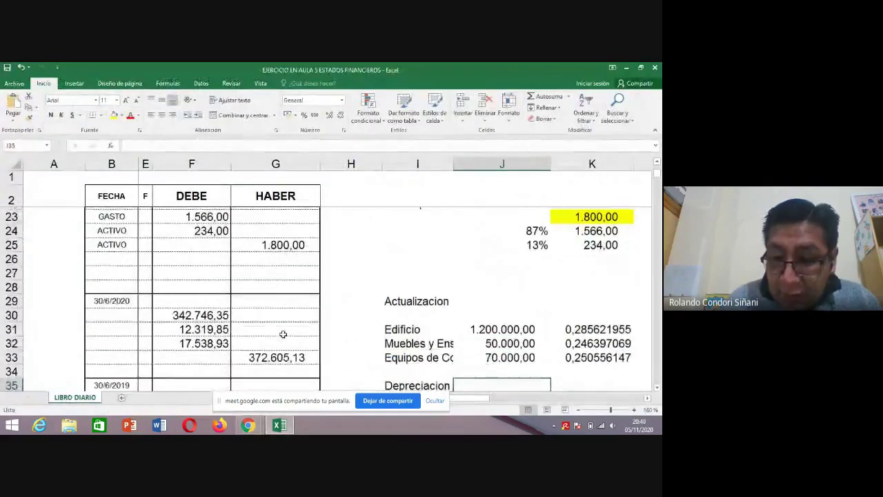
{"action": "key", "text": "Down"}
{"action": "key", "text": "Up"}
{"action": "key", "text": "Up"}
{"action": "key", "text": "Left"}
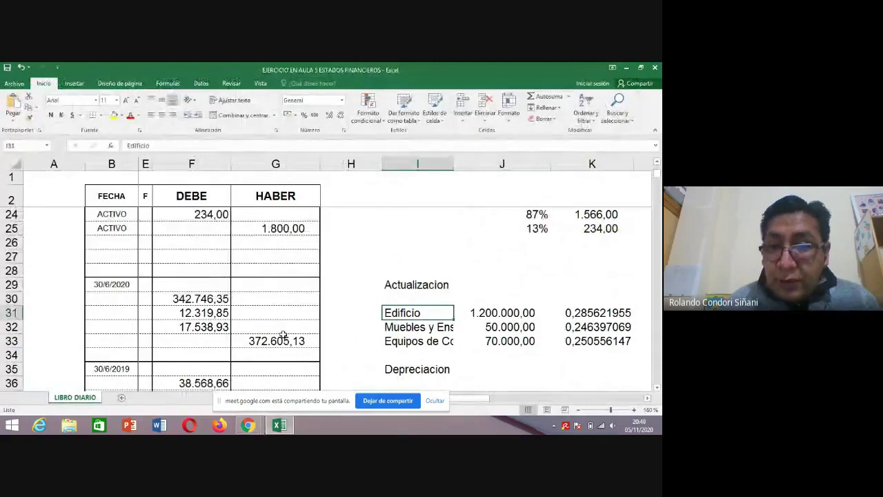
{"action": "left_click_drag", "start_coordinate": [452, 165], "coordinate": [469, 166]}
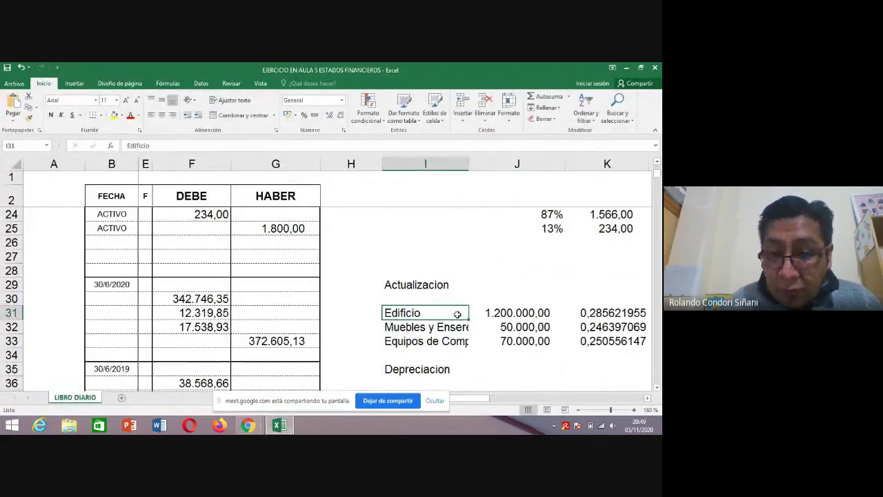
Step: Wrap the text of the asset names in I31:I33 and increase the height of rows 31 to 33 to fit two lines
{"action": "left_click_drag", "start_coordinate": [457, 312], "coordinate": [458, 339]}
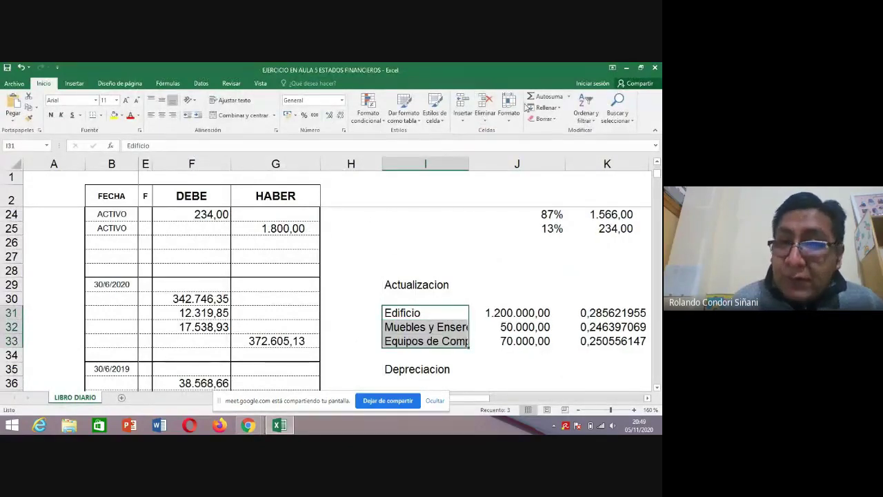
{"action": "left_click", "coordinate": [232, 100]}
{"action": "left_click", "coordinate": [439, 329]}
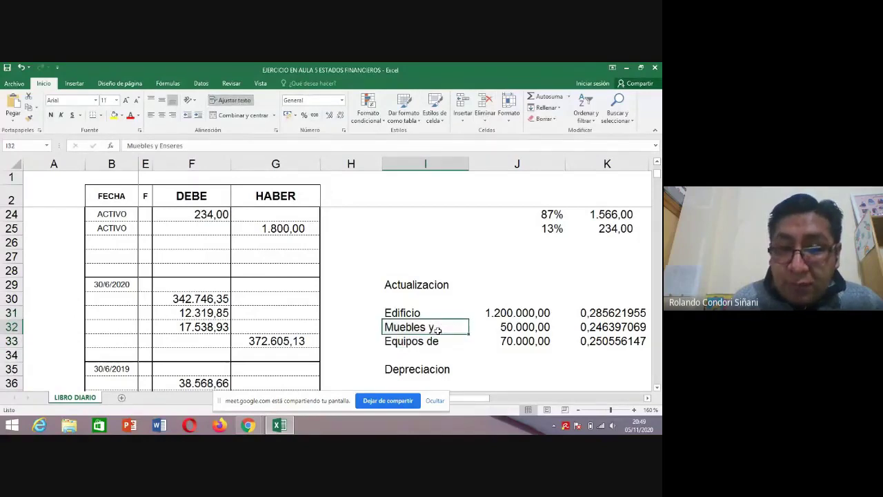
{"action": "left_click_drag", "start_coordinate": [12, 312], "coordinate": [9, 360]}
{"action": "left_click", "coordinate": [465, 367]}
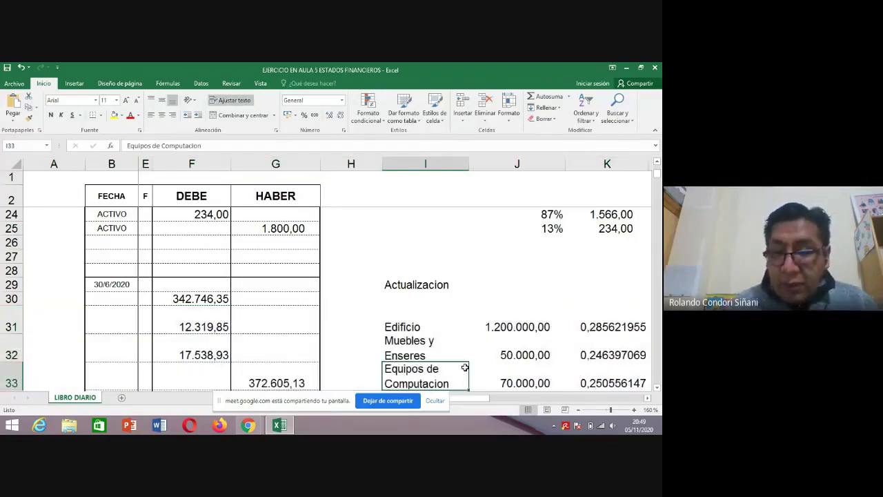
Step: Fill the Actualizacion heading in I29 with yellow
{"action": "key", "text": "Right"}
{"action": "key", "text": "Right"}
{"action": "key", "text": "Right"}
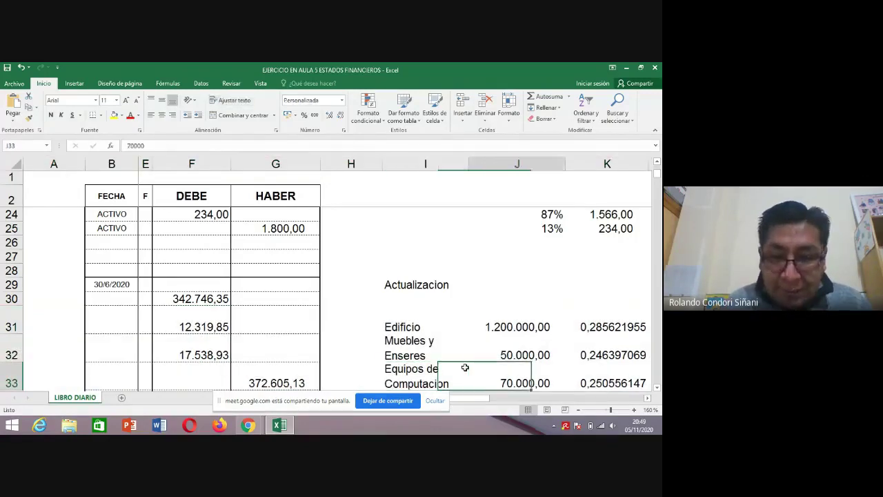
{"action": "key", "text": "Left"}
{"action": "key", "text": "Left"}
{"action": "key", "text": "Up"}
{"action": "key", "text": "Up"}
{"action": "key", "text": "Left"}
{"action": "key", "text": "Up"}
{"action": "key", "text": "Up"}
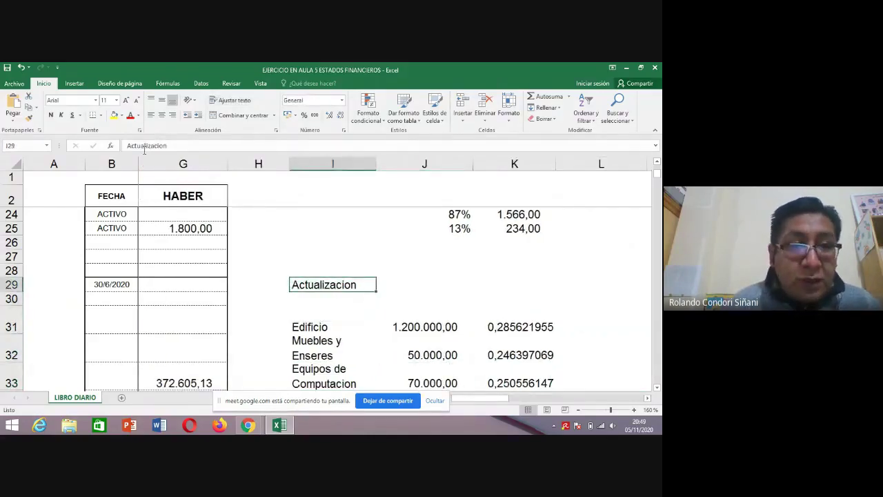
{"action": "left_click", "coordinate": [114, 115]}
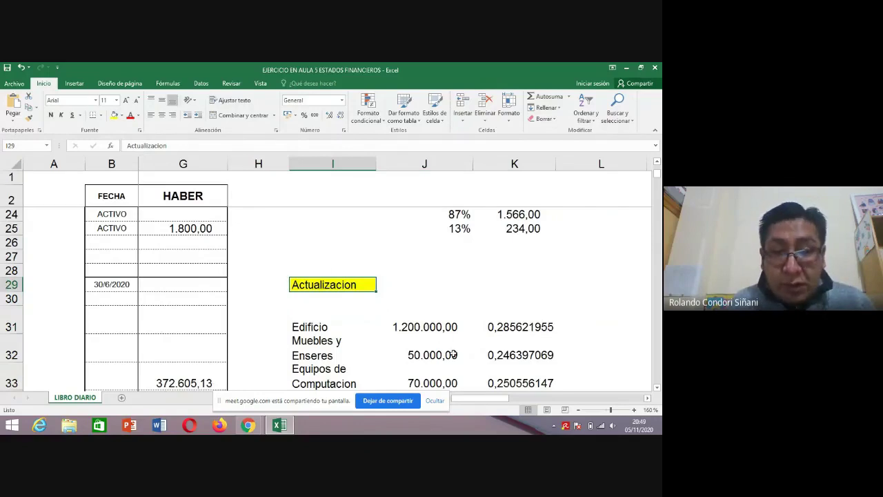
Step: Check the asset values in J31:J33 against the amounts listed in item 5 of the exercise PDF
{"action": "left_click", "coordinate": [331, 344]}
{"action": "left_click", "coordinate": [411, 327]}
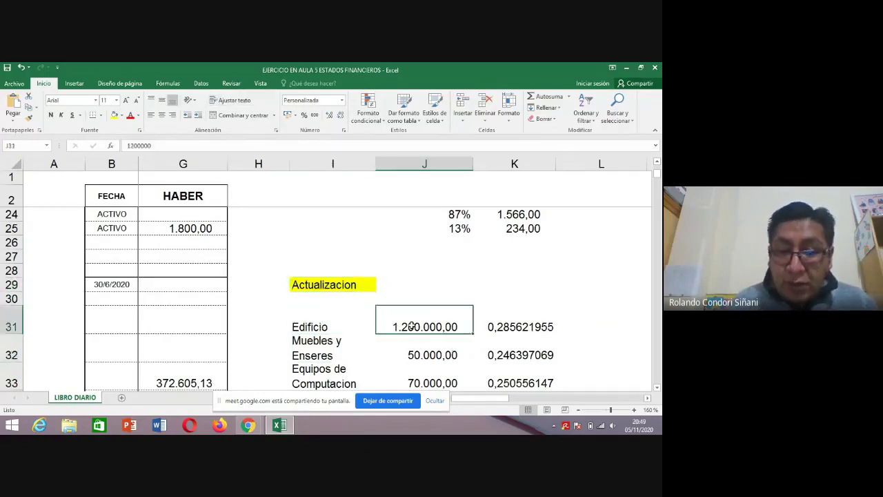
{"action": "key", "text": "alt+Tab"}
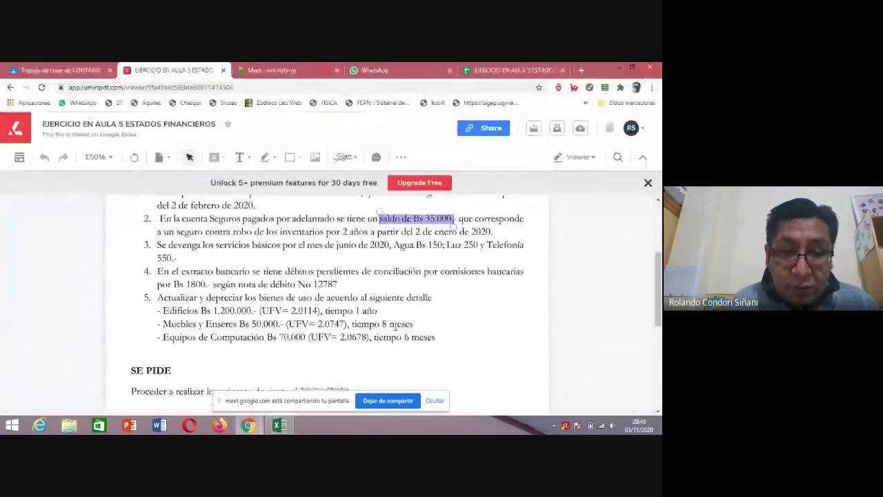
{"action": "key", "text": "alt+Tab"}
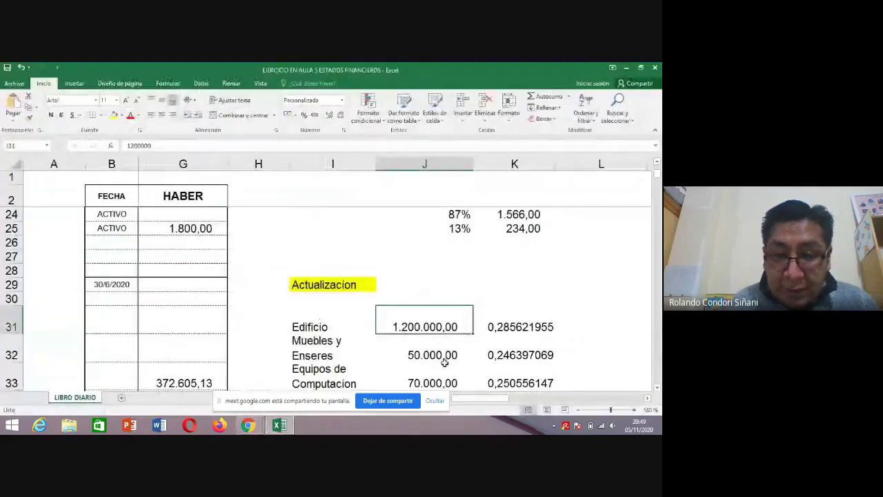
{"action": "key", "text": "alt+Tab"}
{"action": "key", "text": "alt+Tab"}
{"action": "left_click", "coordinate": [401, 377]}
{"action": "key", "text": "alt+Tab"}
{"action": "key", "text": "alt+Tab"}
Step: Check the UFV values used in the Edificio factor formula in K31 against the exercise PDF
{"action": "left_click", "coordinate": [514, 328]}
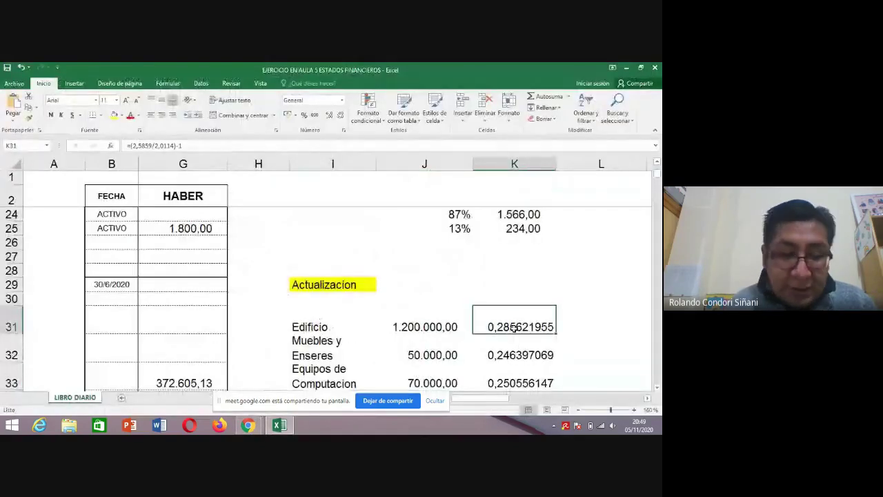
{"action": "key", "text": "alt+Tab"}
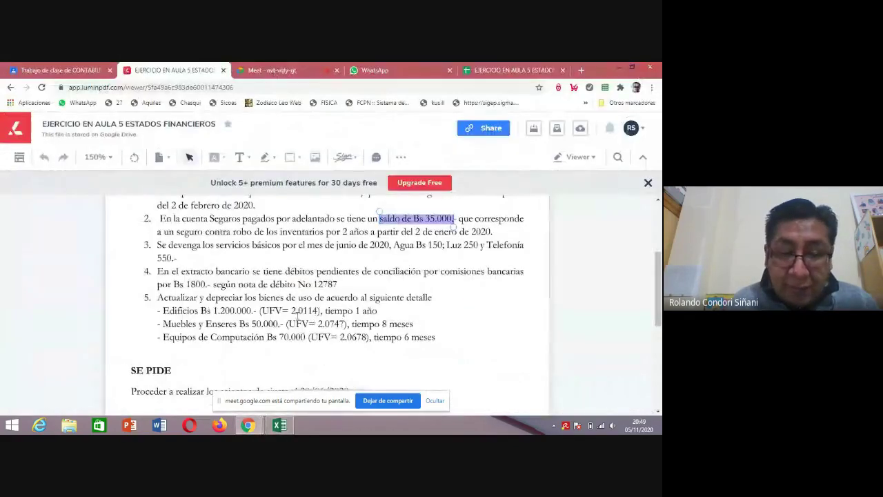
{"action": "scroll", "coordinate": [403, 270], "scroll_direction": "up", "scroll_amount": 2}
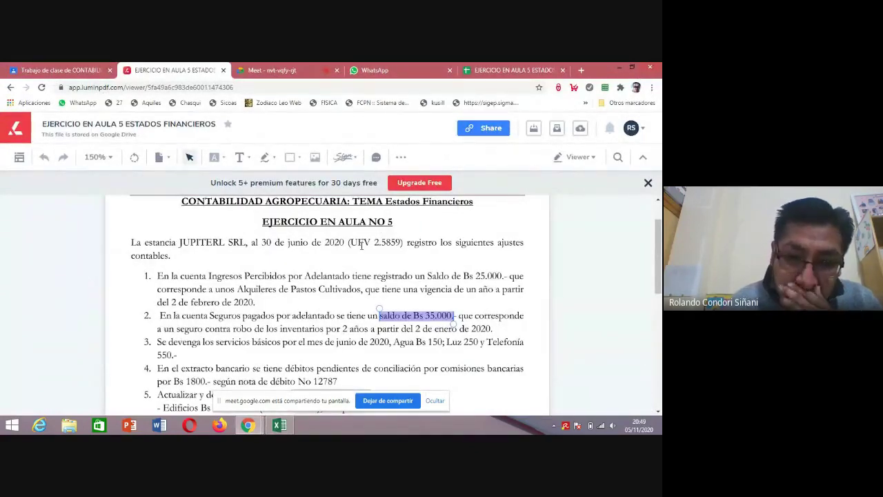
{"action": "scroll", "coordinate": [323, 250], "scroll_direction": "down", "scroll_amount": 5}
{"action": "scroll", "coordinate": [323, 260], "scroll_direction": "up", "scroll_amount": 2}
{"action": "scroll", "coordinate": [323, 260], "scroll_direction": "up", "scroll_amount": 3}
{"action": "key", "text": "alt+Tab"}
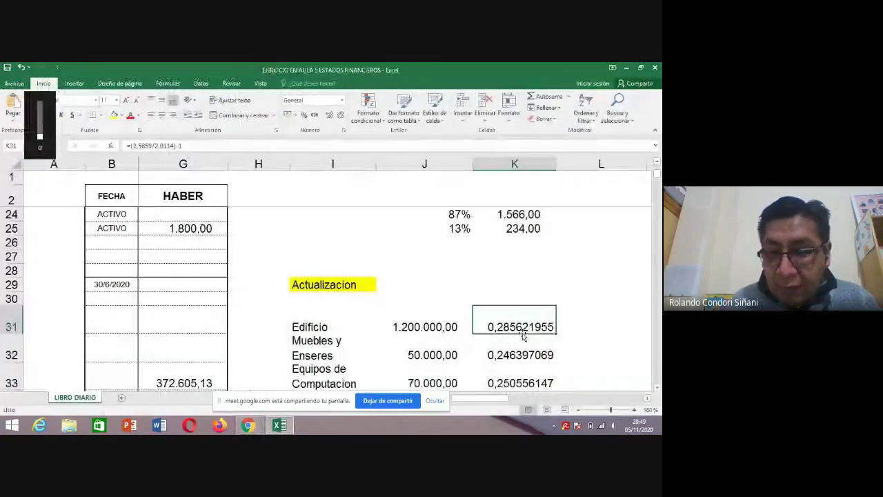
{"action": "double_click", "coordinate": [519, 325]}
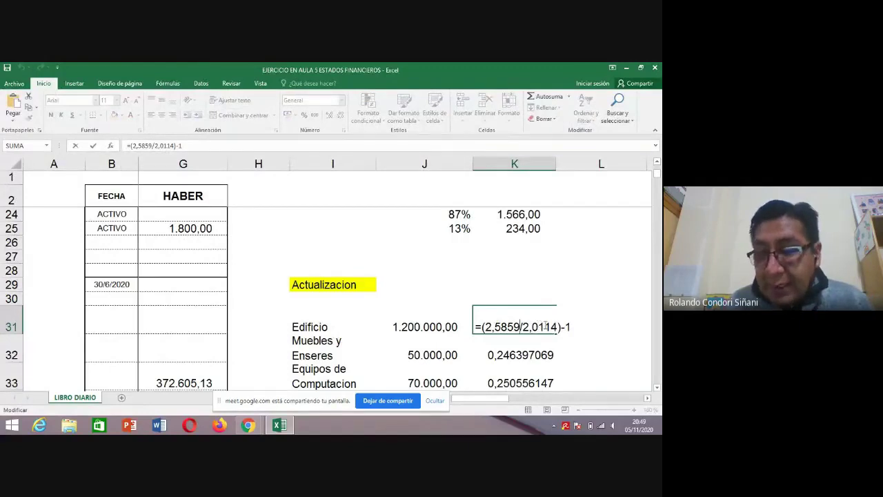
{"action": "key", "text": "ctrl+Return"}
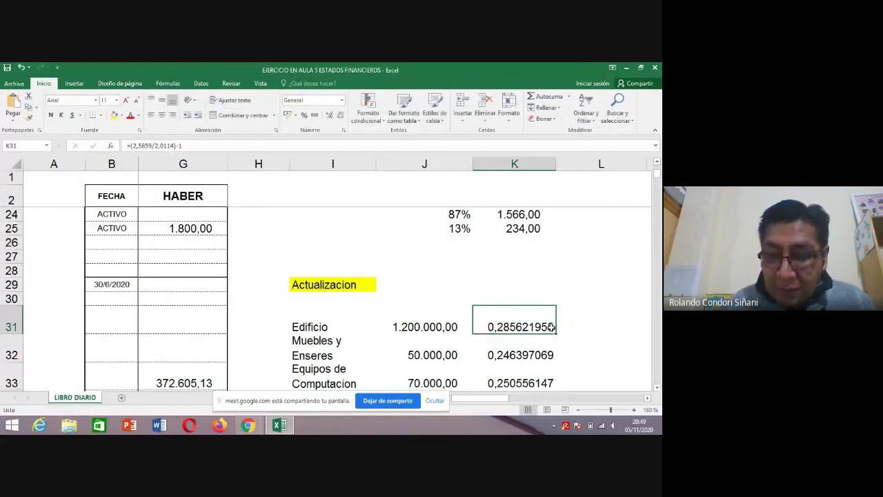
Step: Examine the Edificio update formula in M31 and the cells it multiplies
{"action": "key", "text": "Right"}
{"action": "key", "text": "Right"}
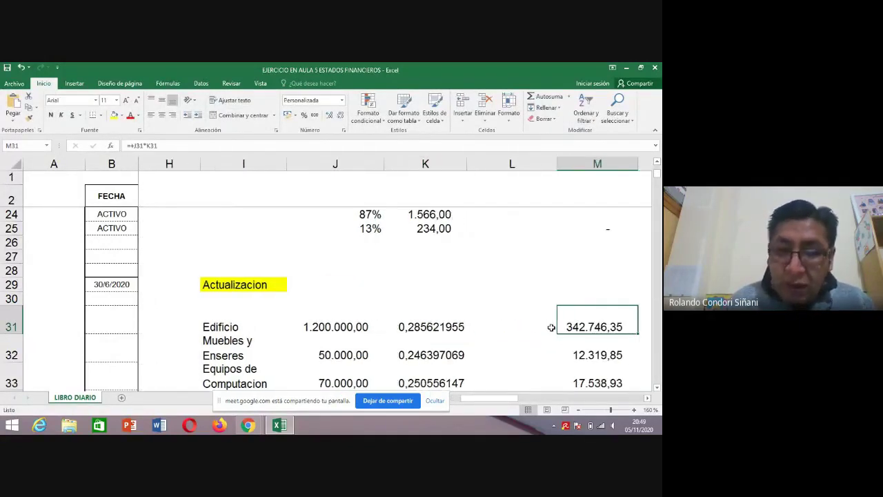
{"action": "double_click", "coordinate": [564, 328]}
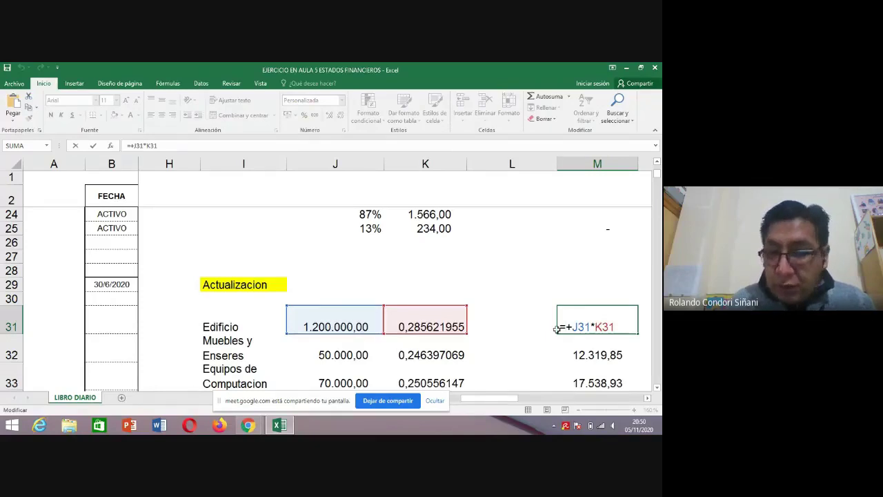
{"action": "key", "text": "Escape"}
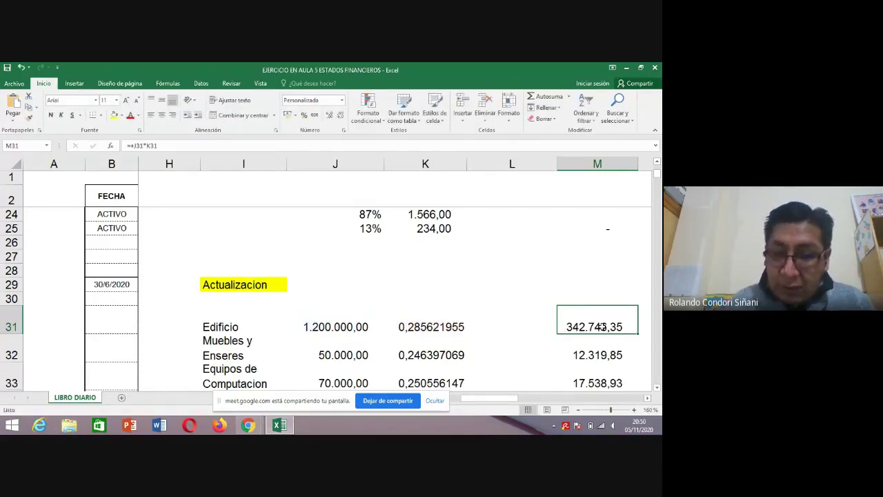
Step: Examine the Muebles y Enseres formulas in M32 and K32 and the Equipos de Computacion update formula in M33
{"action": "scroll", "coordinate": [596, 336], "scroll_direction": "down", "scroll_amount": 1}
{"action": "left_click", "coordinate": [597, 312]}
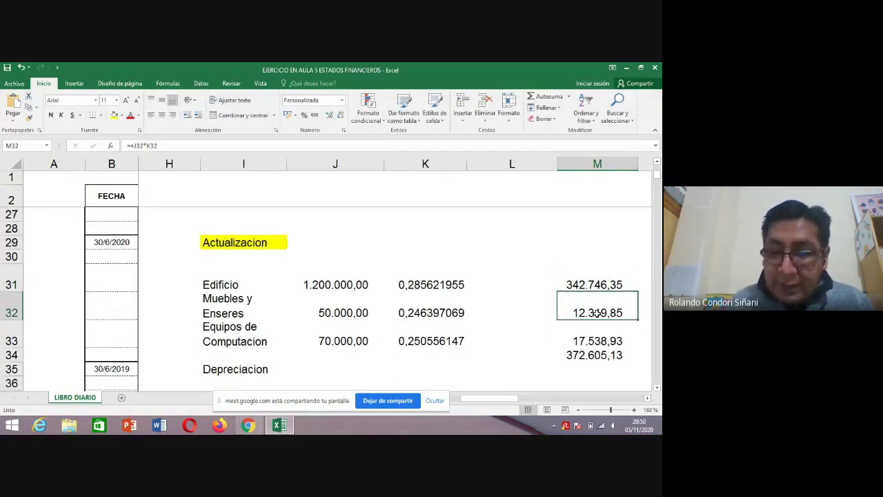
{"action": "double_click", "coordinate": [597, 313]}
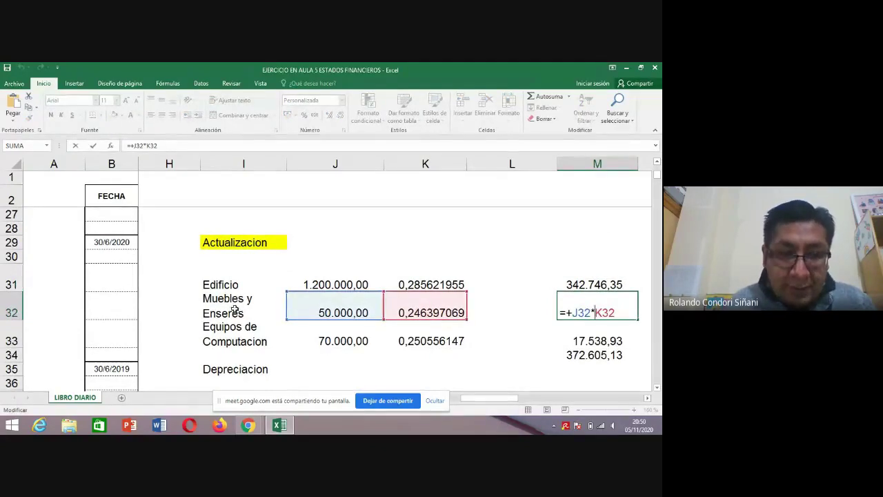
{"action": "key", "text": "Escape"}
{"action": "left_click", "coordinate": [431, 310]}
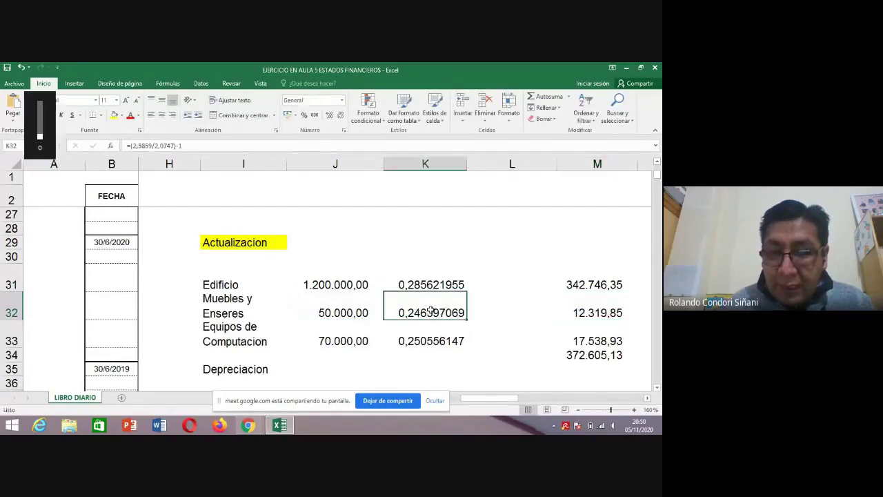
{"action": "double_click", "coordinate": [431, 312]}
{"action": "key", "text": "Escape"}
{"action": "key", "text": "Right"}
{"action": "key", "text": "Right"}
{"action": "left_click", "coordinate": [621, 336]}
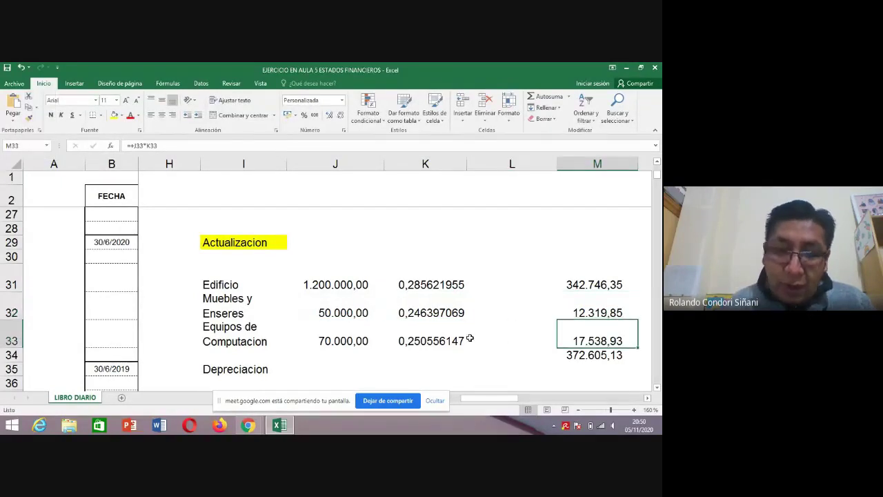
Step: Examine the Equipos de Computacion factor formula in K33, its update in M33 and the total formula in M34
{"action": "left_click", "coordinate": [456, 339]}
{"action": "double_click", "coordinate": [444, 340]}
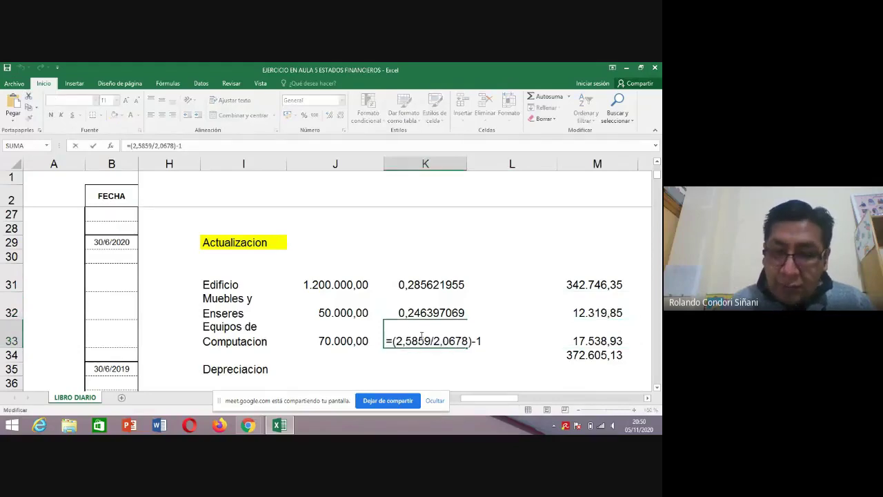
{"action": "key", "text": "Escape"}
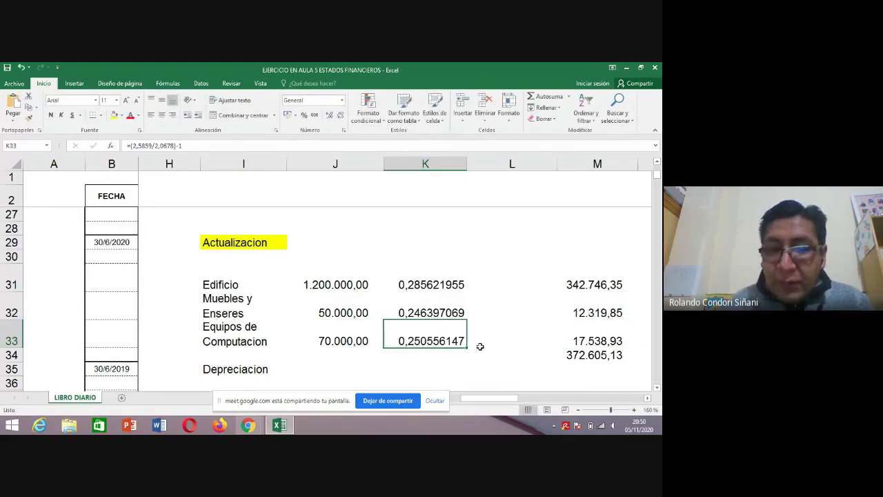
{"action": "left_click", "coordinate": [604, 337]}
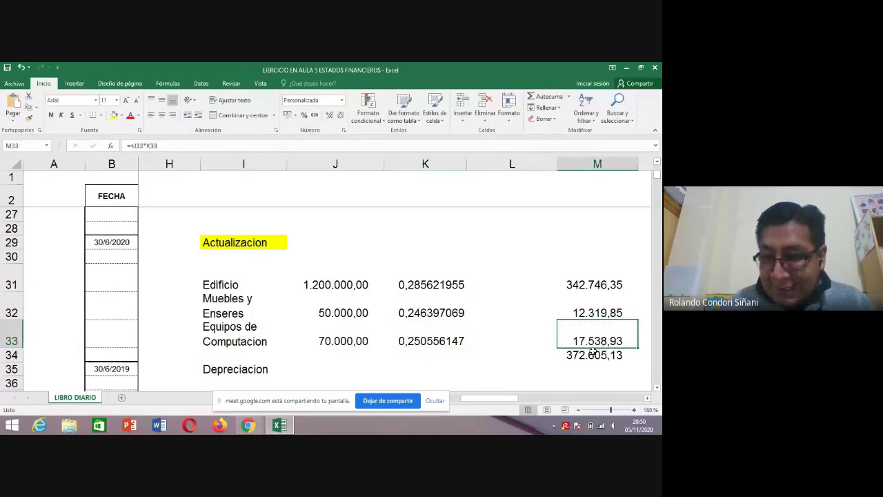
{"action": "left_click", "coordinate": [591, 354]}
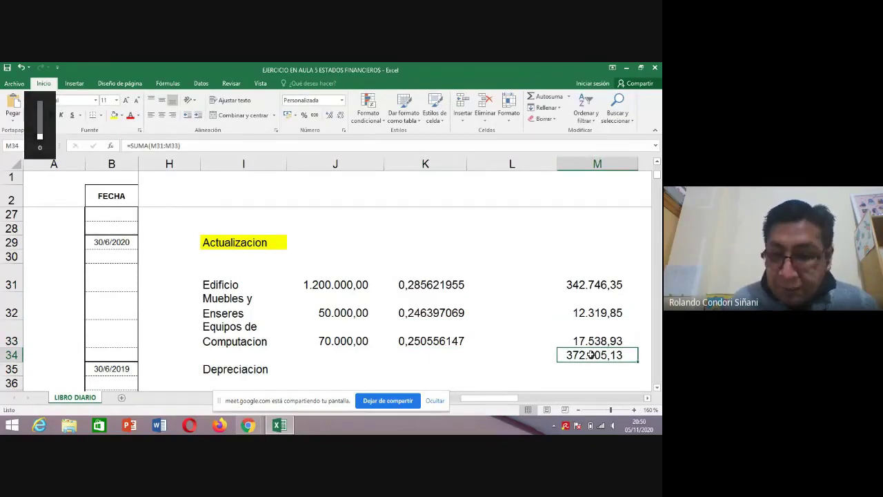
{"action": "double_click", "coordinate": [591, 354]}
{"action": "key", "text": "Escape"}
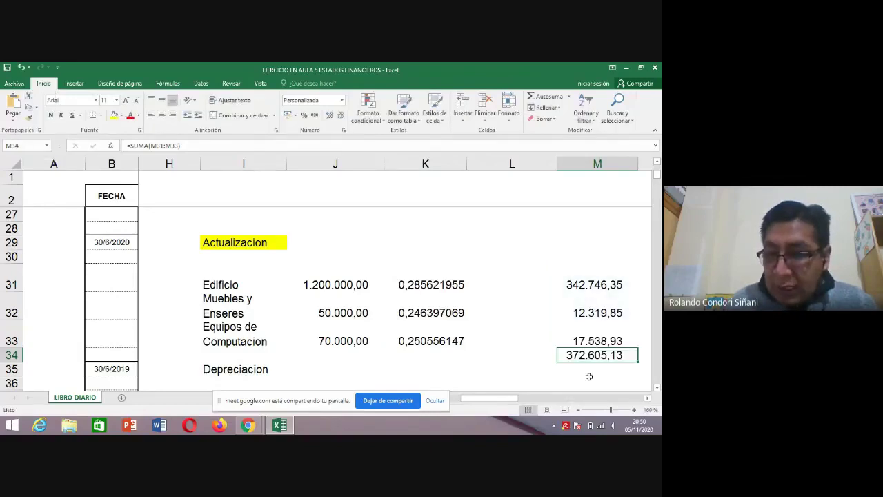
Step: Label the Edificios, Muebles y Enseres and Equipos de Computacion rows of entry 5 as ACTIVO in B30:B32
{"action": "left_click", "coordinate": [541, 355]}
{"action": "key", "text": "Left"}
{"action": "key", "text": "Left"}
{"action": "key", "text": "Left"}
{"action": "key", "text": "Left"}
{"action": "key", "text": "Left"}
{"action": "key", "text": "Left"}
{"action": "key", "text": "Left"}
{"action": "key", "text": "Left"}
{"action": "key", "text": "Left"}
{"action": "key", "text": "Left"}
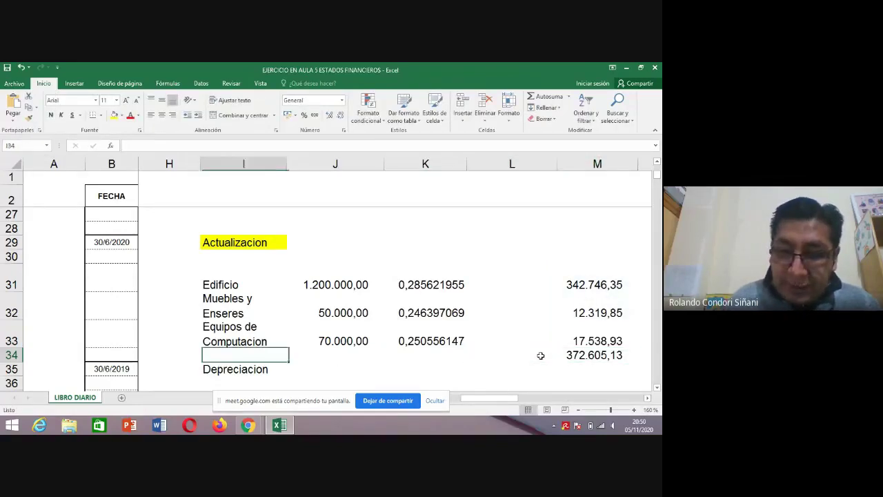
{"action": "key", "text": "Up"}
{"action": "key", "text": "Up"}
{"action": "key", "text": "Up"}
{"action": "key", "text": "Up"}
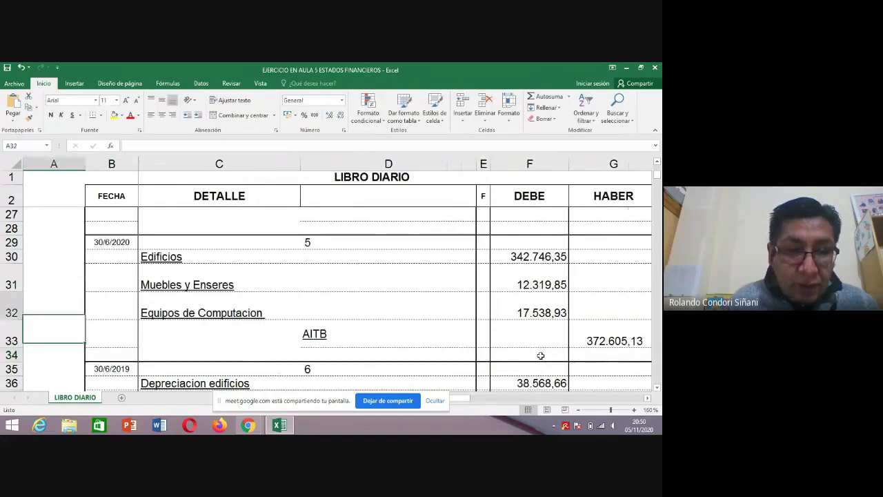
{"action": "type", "text": "ACTIVO"}
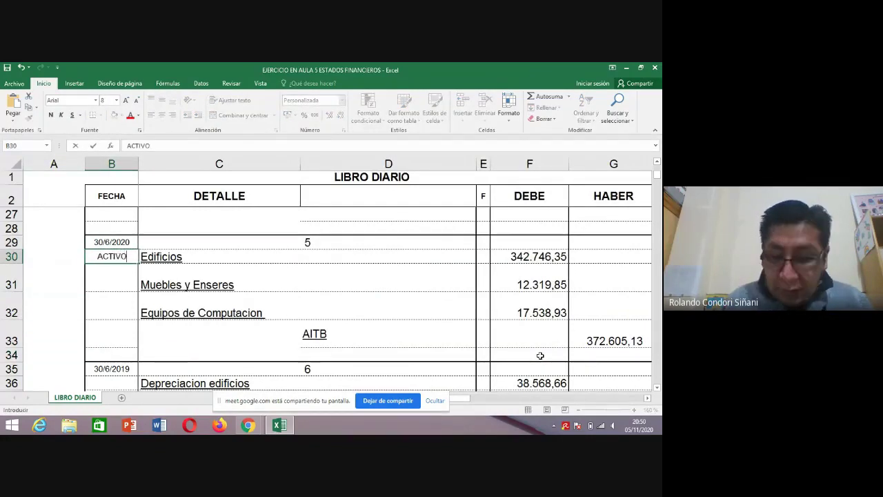
{"action": "key", "text": "Return"}
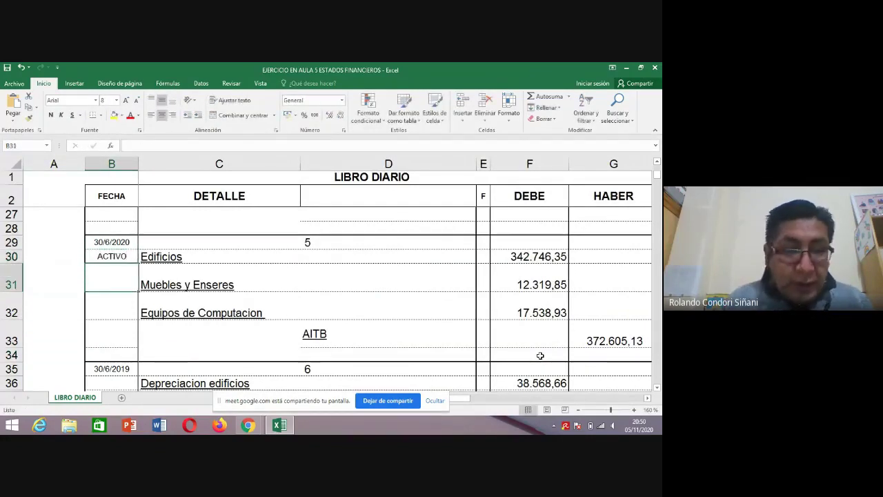
{"action": "type", "text": "ACTIVO"}
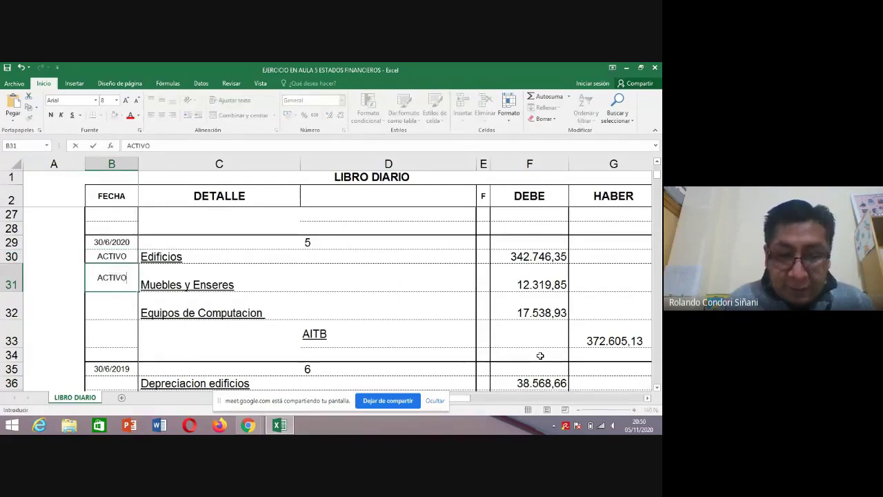
{"action": "key", "text": "Return"}
{"action": "type", "text": "AC"}
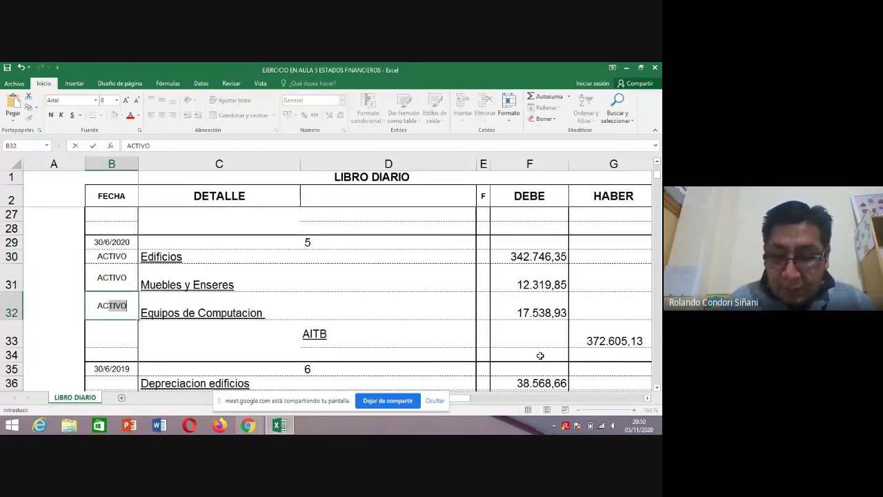
{"action": "key", "text": "Return"}
Step: Label the AITB row of entry 5 as RESULTADO in B33
{"action": "type", "text": "RESUE"}
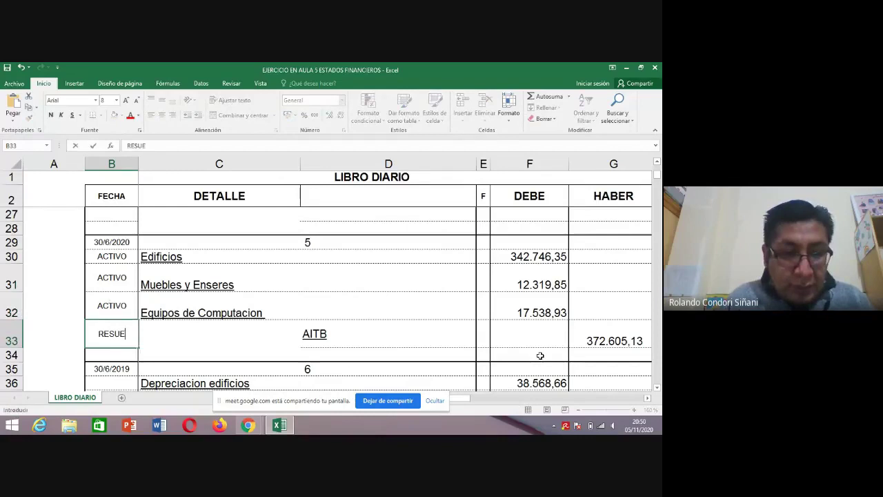
{"action": "key", "text": "BackSpace"}
{"action": "type", "text": "LTADO"}
{"action": "key", "text": "ctrl+Return"}
{"action": "key", "text": "Right"}
{"action": "key", "text": "Right"}
{"action": "key", "text": "Right"}
{"action": "key", "text": "Left"}
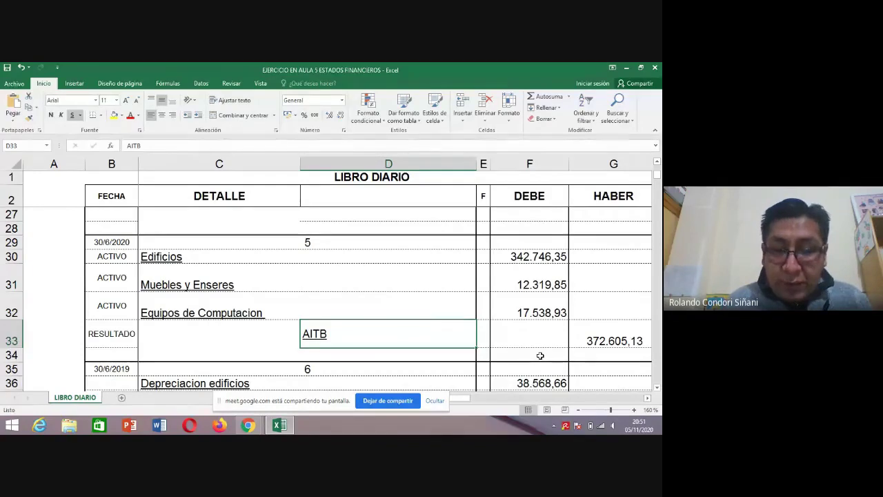
{"action": "key", "text": "Right"}
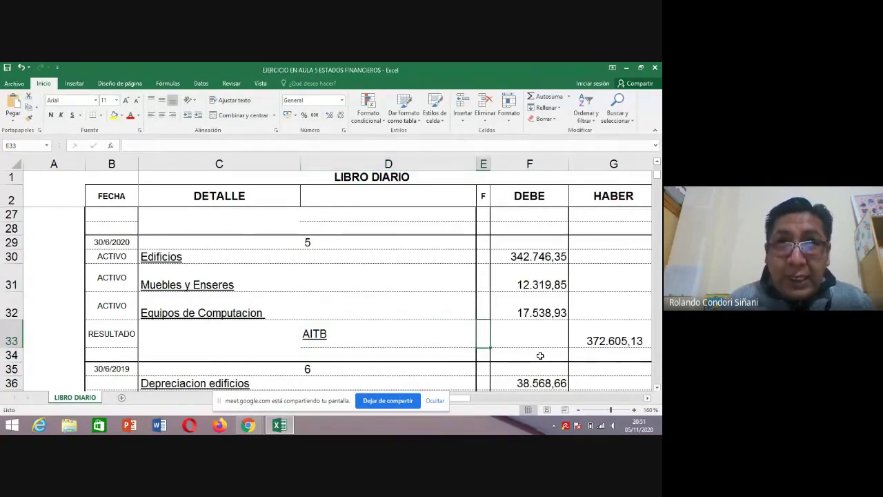
{"action": "key", "text": "Right"}
{"action": "key", "text": "Right"}
{"action": "key", "text": "Right"}
{"action": "key", "text": "Right"}
{"action": "key", "text": "Right"}
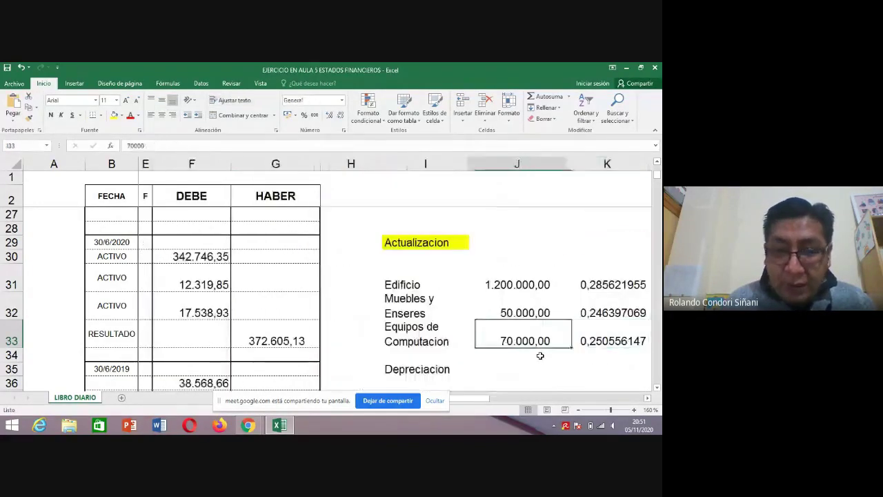
{"action": "key", "text": "Left"}
{"action": "key", "text": "Left"}
{"action": "key", "text": "Left"}
{"action": "key", "text": "Left"}
{"action": "key", "text": "Left"}
{"action": "key", "text": "Right"}
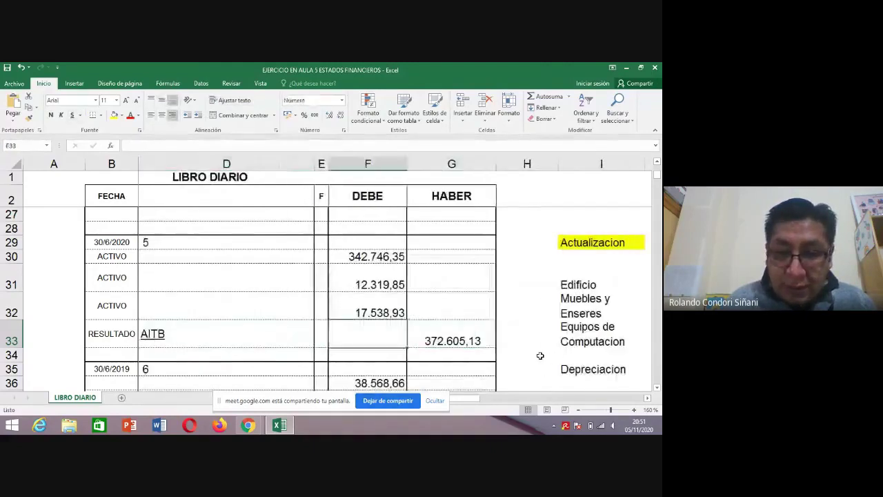
{"action": "key", "text": "Left"}
{"action": "key", "text": "Left"}
{"action": "key", "text": "Left"}
{"action": "key", "text": "Left"}
{"action": "key", "text": "Right"}
Step: Highlight the Depreciacion heading in I35 with yellow fill
{"action": "key", "text": "Down"}
{"action": "key", "text": "Down"}
{"action": "key", "text": "Down"}
{"action": "key", "text": "Down"}
{"action": "key", "text": "Down"}
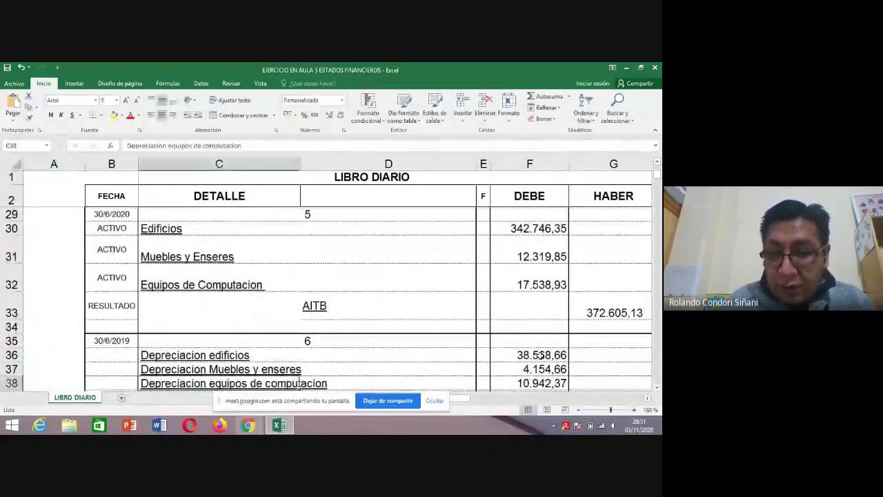
{"action": "key", "text": "Right"}
{"action": "key", "text": "Right"}
{"action": "key", "text": "Right"}
{"action": "key", "text": "Right"}
{"action": "key", "text": "Right"}
{"action": "key", "text": "Right"}
{"action": "key", "text": "Right"}
{"action": "key", "text": "Right"}
{"action": "key", "text": "Right"}
{"action": "key", "text": "Down"}
{"action": "key", "text": "Down"}
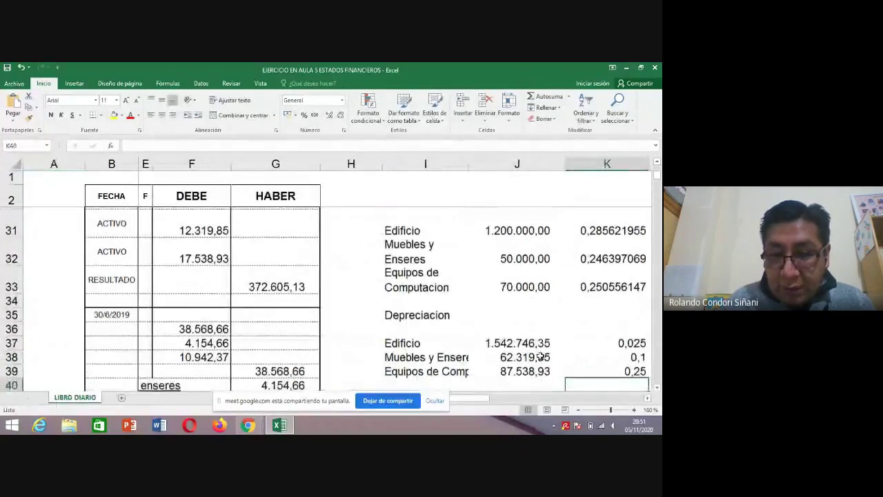
{"action": "key", "text": "Left"}
{"action": "key", "text": "Up"}
{"action": "key", "text": "Up"}
{"action": "key", "text": "Up"}
{"action": "key", "text": "Up"}
{"action": "key", "text": "Up"}
{"action": "key", "text": "Left"}
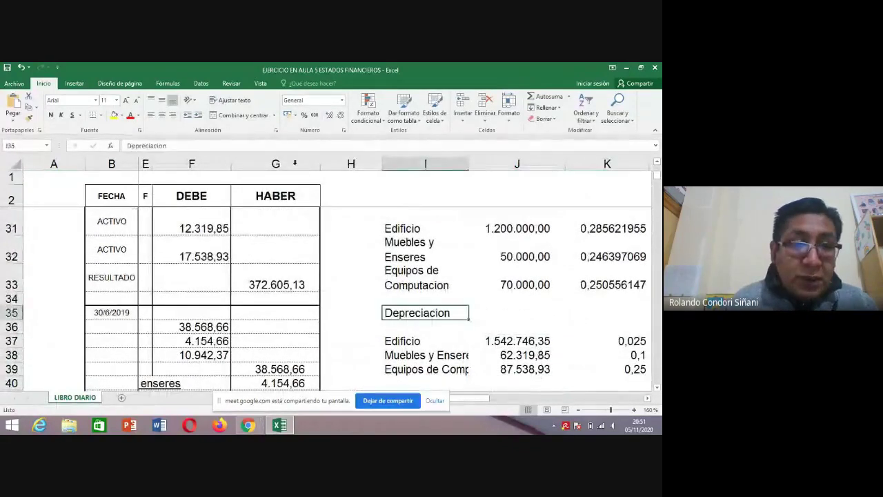
{"action": "left_click", "coordinate": [114, 115]}
Step: Look over the depreciation table's assets, updated values, rates and time fractions in rows 37 to 39
{"action": "left_click", "coordinate": [416, 340]}
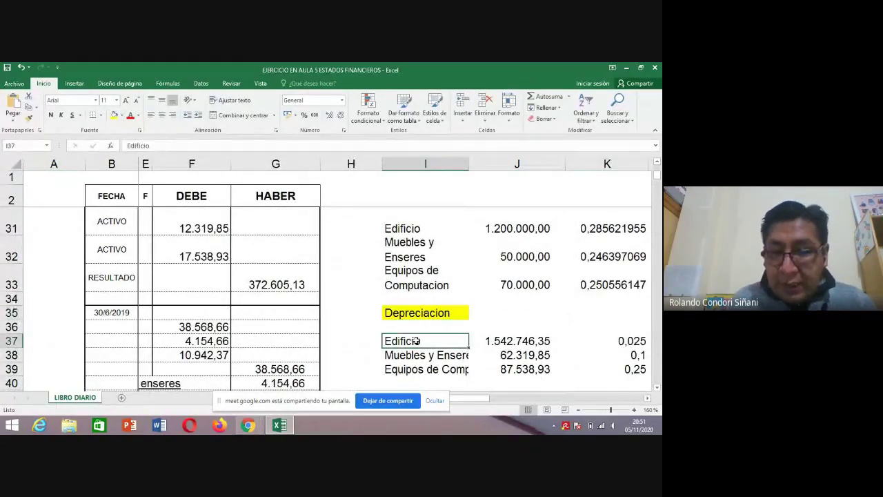
{"action": "key", "text": "Down"}
{"action": "key", "text": "Down"}
{"action": "key", "text": "Right"}
{"action": "key", "text": "Right"}
{"action": "key", "text": "Up"}
{"action": "key", "text": "Up"}
{"action": "key", "text": "Left"}
{"action": "key", "text": "Right"}
{"action": "key", "text": "Right"}
{"action": "key", "text": "Right"}
{"action": "key", "text": "Left"}
{"action": "key", "text": "Left"}
{"action": "key", "text": "Left"}
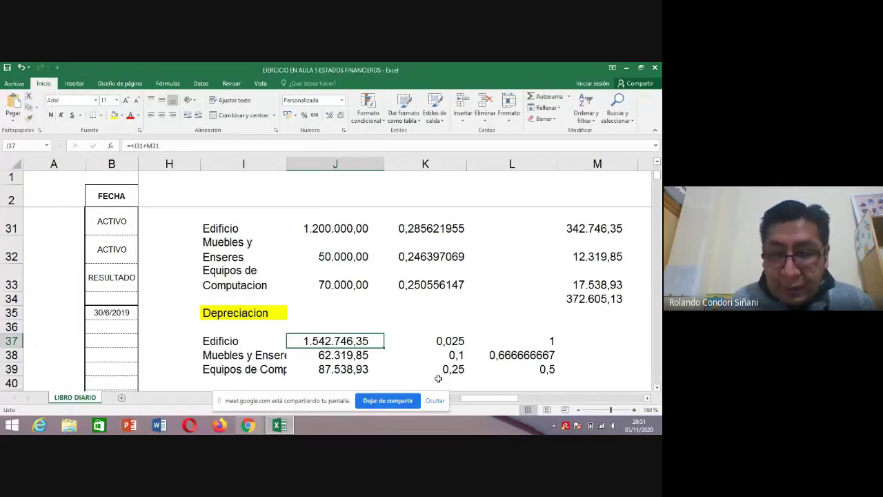
Step: Examine the Edificio updated-value formula in J37, the cells it adds, and the depreciation rate in K37
{"action": "double_click", "coordinate": [331, 345]}
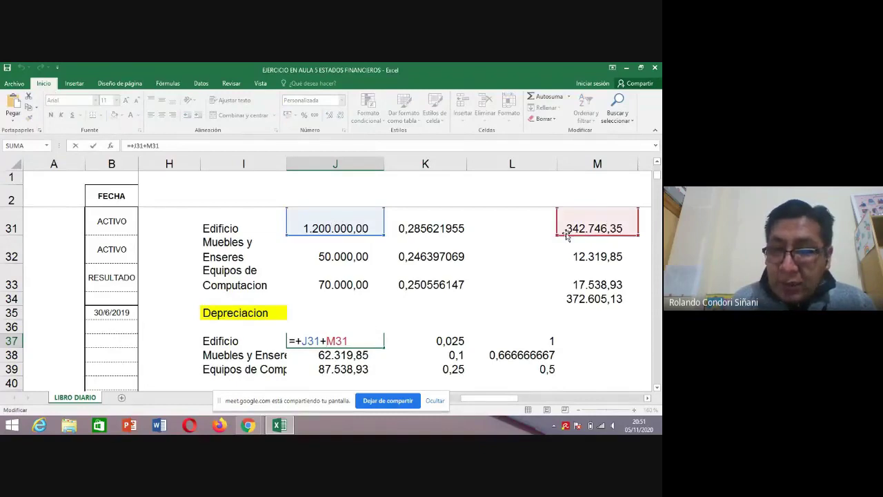
{"action": "key", "text": "XF86AudioLowerVolume"}
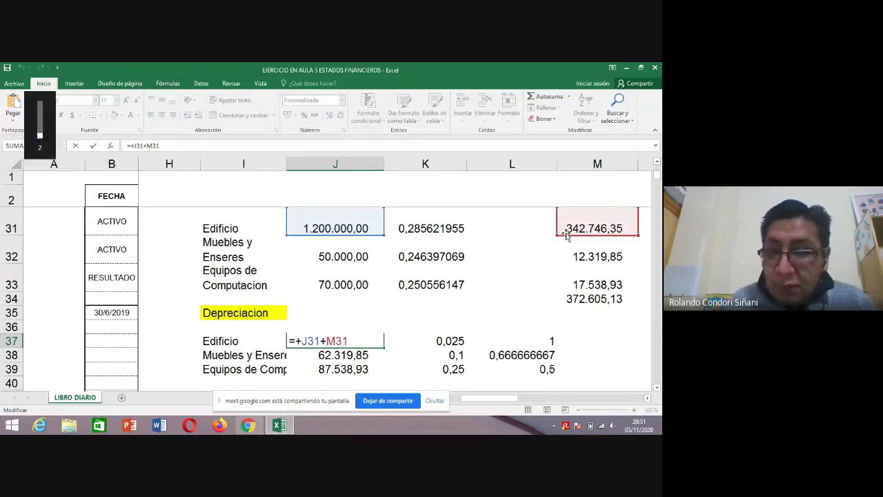
{"action": "key", "text": "XF86AudioRaiseVolume"}
{"action": "key", "text": "XF86AudioRaiseVolume"}
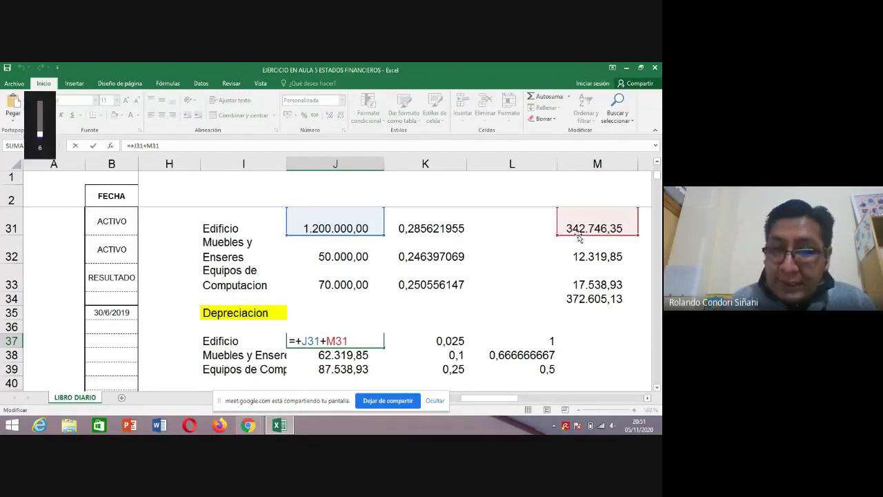
{"action": "key", "text": "XF86AudioRaiseVolume"}
{"action": "key", "text": "ctrl+Return"}
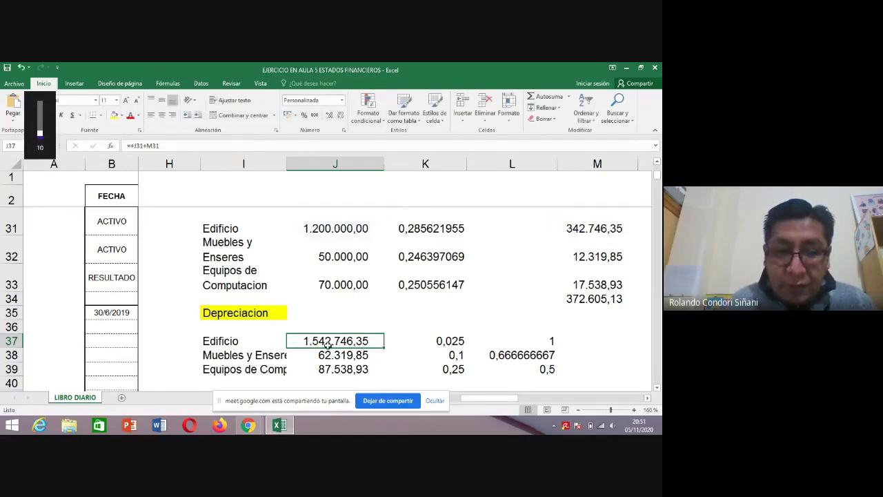
{"action": "left_click", "coordinate": [424, 343]}
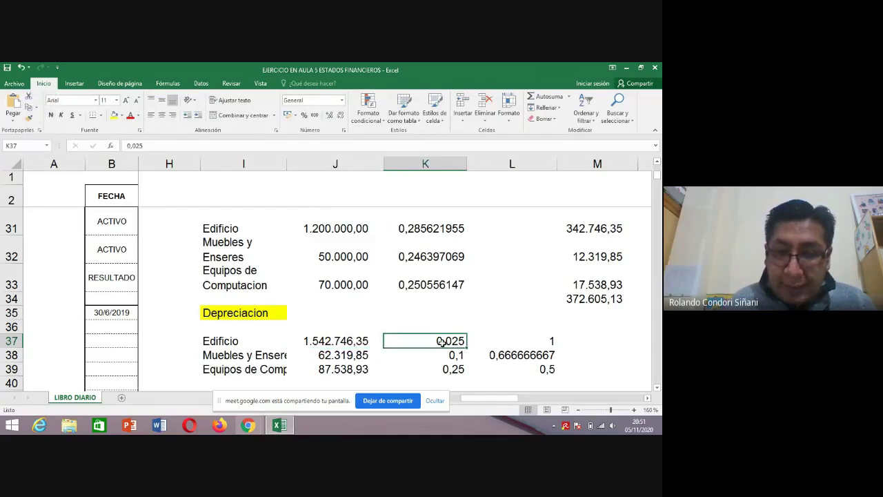
Step: Check the Edificio and Muebles y Enseres time fractions in L37 and L38 against item 5 of the exercise PDF
{"action": "left_click", "coordinate": [527, 343]}
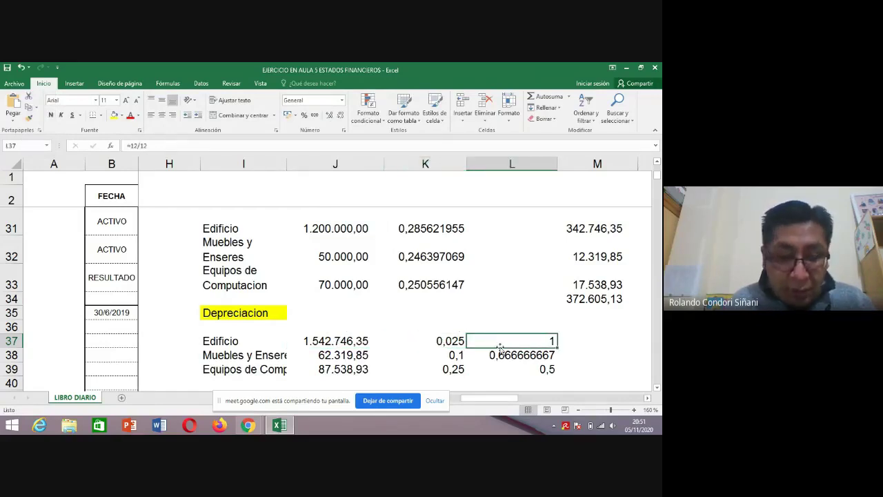
{"action": "key", "text": "alt+Tab"}
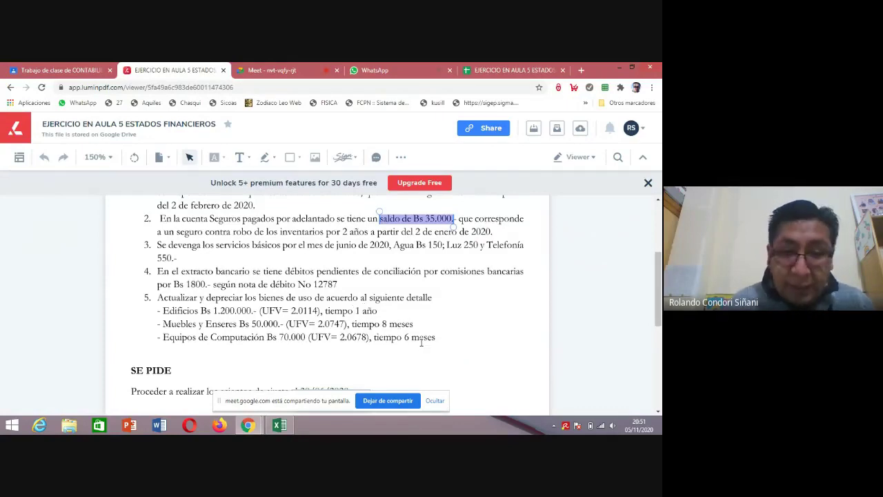
{"action": "key", "text": "alt+Tab"}
{"action": "left_click", "coordinate": [521, 355]}
{"action": "key", "text": "alt+Tab"}
{"action": "key", "text": "alt+Tab"}
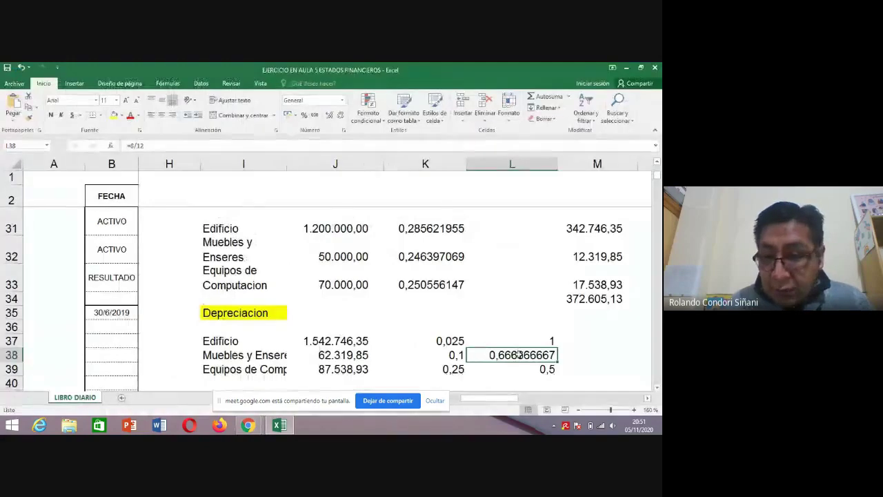
{"action": "double_click", "coordinate": [521, 354]}
{"action": "key", "text": "Escape"}
Step: Check the Equipos de Computacion time fraction formula in L39 against the months given in the exercise PDF
{"action": "key", "text": "alt+Tab"}
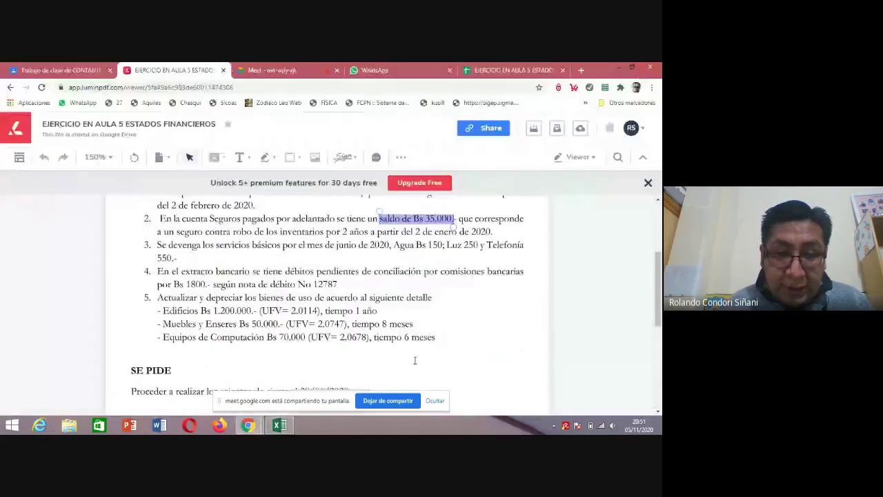
{"action": "key", "text": "alt+Tab"}
{"action": "key", "text": "Down"}
{"action": "type", "text": "=6/12"}
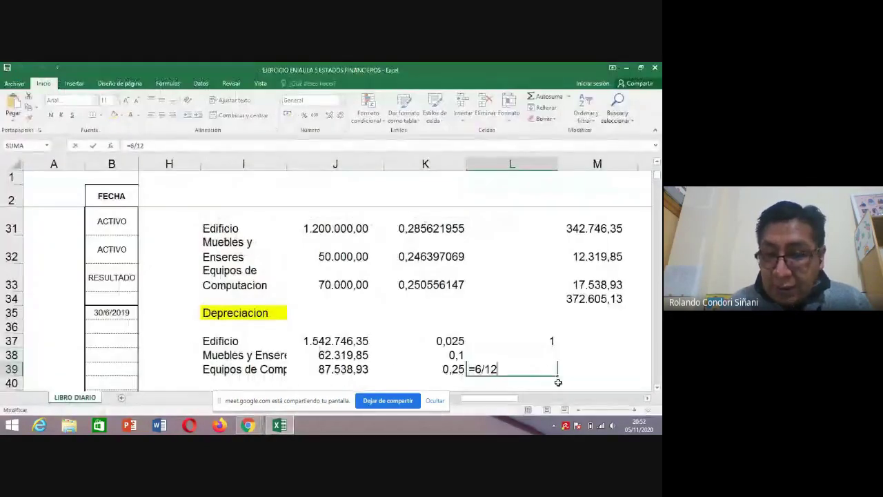
{"action": "key", "text": "ctrl+Return"}
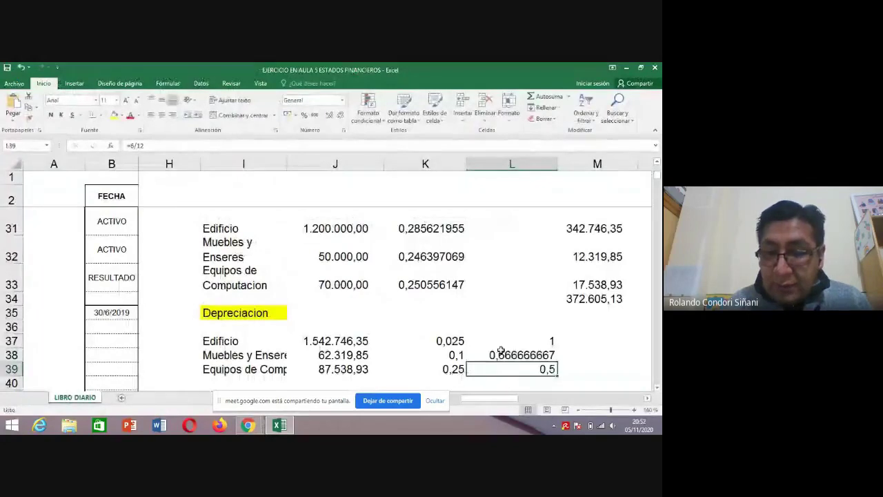
Step: Examine the updated asset values in J37:J39 and the depreciation rates for Edificio and Muebles y Enseres in K37:K38
{"action": "left_click", "coordinate": [356, 354]}
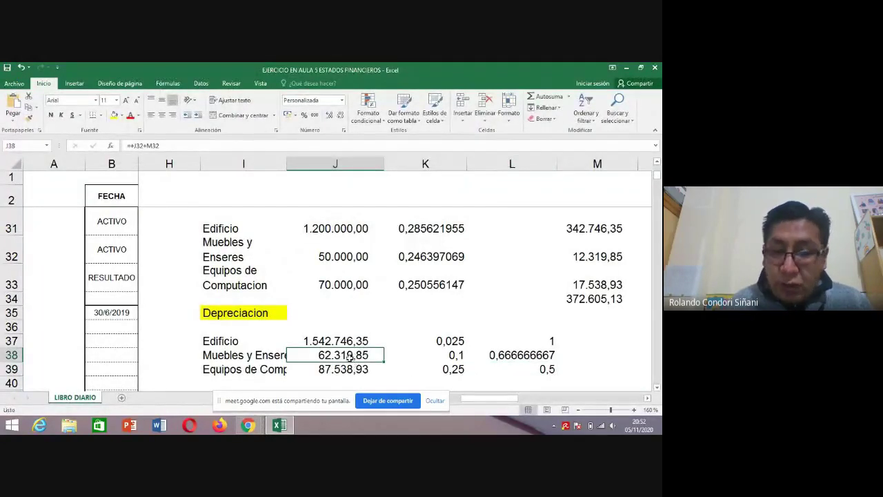
{"action": "left_click", "coordinate": [351, 369]}
{"action": "left_click", "coordinate": [343, 341]}
{"action": "left_click", "coordinate": [433, 341]}
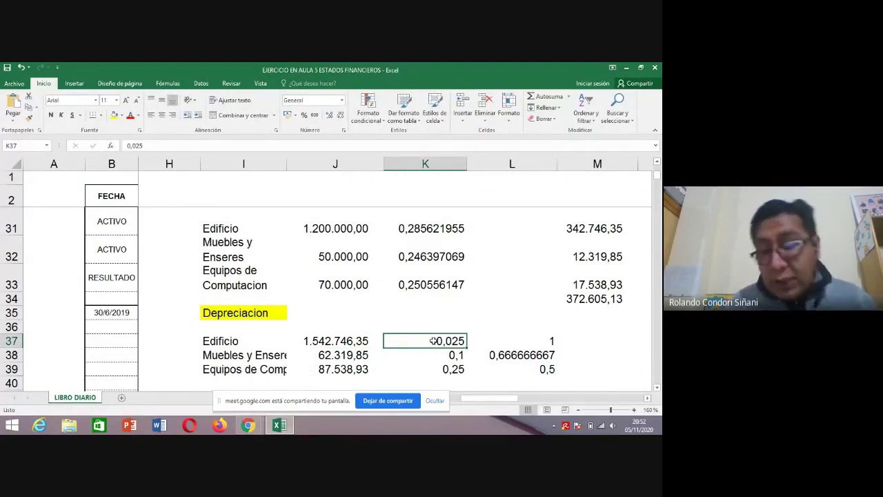
{"action": "left_click", "coordinate": [333, 354]}
{"action": "left_click", "coordinate": [440, 354]}
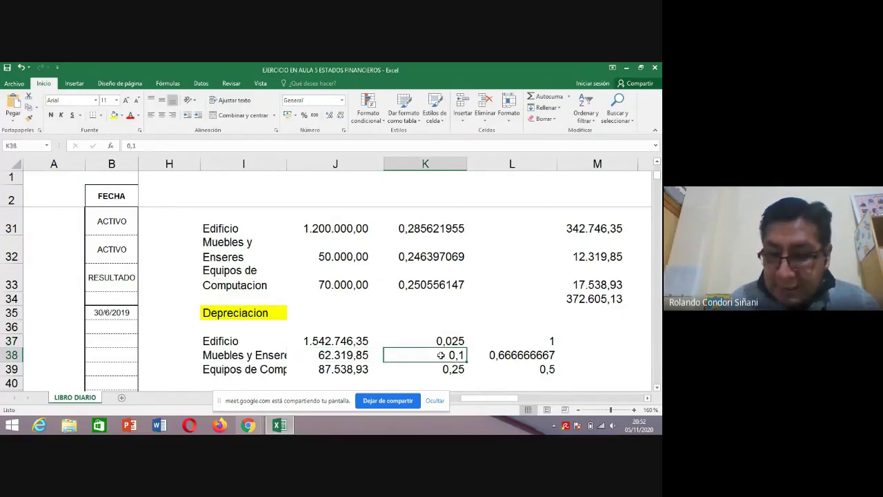
Step: Review the Equipos de Computacion updated value and rate in J39:K39, and examine the depreciation amounts in N37:N39
{"action": "left_click", "coordinate": [350, 370]}
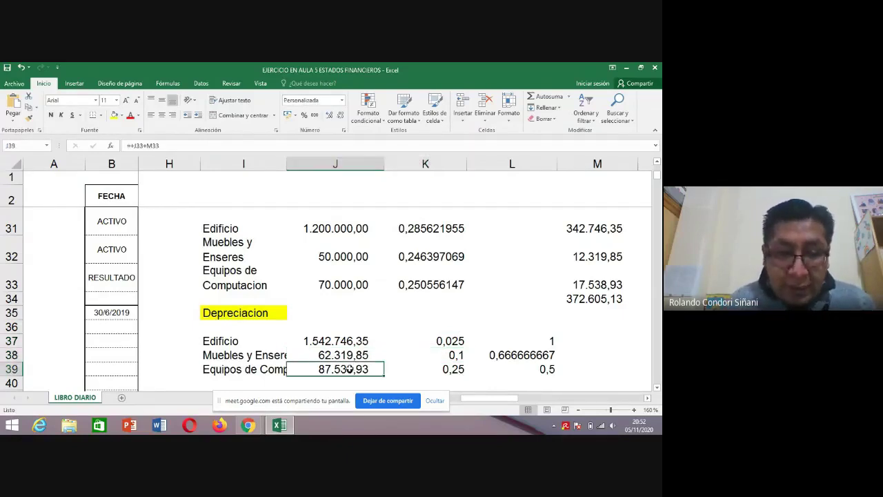
{"action": "left_click", "coordinate": [450, 370]}
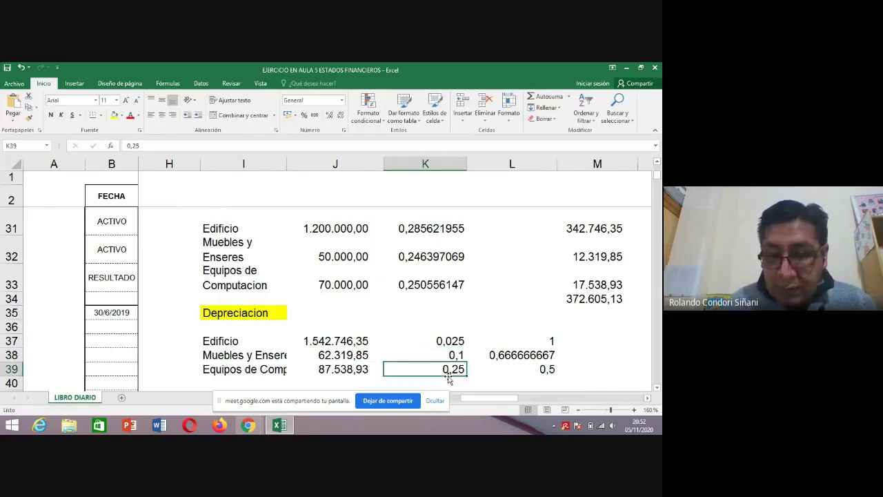
{"action": "left_click", "coordinate": [560, 370]}
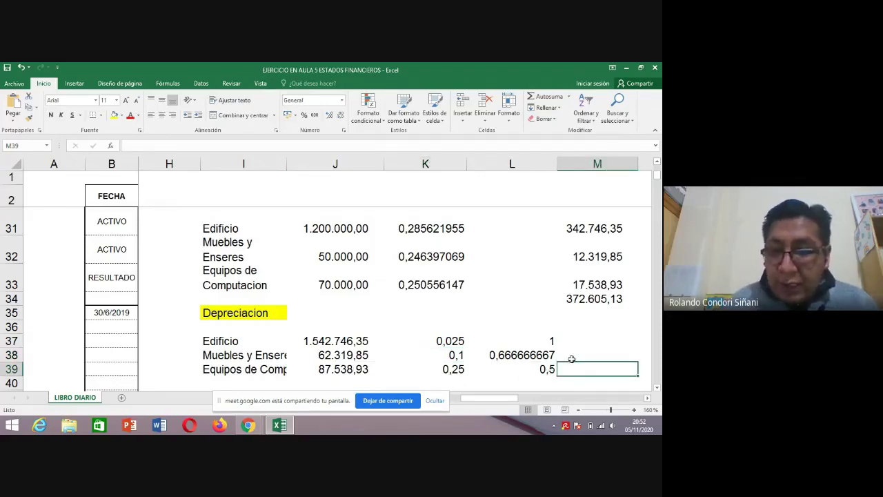
{"action": "key", "text": "Right"}
{"action": "key", "text": "Left"}
{"action": "key", "text": "Up"}
{"action": "key", "text": "Up"}
{"action": "key", "text": "Right"}
{"action": "key", "text": "Down"}
{"action": "key", "text": "Left"}
{"action": "key", "text": "Down"}
{"action": "key", "text": "Up"}
{"action": "key", "text": "Up"}
{"action": "key", "text": "Right"}
{"action": "key", "text": "Down"}
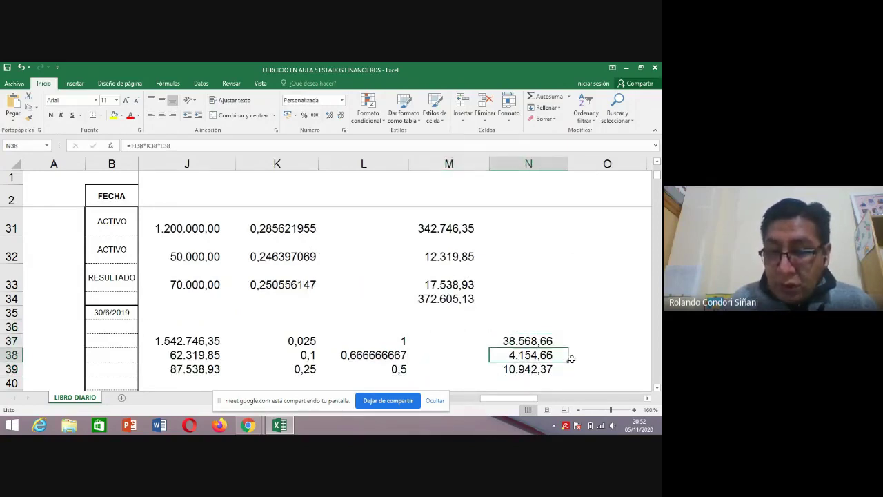
{"action": "key", "text": "Down"}
{"action": "key", "text": "Left"}
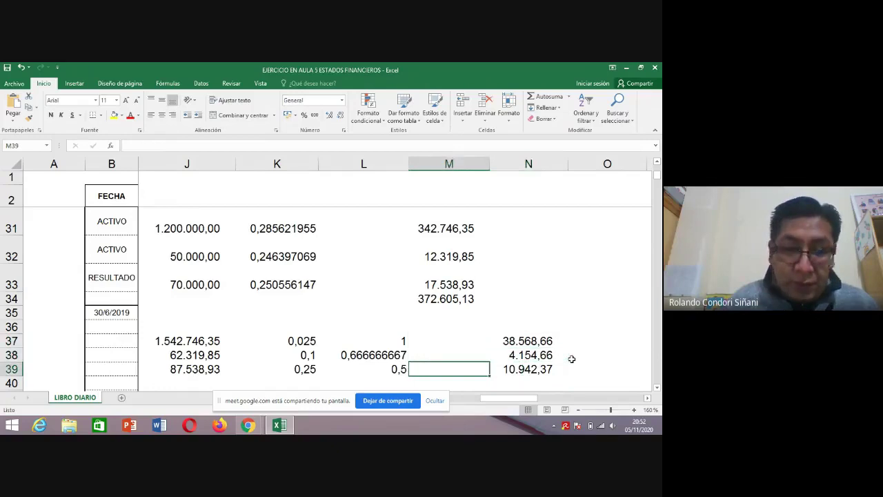
Step: Label the three depreciation expense accounts of entry 6 as GASTO in B36:B38
{"action": "key", "text": "Left"}
{"action": "key", "text": "Left"}
{"action": "key", "text": "Left"}
{"action": "key", "text": "Left"}
{"action": "key", "text": "Left"}
{"action": "key", "text": "Left"}
{"action": "key", "text": "Left"}
{"action": "key", "text": "Left"}
{"action": "key", "text": "Left"}
{"action": "key", "text": "Left"}
{"action": "key", "text": "Left"}
{"action": "key", "text": "Up"}
{"action": "key", "text": "Up"}
{"action": "key", "text": "Up"}
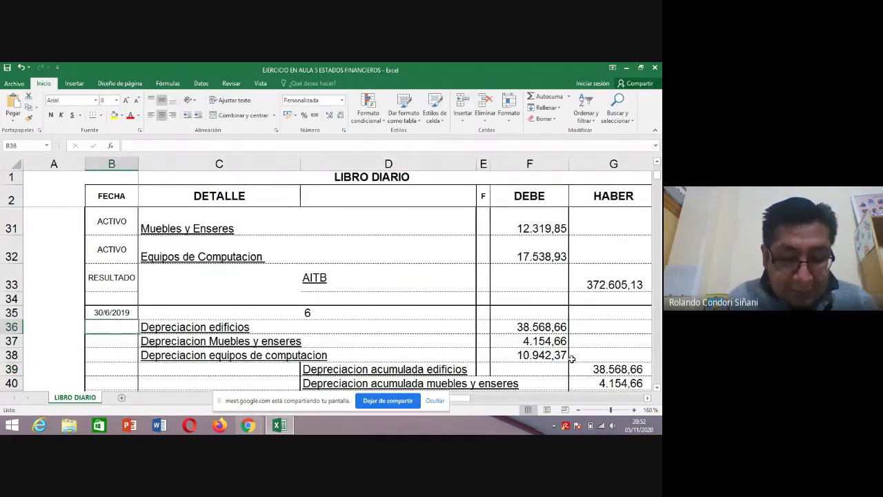
{"action": "type", "text": "GASTO"}
{"action": "key", "text": "Return"}
{"action": "type", "text": "GASTO"}
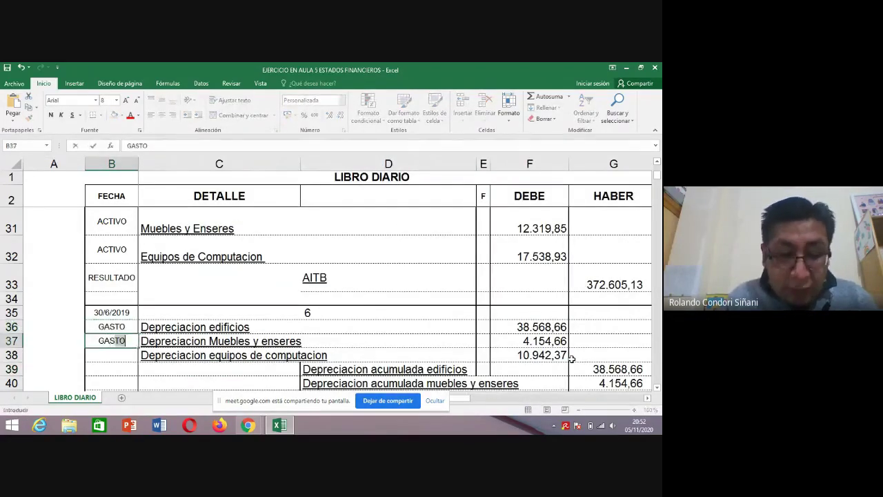
{"action": "key", "text": "Return"}
{"action": "type", "text": "GASTO"}
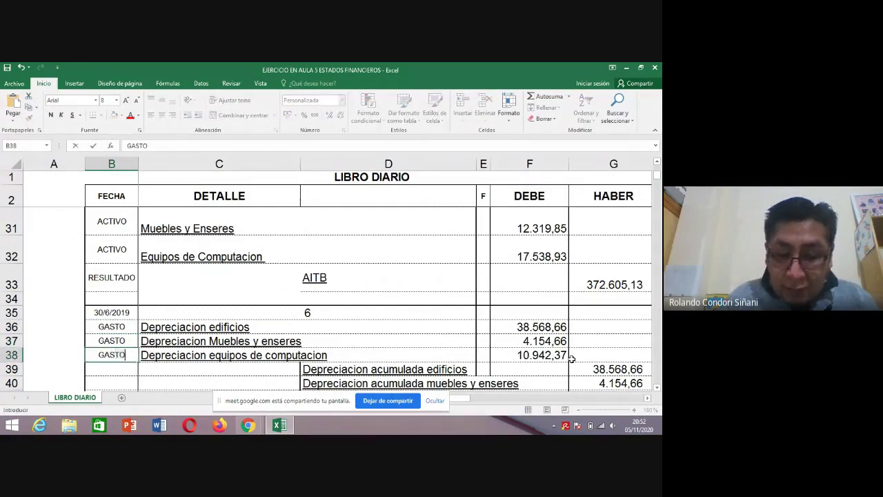
{"action": "key", "text": "Return"}
Step: Label the three accumulated depreciation accounts of entry 6 as REG ACTIVO in B39:B41
{"action": "key", "text": "Up"}
{"action": "key", "text": "Up"}
{"action": "key", "text": "Up"}
{"action": "key", "text": "Right"}
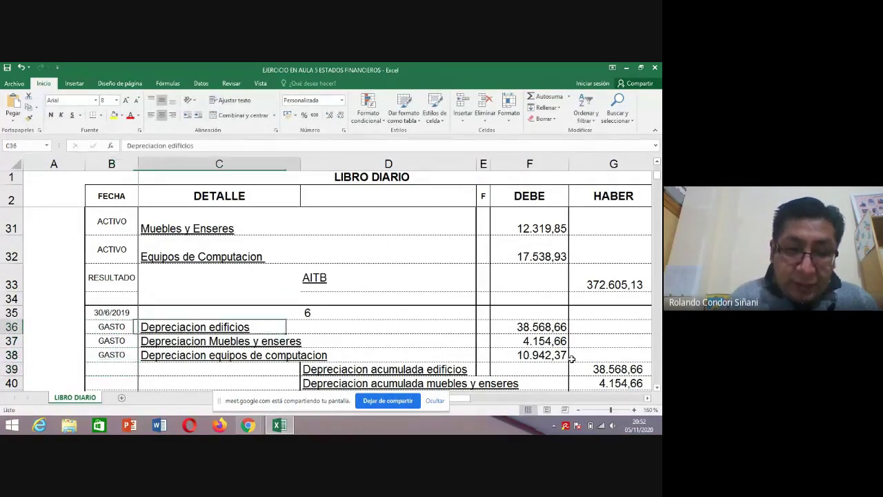
{"action": "key", "text": "Down"}
{"action": "key", "text": "Down"}
{"action": "key", "text": "Down"}
{"action": "key", "text": "Down"}
{"action": "key", "text": "Down"}
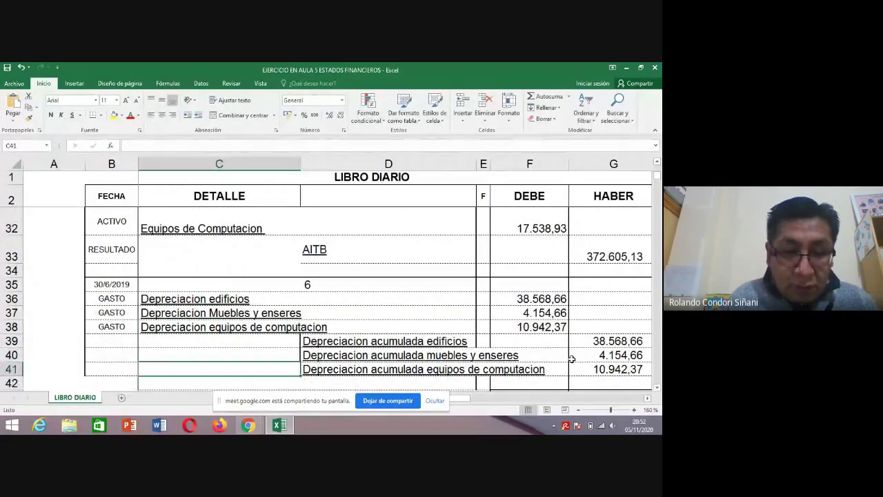
{"action": "key", "text": "Left"}
{"action": "key", "text": "Up"}
{"action": "key", "text": "Up"}
{"action": "type", "text": "REG ACTIVO"}
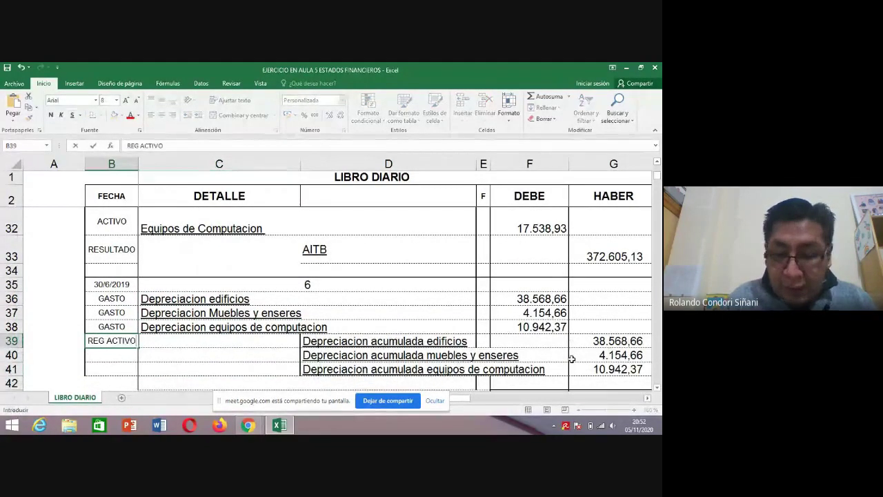
{"action": "key", "text": "Return"}
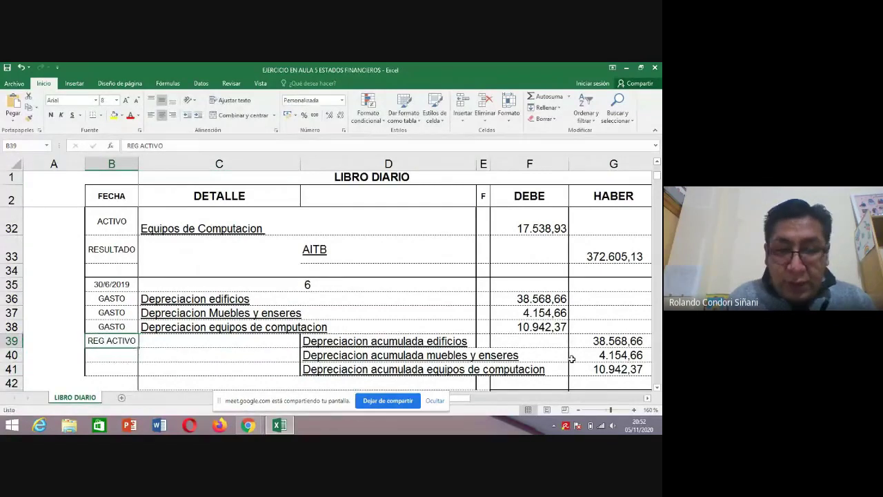
{"action": "type", "text": "REG"}
{"action": "key", "text": "Return"}
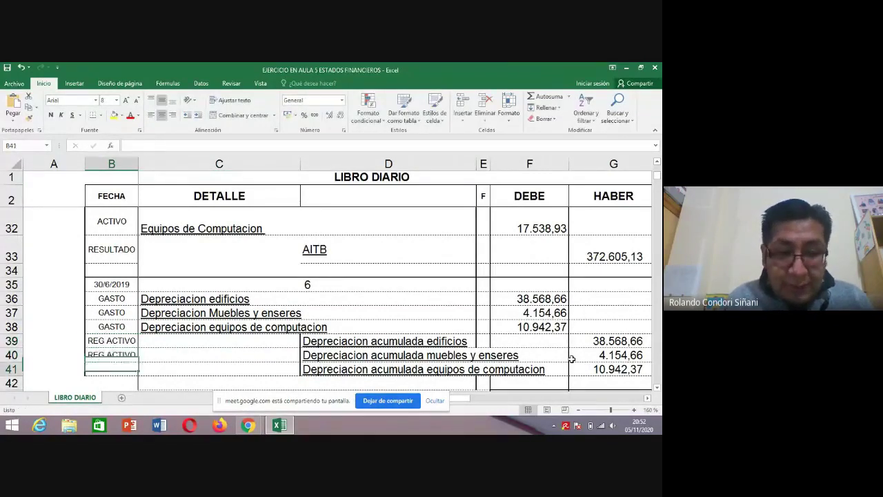
{"action": "type", "text": "REG ACTIVO"}
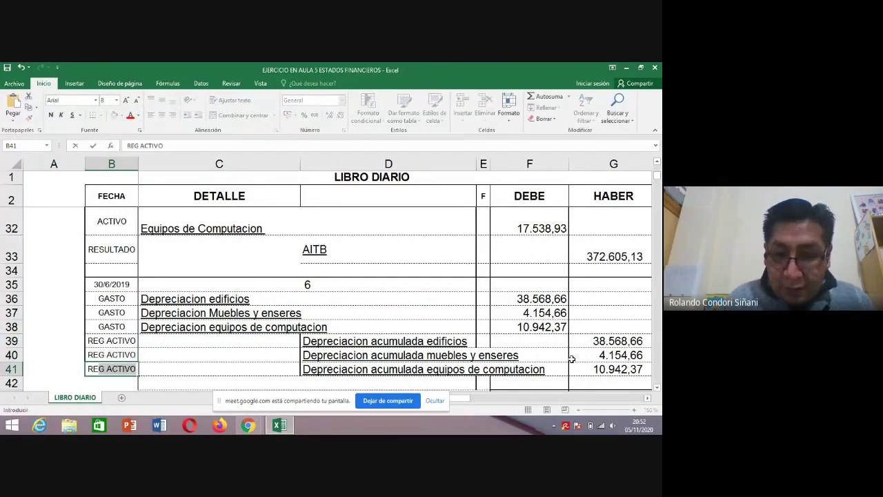
{"action": "key", "text": "Return"}
Step: Compare the accumulated depreciation amounts of entry 6 with the depreciation calculation table beside the journal
{"action": "key", "text": "Right"}
{"action": "key", "text": "Right"}
{"action": "key", "text": "Right"}
{"action": "key", "text": "Right"}
{"action": "key", "text": "Right"}
{"action": "key", "text": "Right"}
{"action": "key", "text": "Right"}
{"action": "key", "text": "Right"}
{"action": "key", "text": "Right"}
{"action": "key", "text": "Right"}
{"action": "key", "text": "Left"}
{"action": "key", "text": "Left"}
{"action": "key", "text": "Left"}
{"action": "key", "text": "Left"}
{"action": "key", "text": "Left"}
{"action": "key", "text": "Left"}
{"action": "key", "text": "Left"}
{"action": "key", "text": "Left"}
{"action": "key", "text": "Left"}
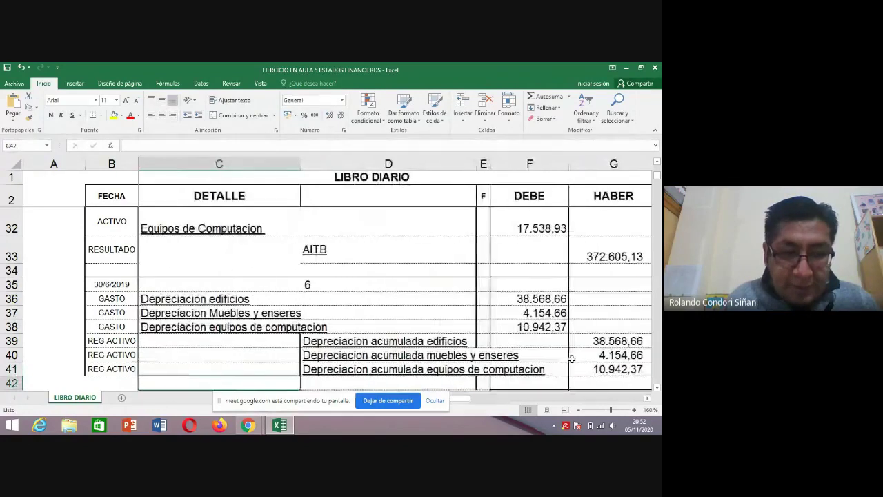
{"action": "key", "text": "Up"}
{"action": "key", "text": "Up"}
{"action": "key", "text": "Right"}
{"action": "key", "text": "Right"}
{"action": "key", "text": "Right"}
{"action": "key", "text": "Right"}
{"action": "key", "text": "Right"}
{"action": "key", "text": "Right"}
{"action": "key", "text": "Right"}
{"action": "key", "text": "Right"}
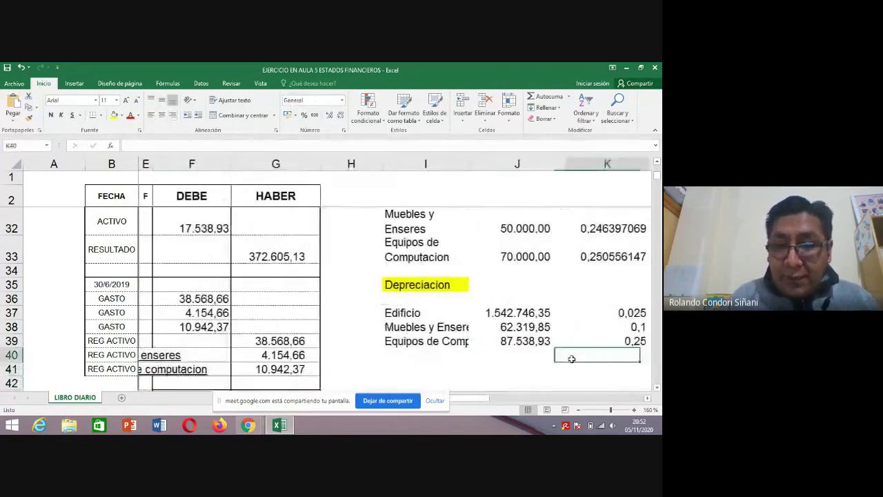
{"action": "key", "text": "Left"}
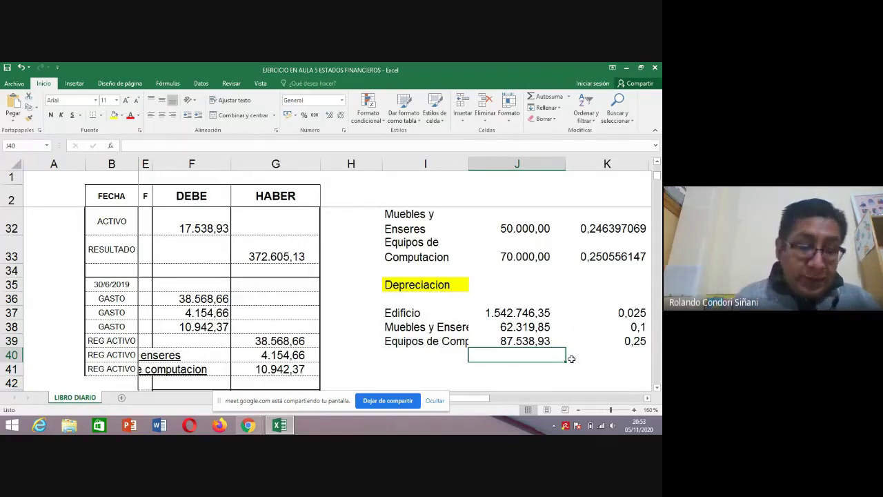
{"action": "scroll", "coordinate": [571, 359], "scroll_direction": "right", "scroll_amount": 3}
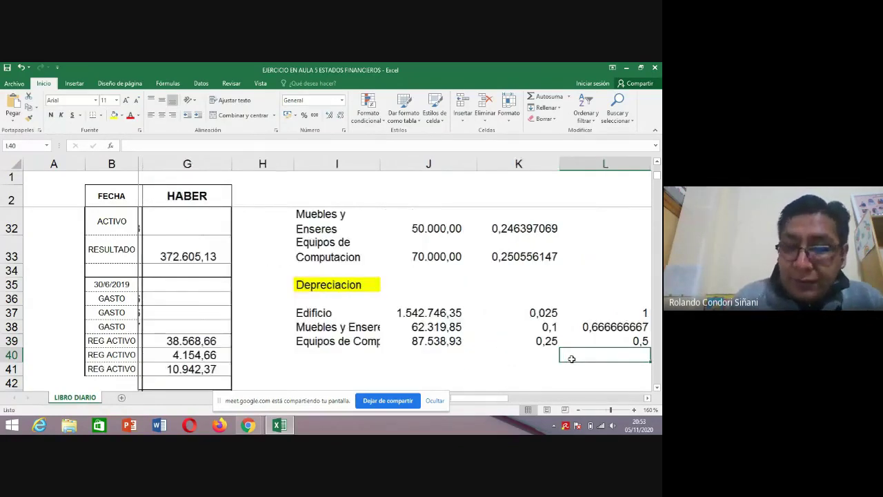
Step: Check the DEBE and HABER totals in row 43 below the last journal entry
{"action": "key", "text": "Left"}
{"action": "key", "text": "Left"}
{"action": "key", "text": "Left"}
{"action": "key", "text": "Down"}
{"action": "key", "text": "Down"}
{"action": "key", "text": "Right"}
{"action": "key", "text": "Right"}
{"action": "key", "text": "Down"}
{"action": "key", "text": "Down"}
{"action": "key", "text": "Down"}
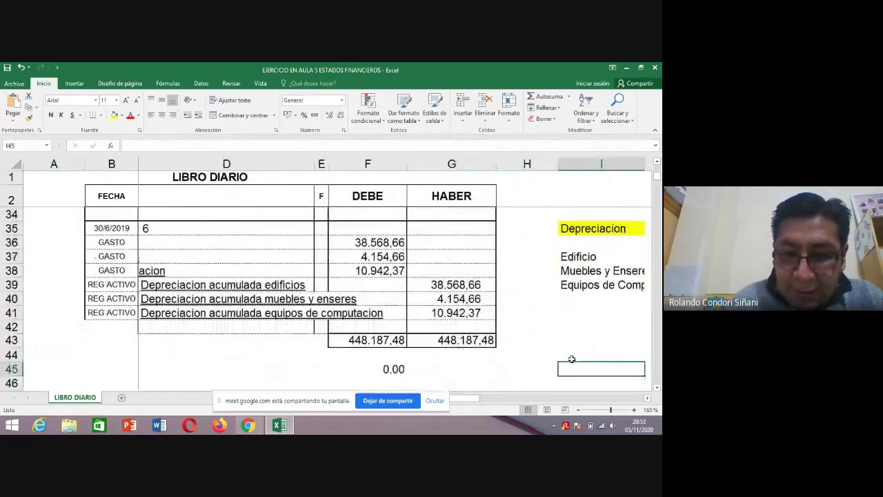
Step: Review the account classifications of the earlier journal entries, going back from entry 5 to entry 1
{"action": "scroll", "coordinate": [317, 353], "scroll_direction": "up", "scroll_amount": 10}
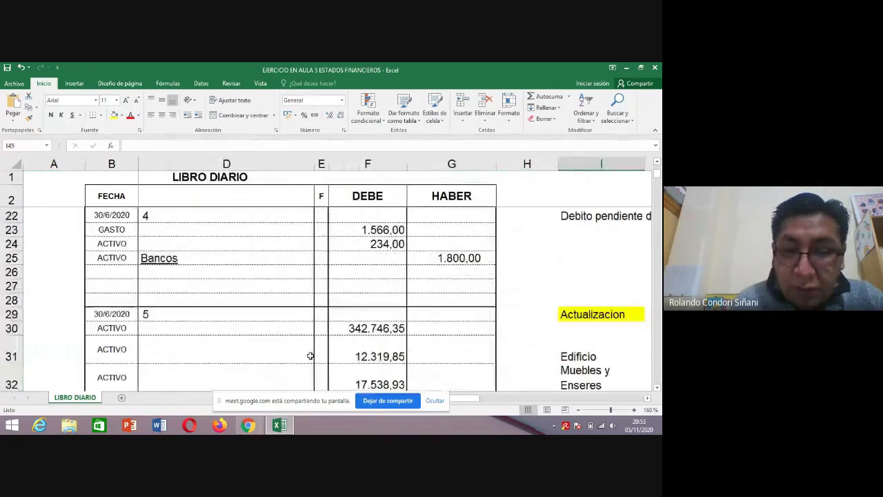
{"action": "scroll", "coordinate": [317, 353], "scroll_direction": "up", "scroll_amount": 1}
{"action": "scroll", "coordinate": [317, 339], "scroll_direction": "down", "scroll_amount": 2}
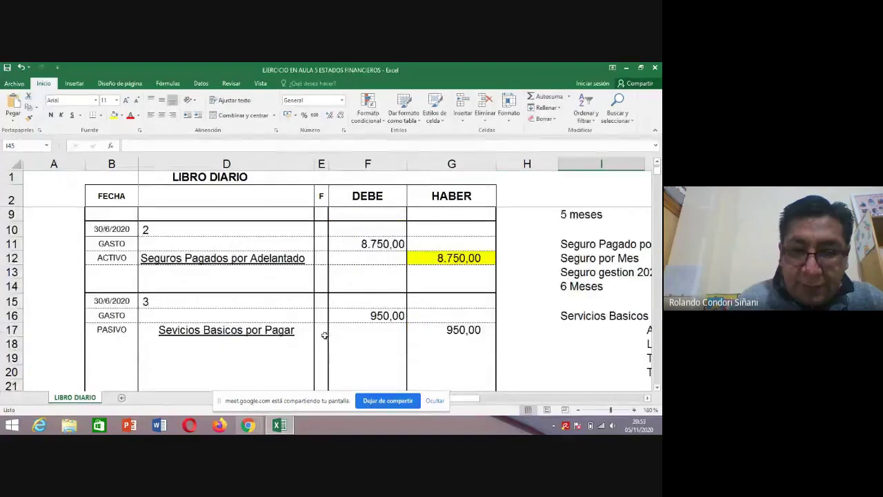
{"action": "left_click", "coordinate": [322, 335]}
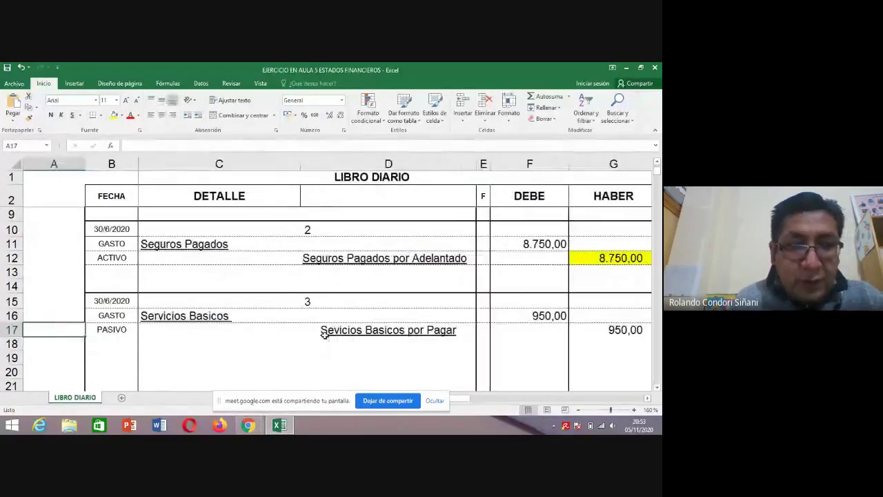
{"action": "scroll", "coordinate": [324, 334], "scroll_direction": "up", "scroll_amount": 2}
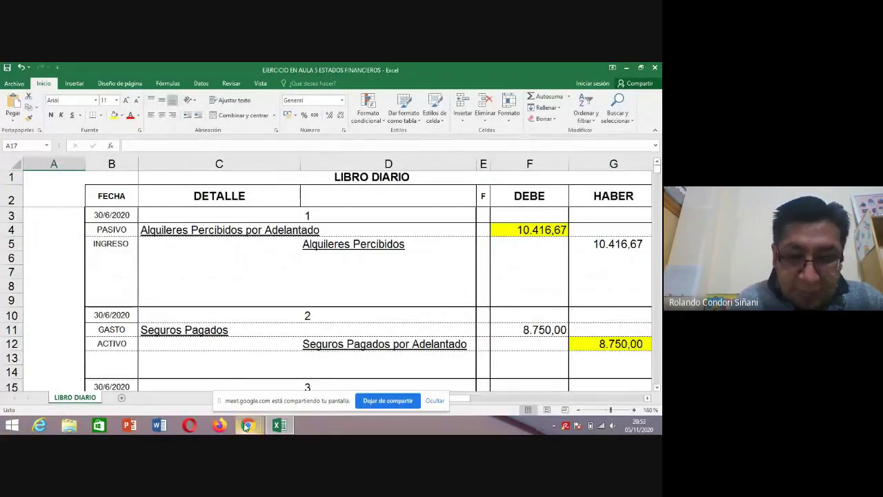
Step: Stop sharing the screen in the Google Meet call
{"action": "mouse_move", "coordinate": [246, 427]}
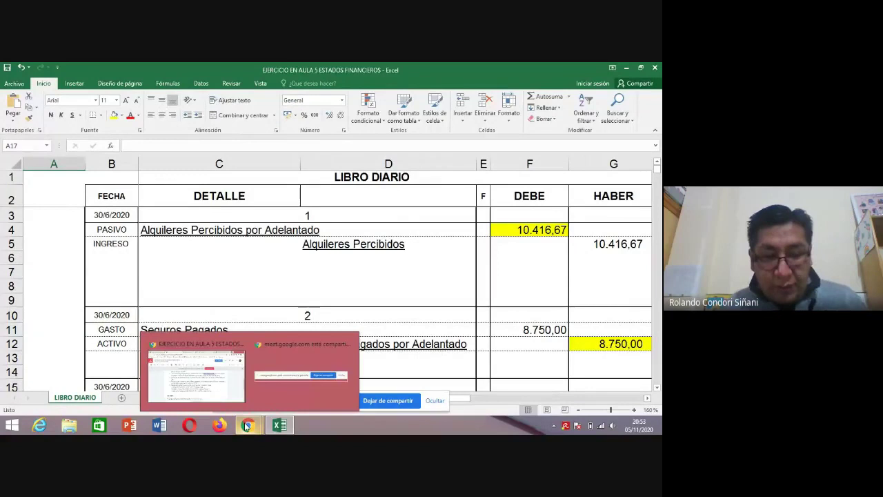
{"action": "left_click", "coordinate": [358, 330]}
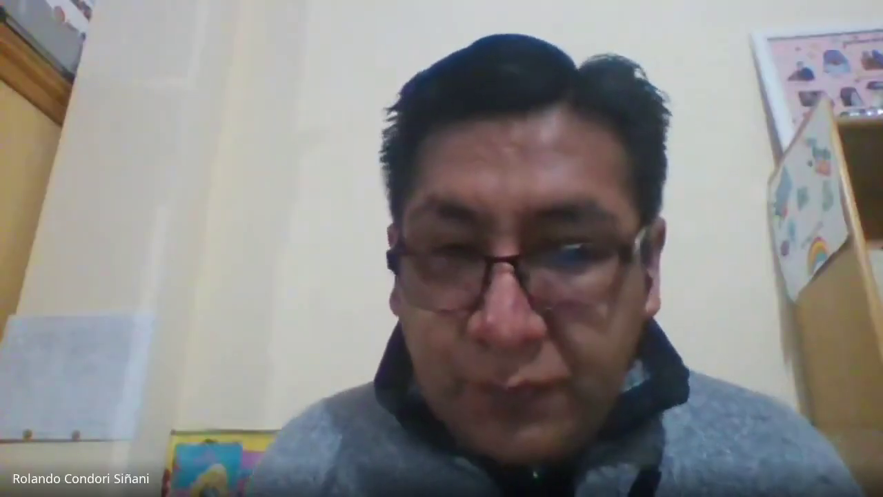